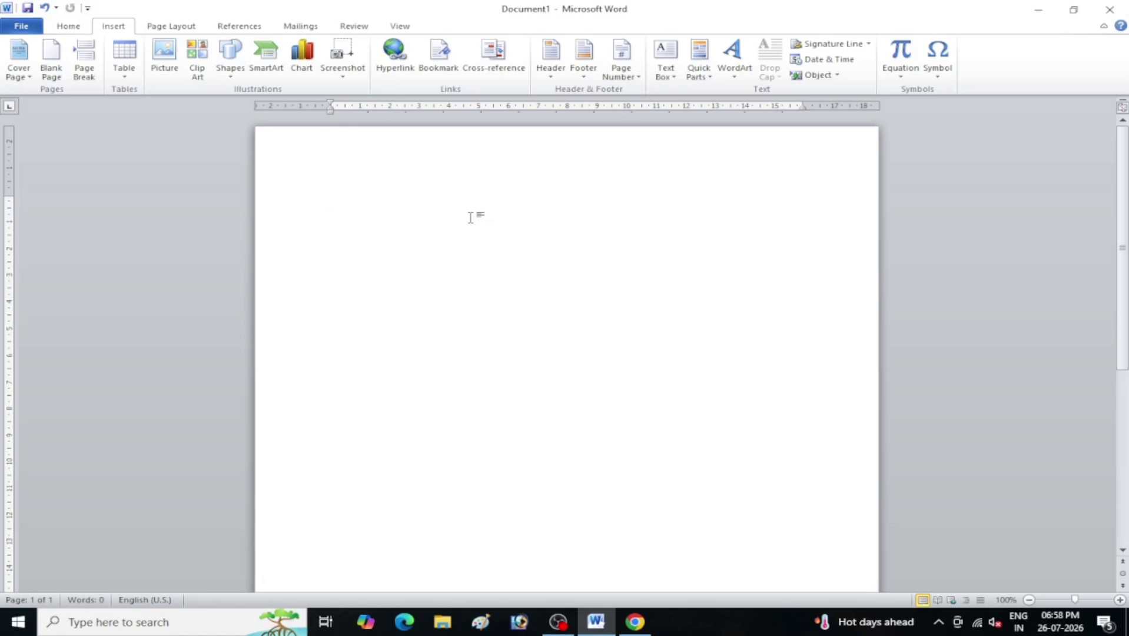
Write "This is documents" on the blank page and hyperlink that text to form.html in the Documents folder.
text(This)
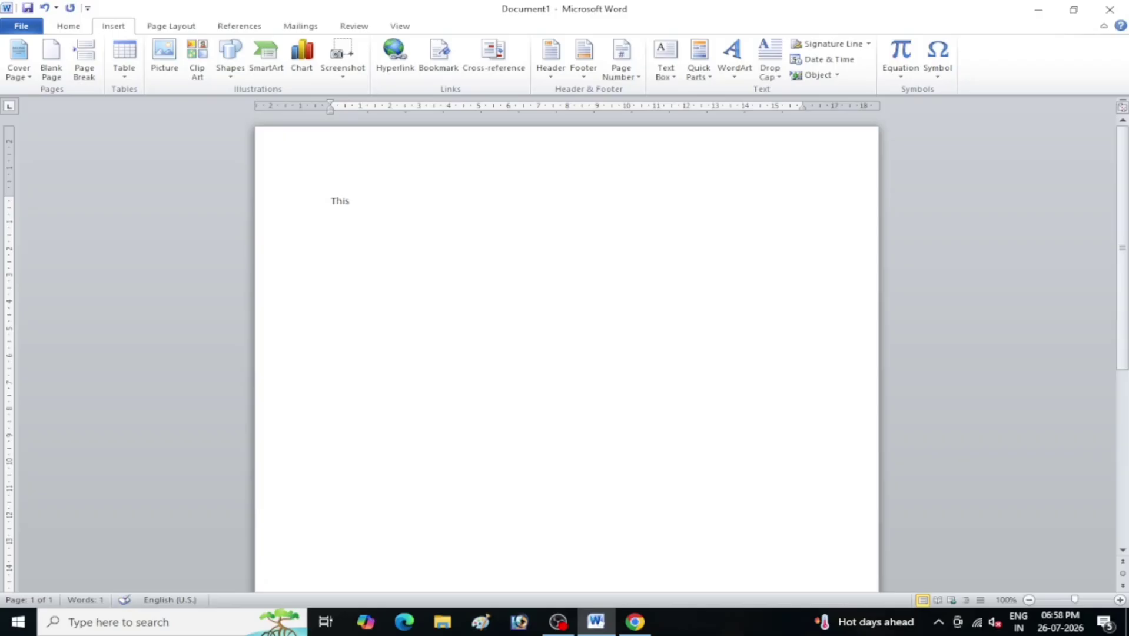
text( is documents)
drag(415, 203, 311, 203)
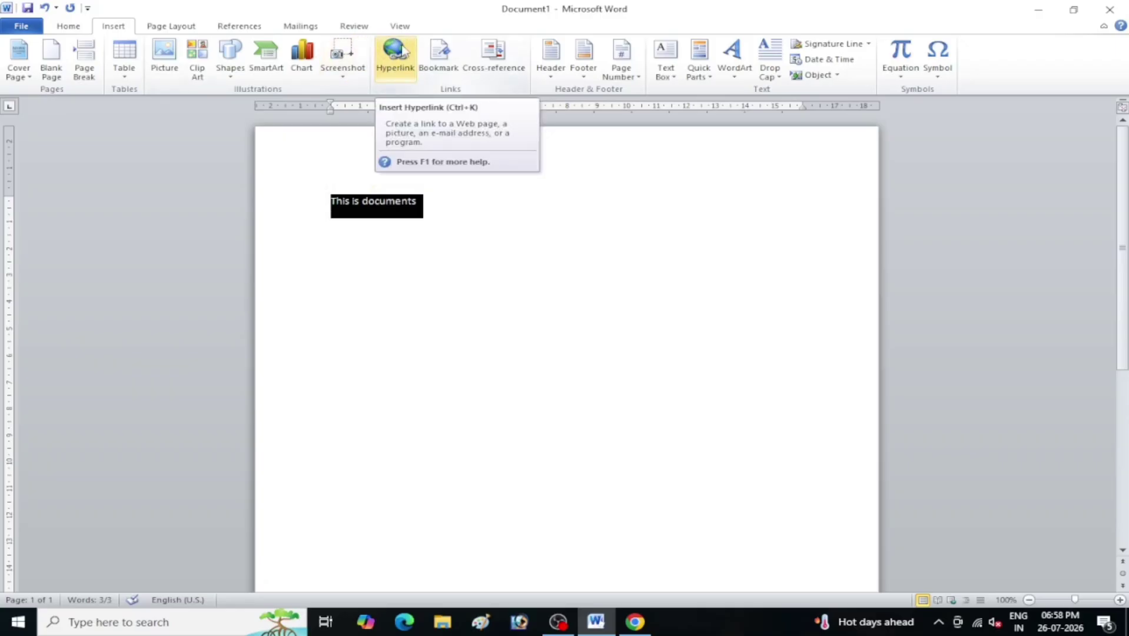
click(404, 51)
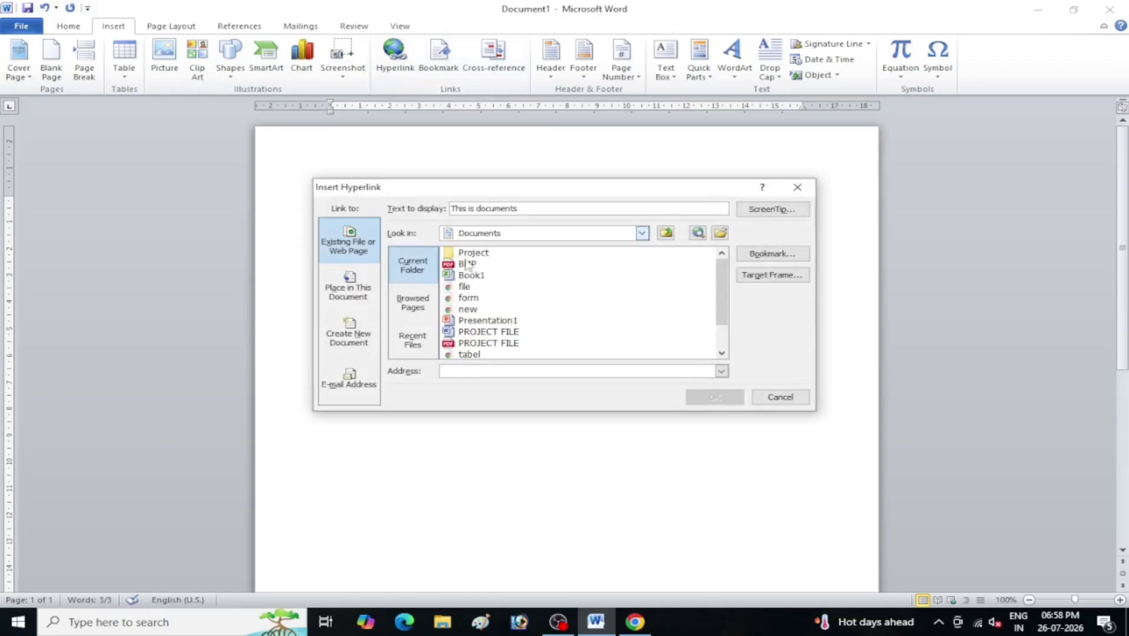
drag(522, 189, 608, 179)
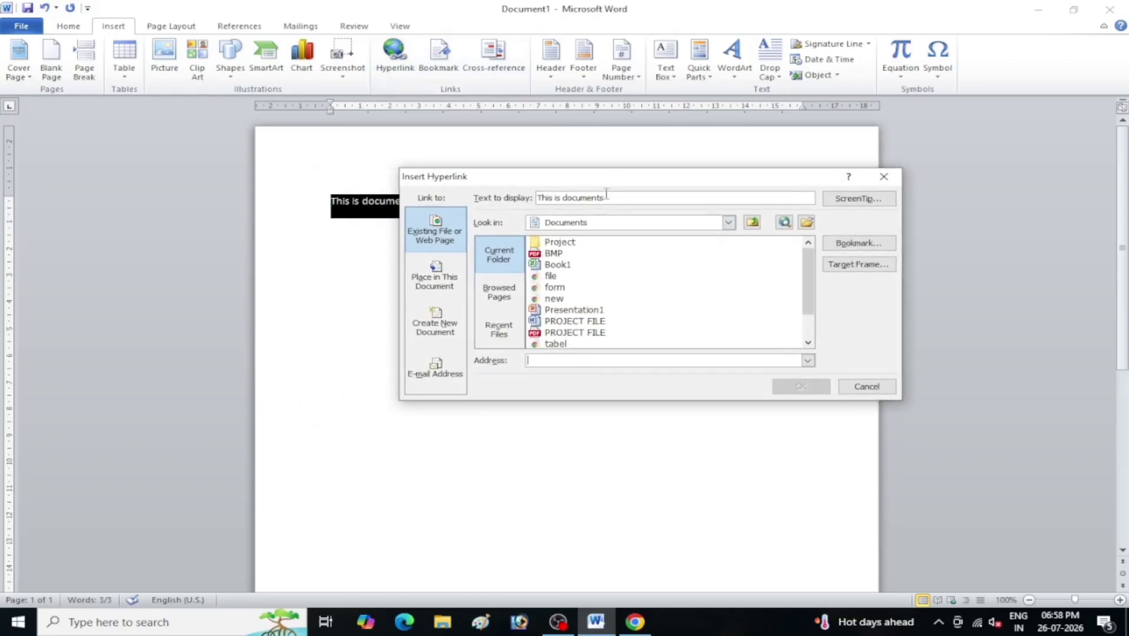
click(565, 288)
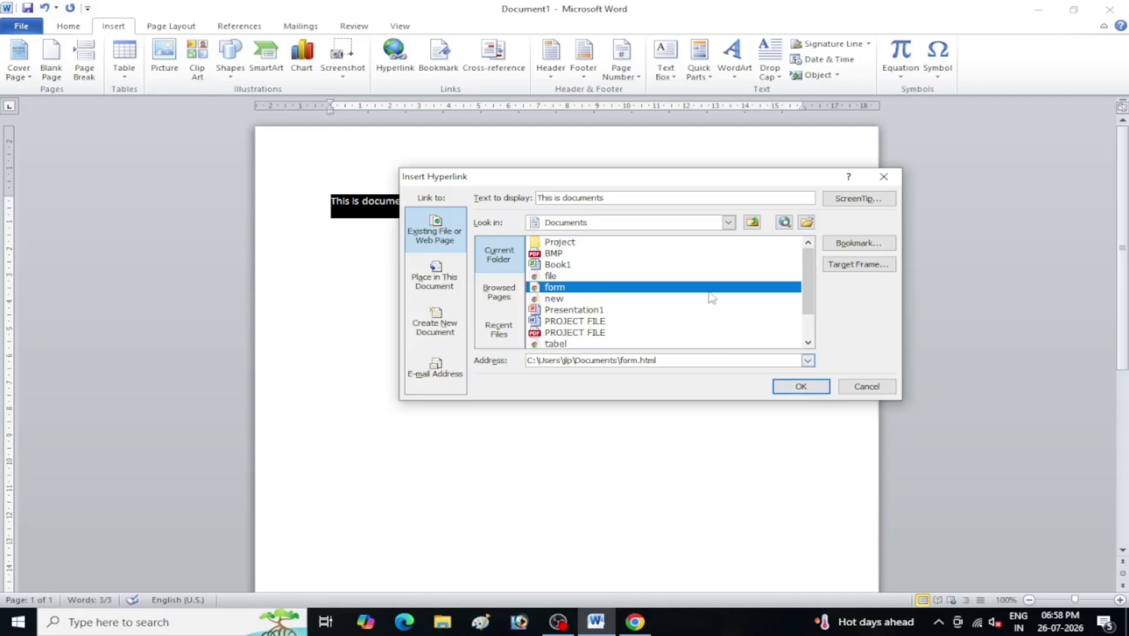
click(435, 277)
click(443, 337)
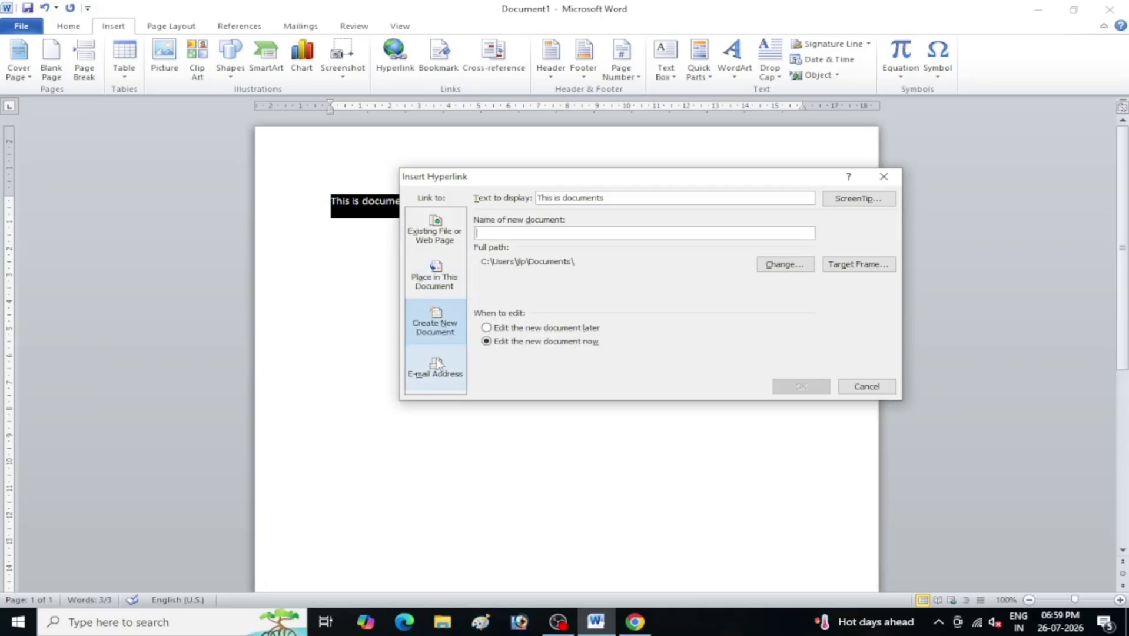
click(448, 233)
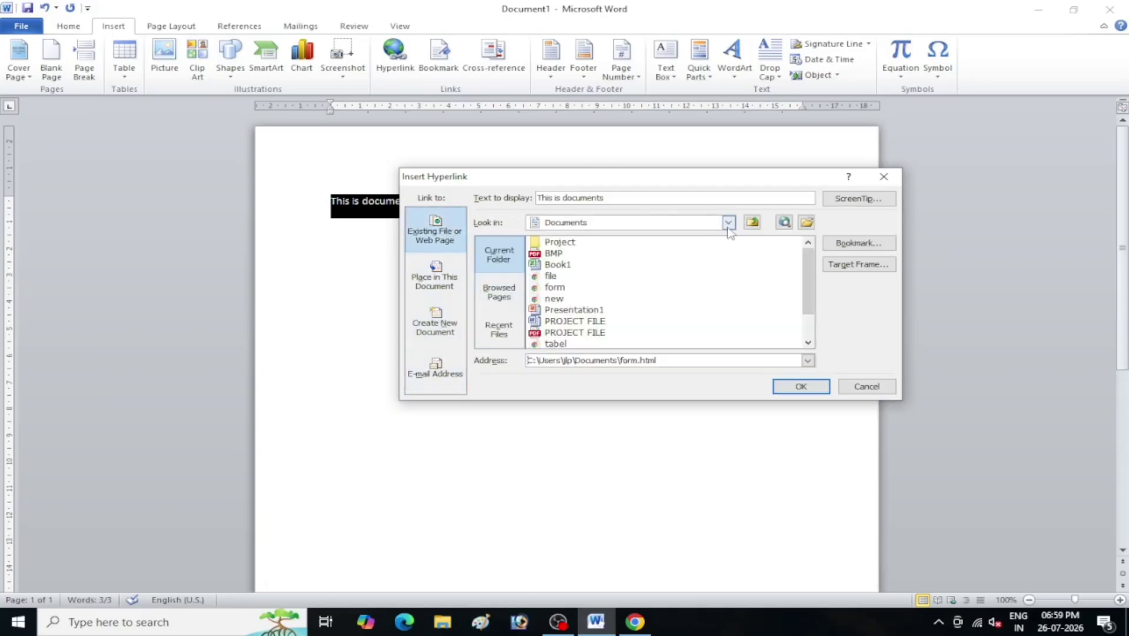
click(728, 227)
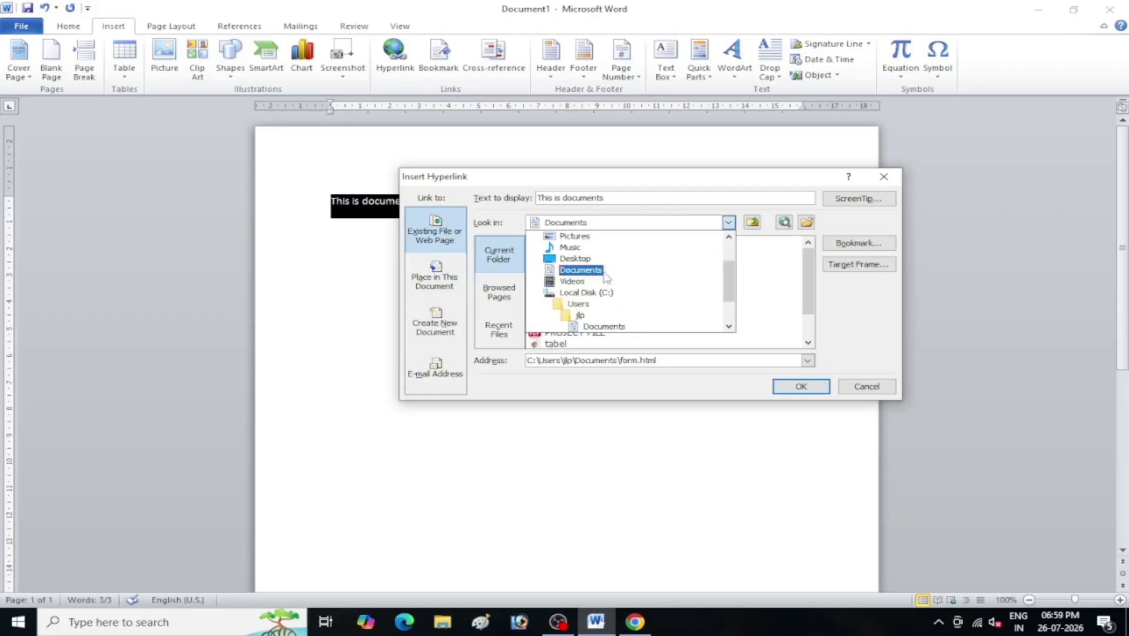
click(612, 326)
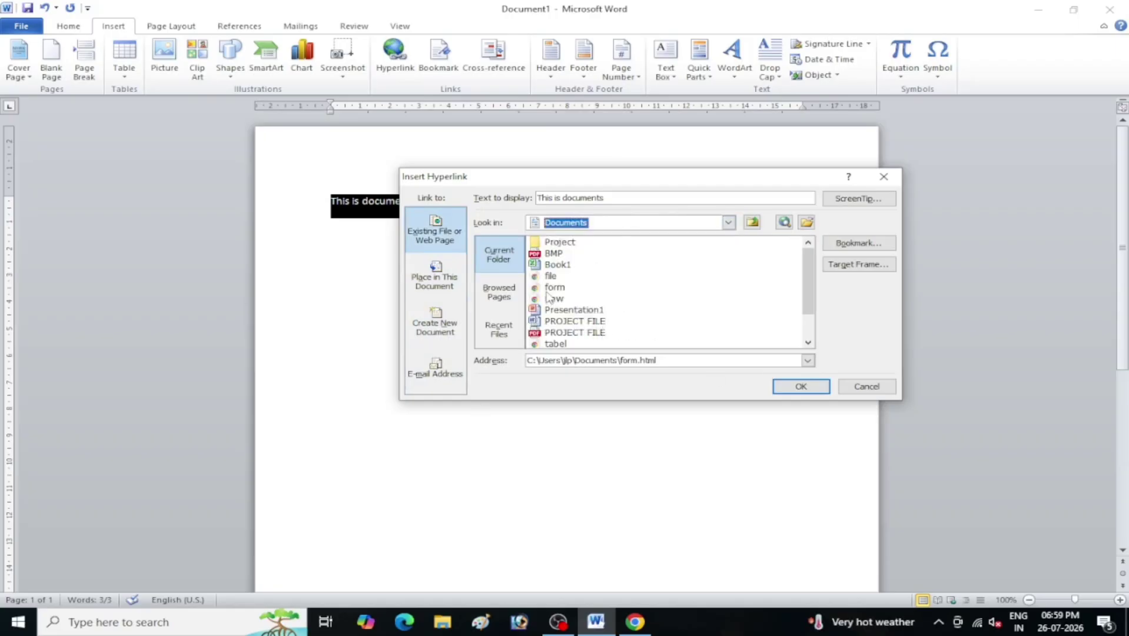
click(555, 290)
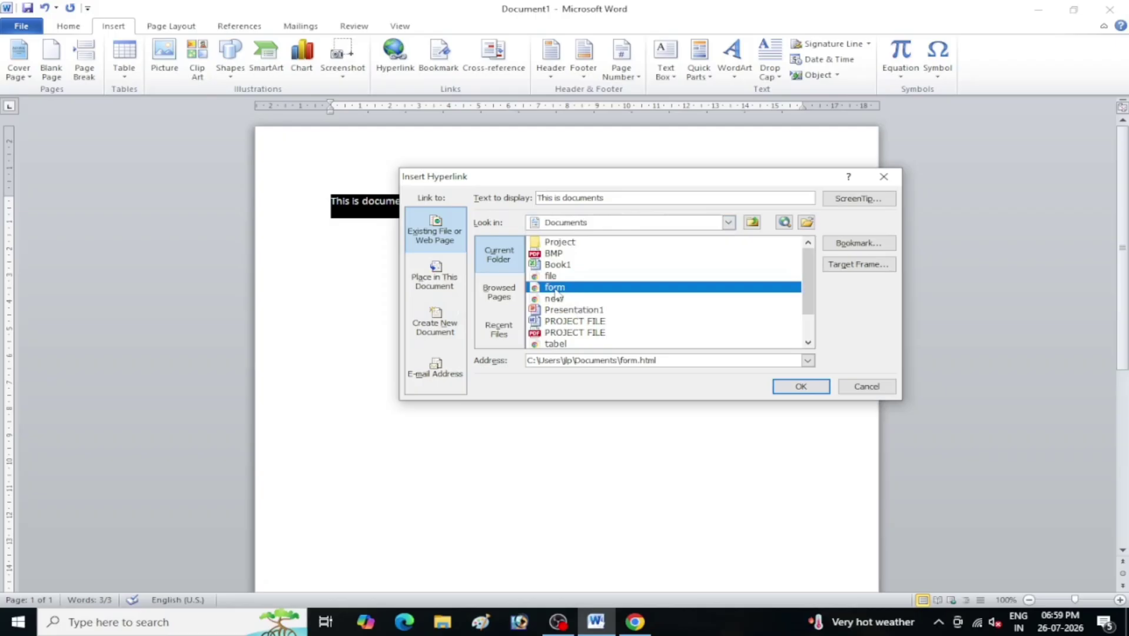
click(789, 387)
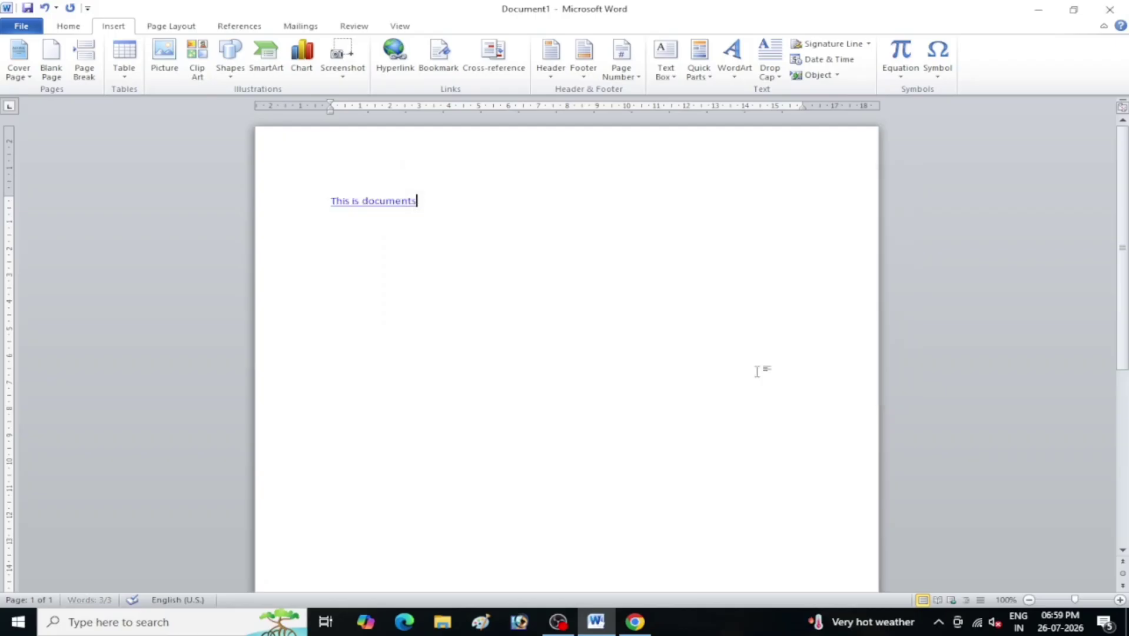
Follow the "This is documents" link to view the form page, accept the security notice, and close both Form browser tabs.
ctrl+click(378, 201)
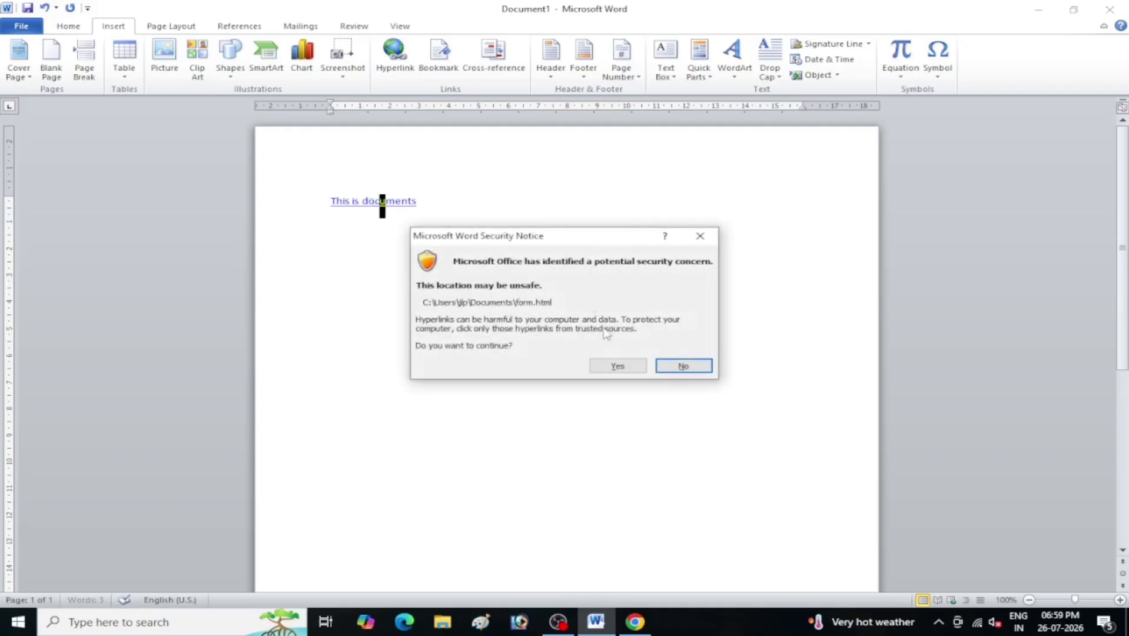
click(628, 370)
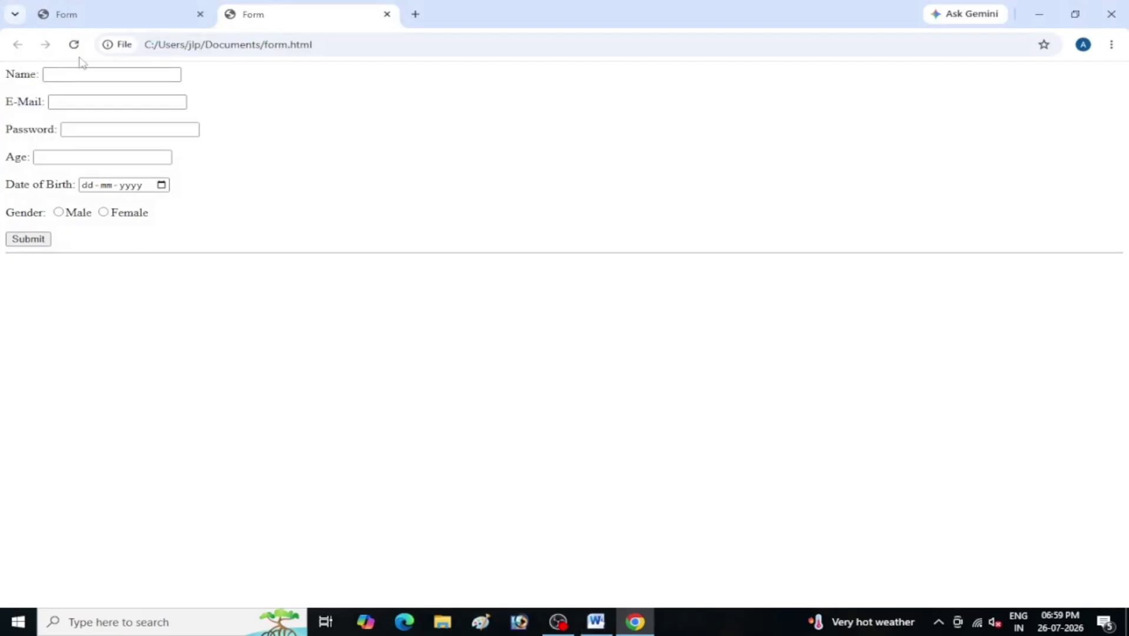
click(200, 14)
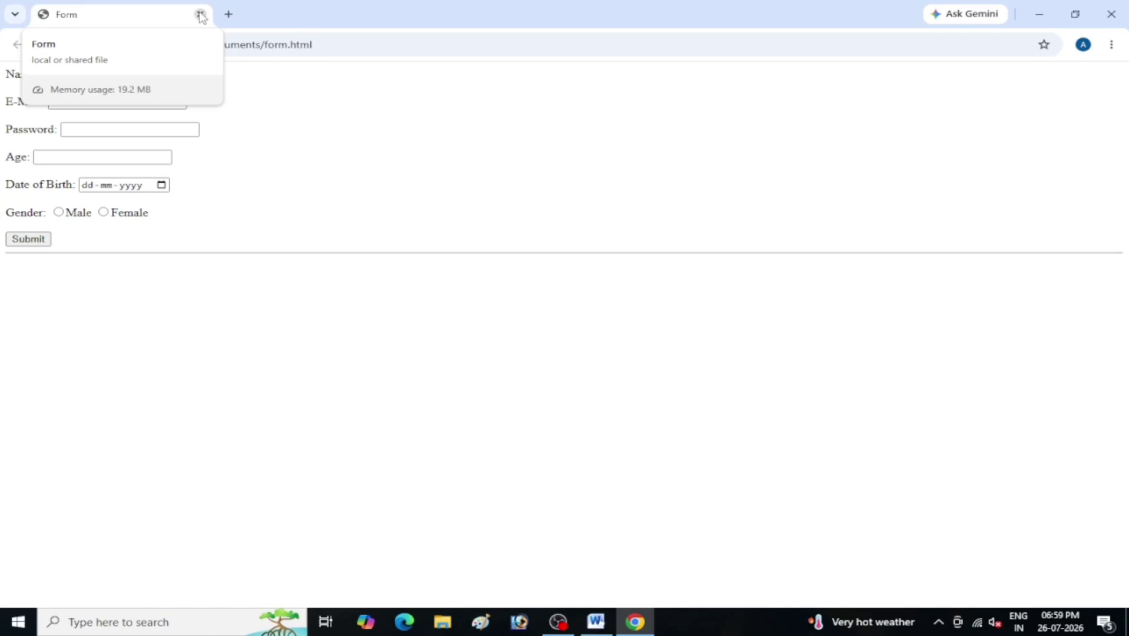
click(201, 14)
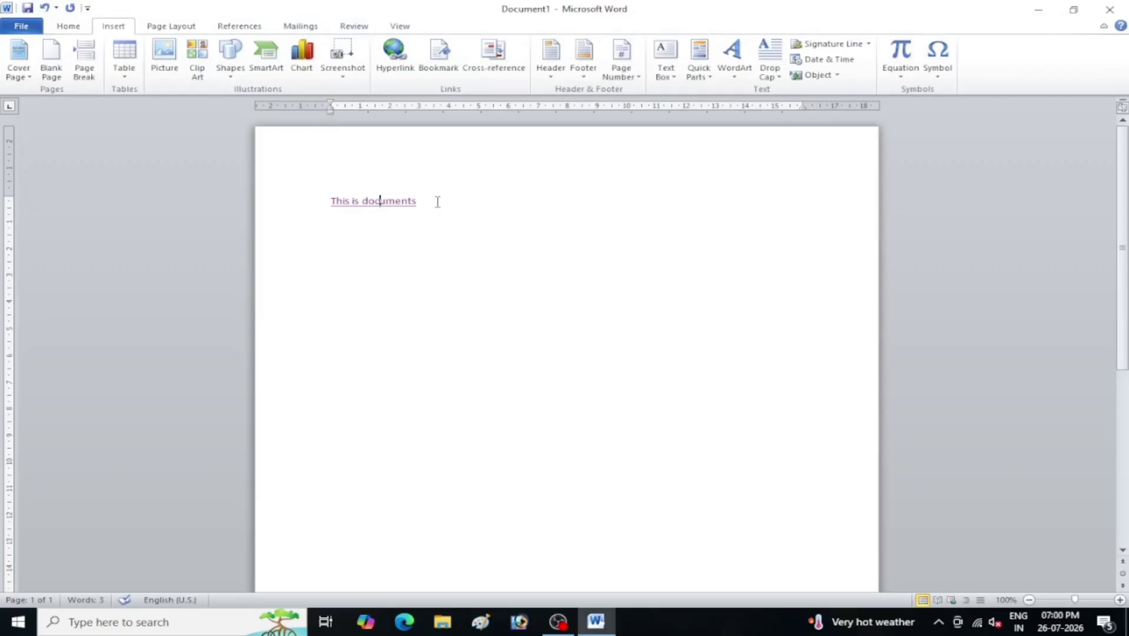
Generate random sample paragraphs on a new line below the hyperlinked text with the =rand function.
drag(416, 202, 398, 204)
click(419, 202)
key(Return)
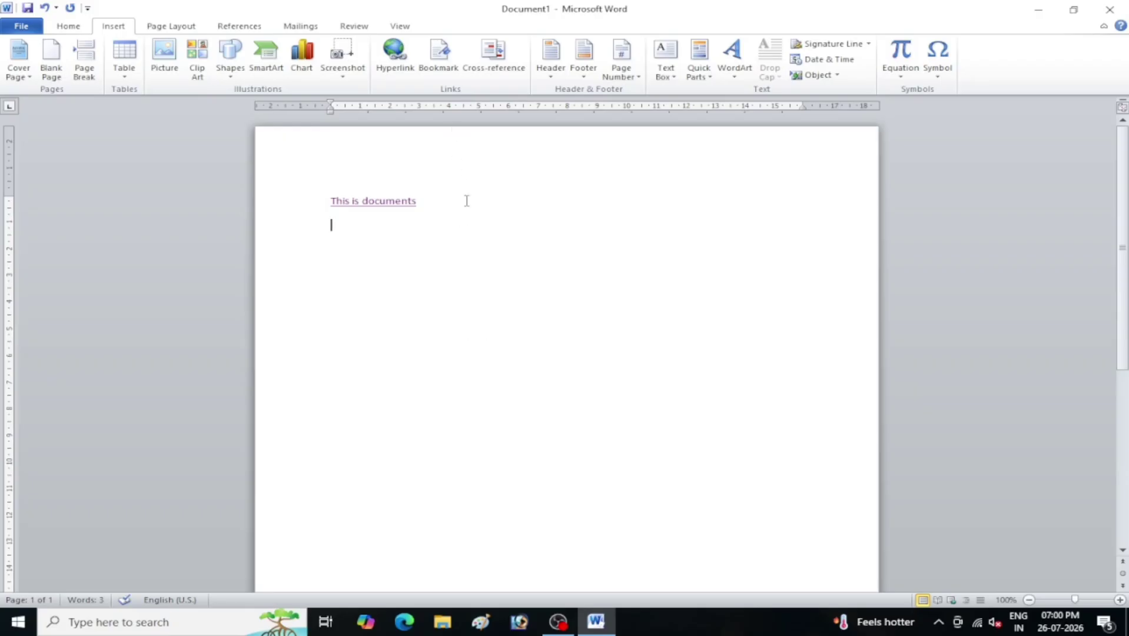
key(Return)
text(=r)
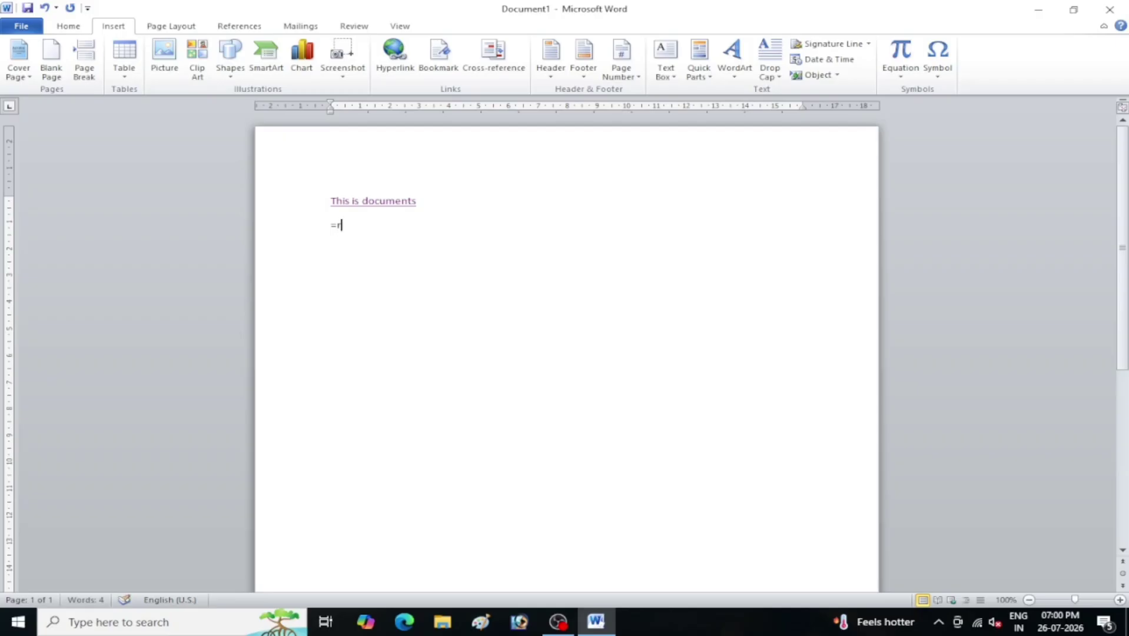
text(abd)
key(BackSpace)
key(BackSpace)
text(nd()
text())
key(Return)
Select the words "document look" at the end of the fourth paragraph on page 2.
scroll(523, 304, up, 15)
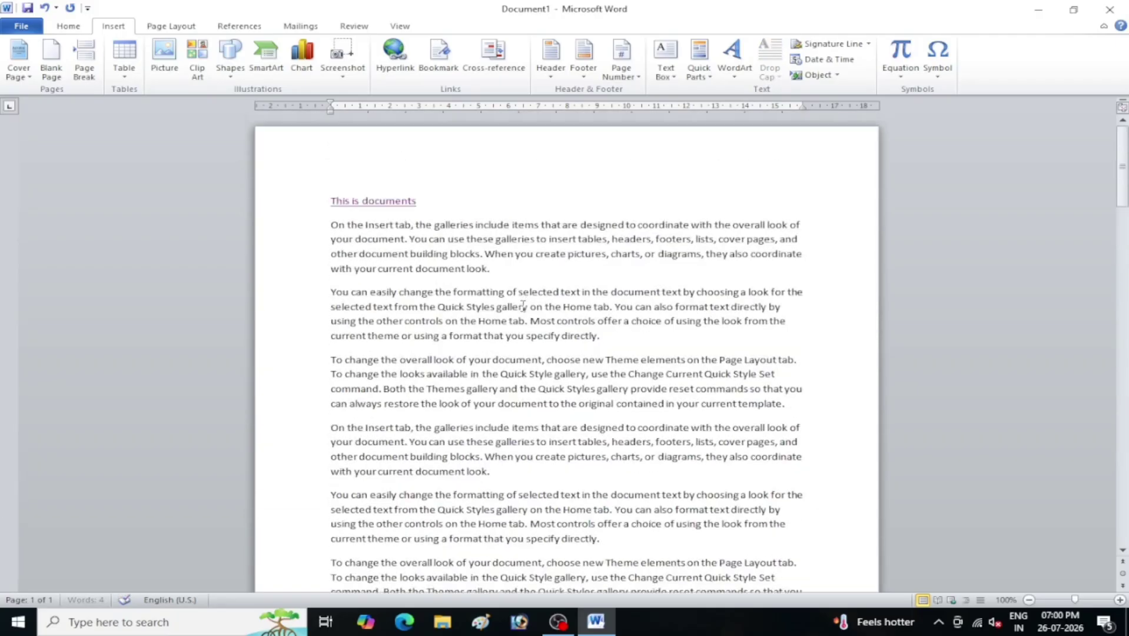
scroll(579, 483, down, 10)
scroll(570, 454, down, 10)
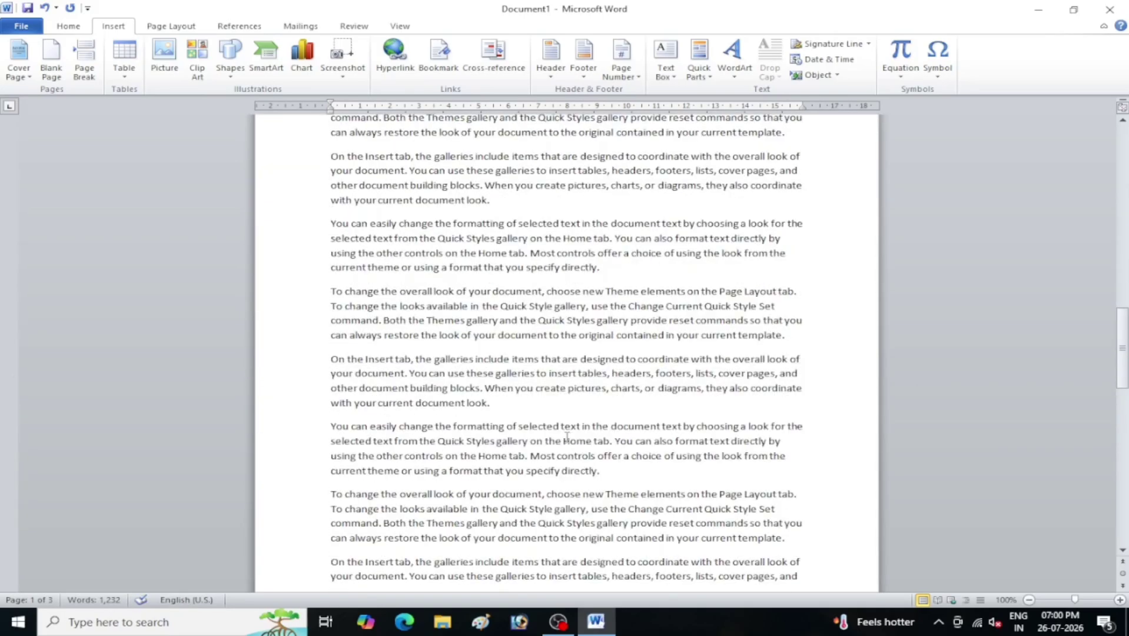
scroll(566, 436, down, 1)
click(465, 371)
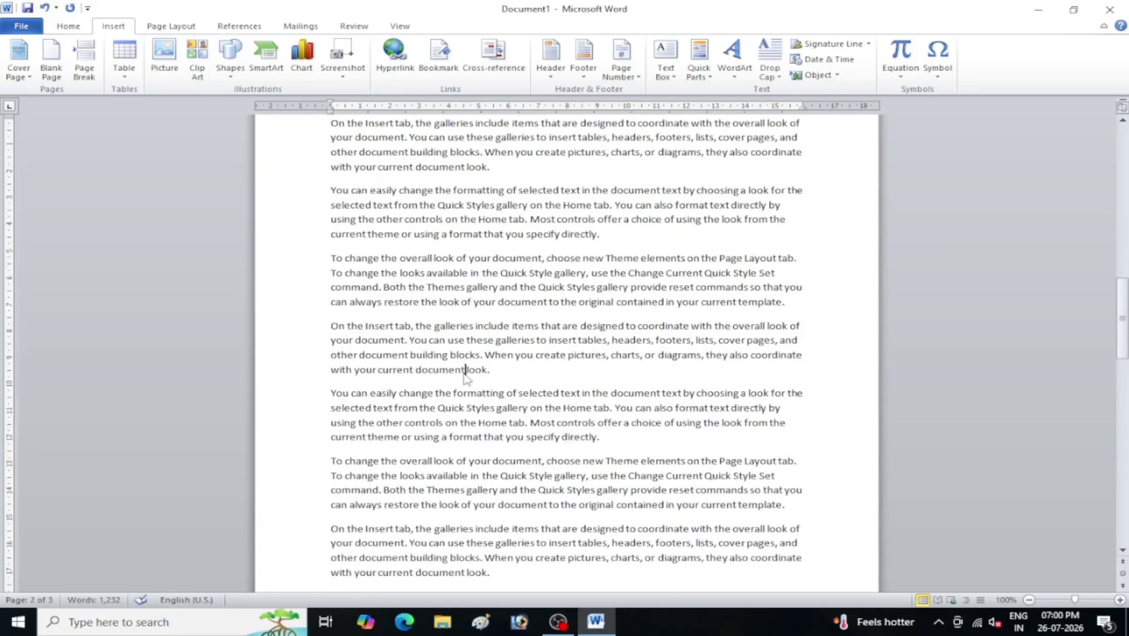
drag(465, 372, 486, 372)
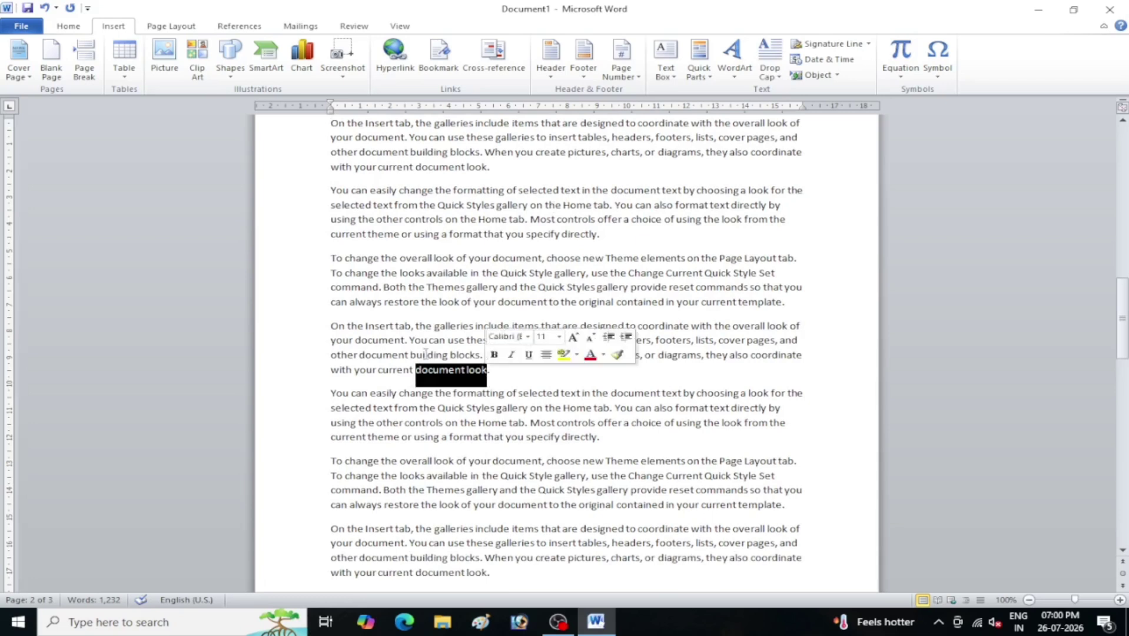
click(438, 59)
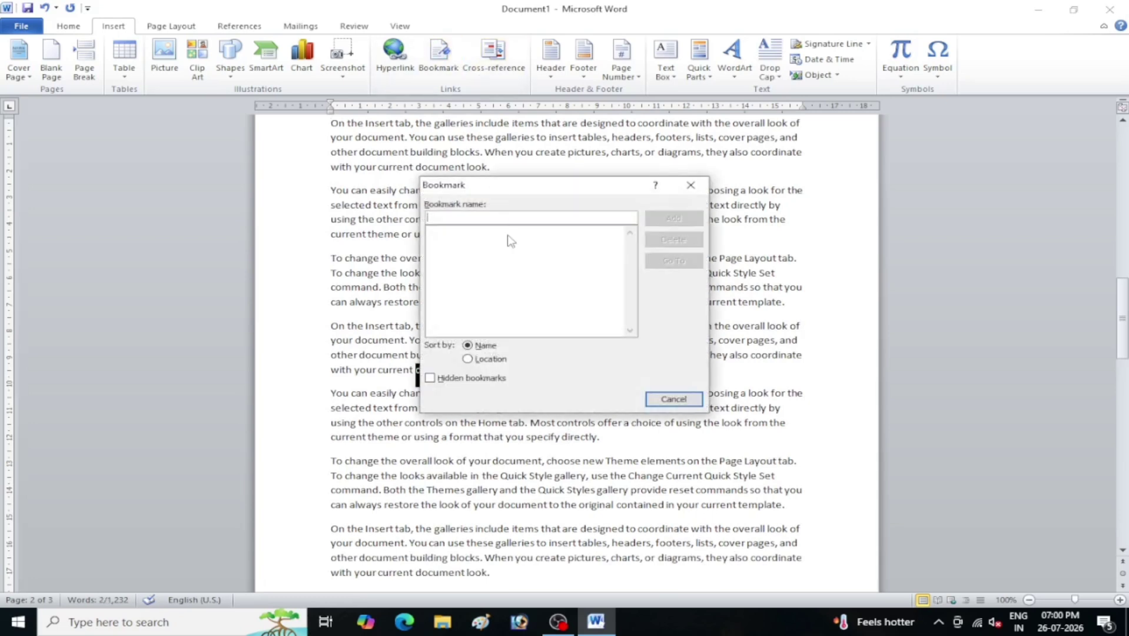
text(next 1)
click(691, 405)
Add a bookmark named next_1 to the selected words "document look".
click(439, 56)
text(s)
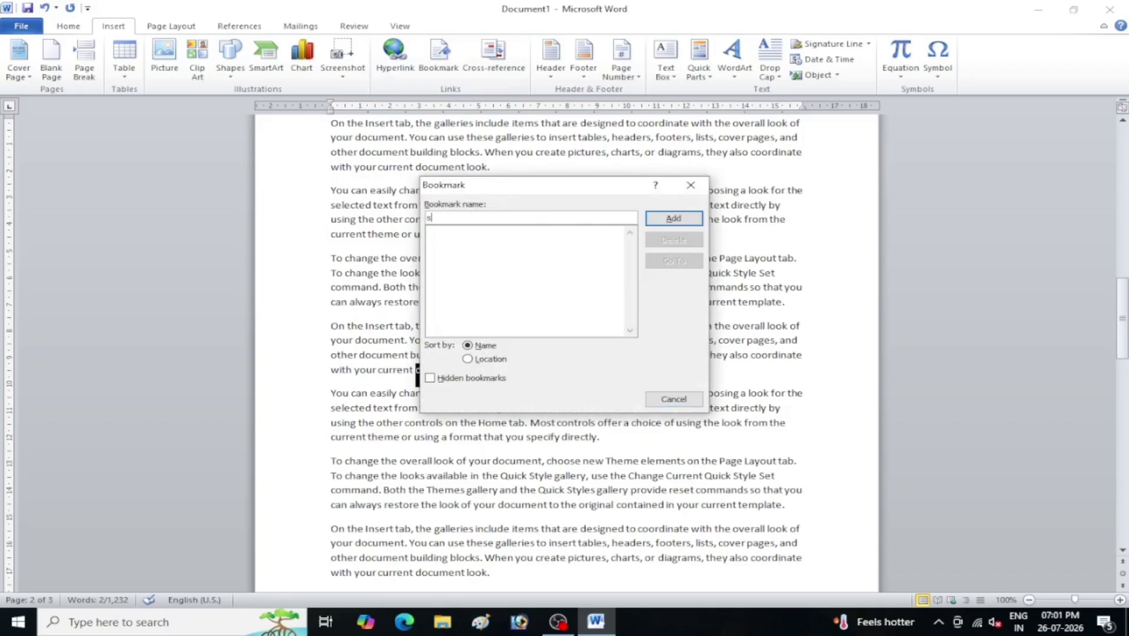
key(BackSpace)
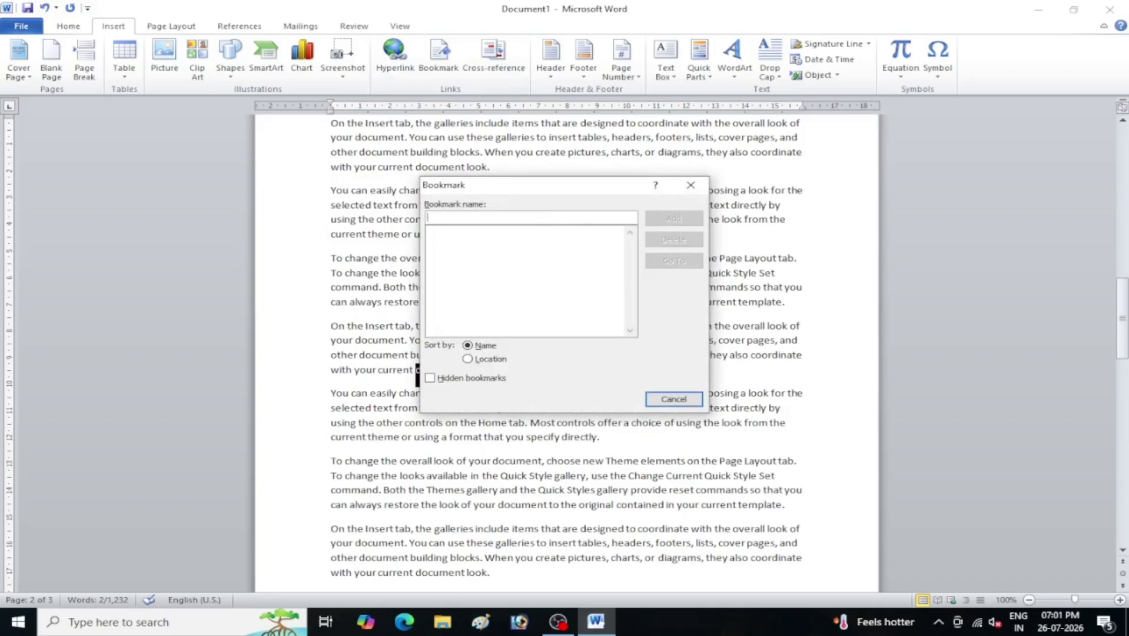
text(nex)
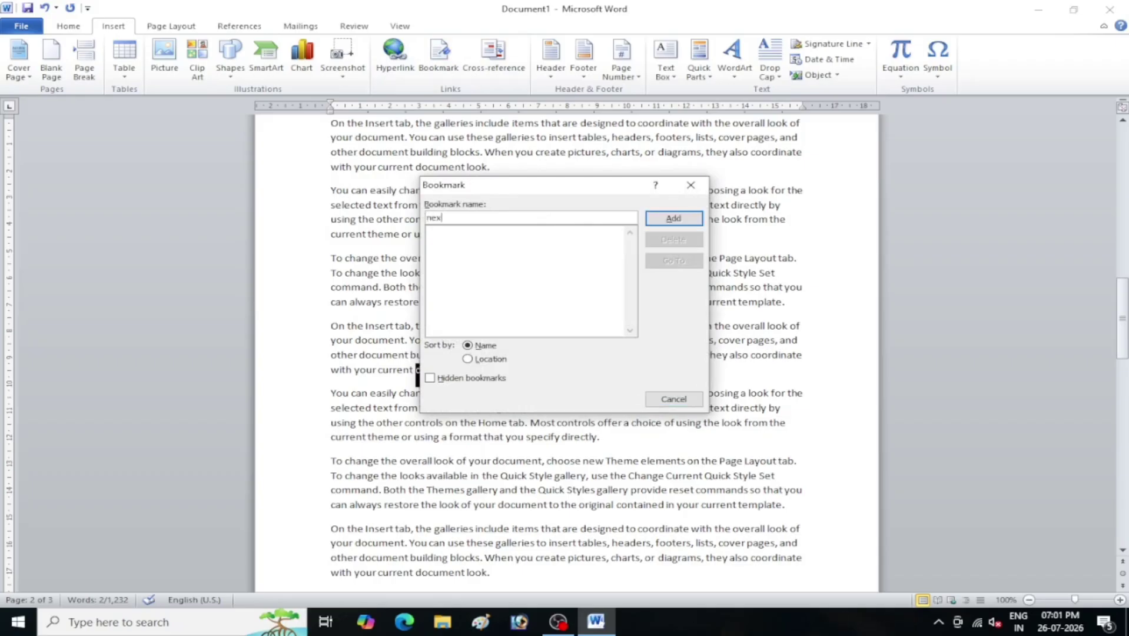
text(t 1)
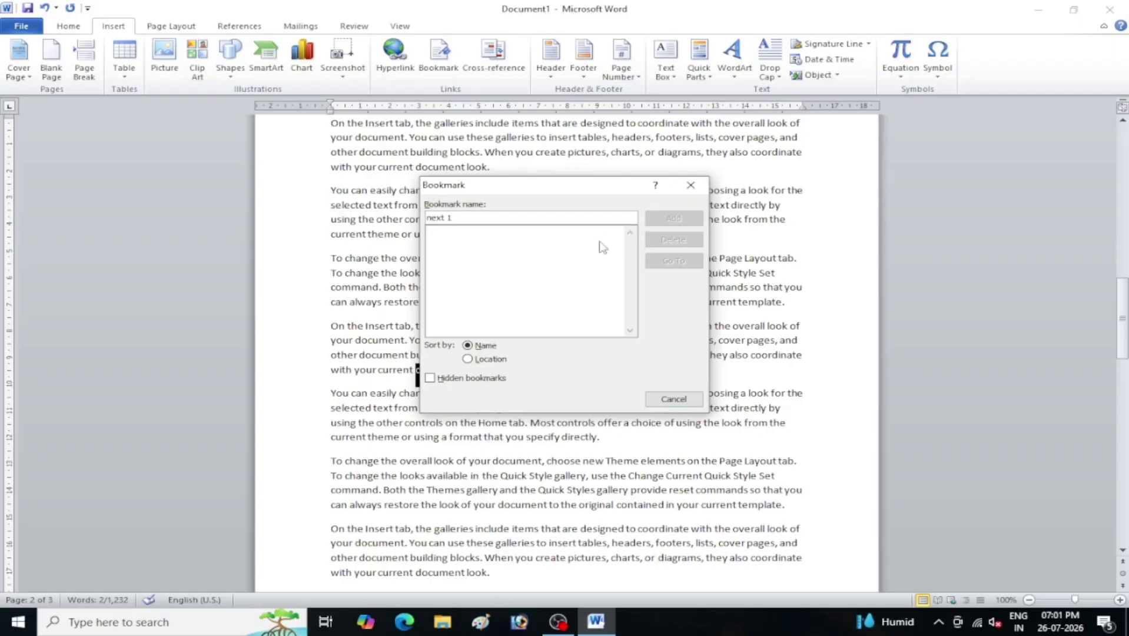
key(BackSpace)
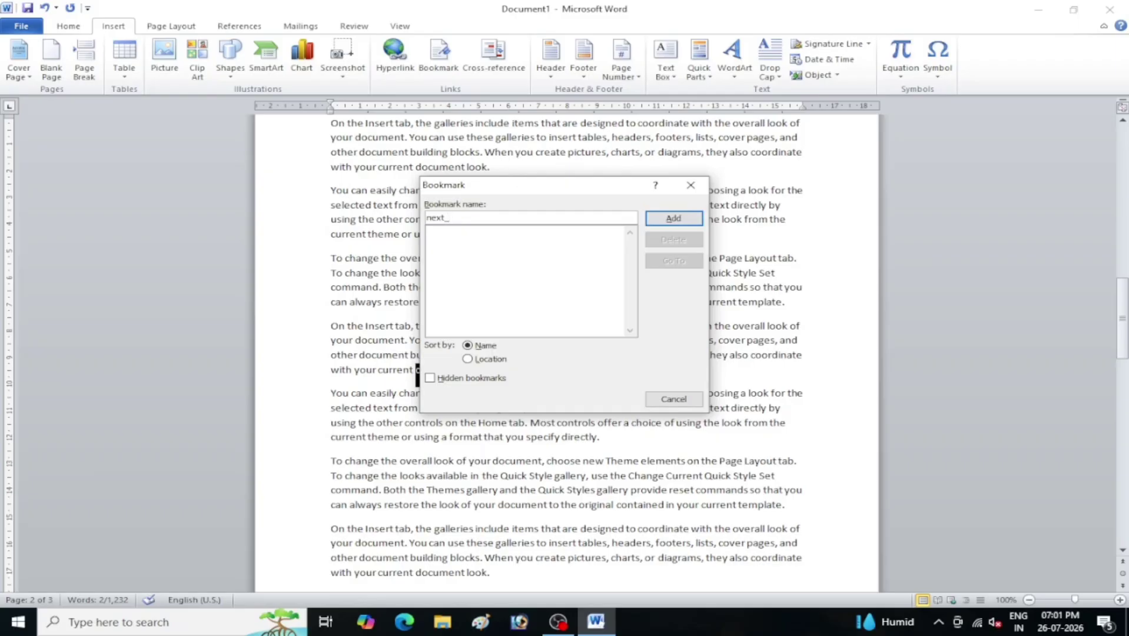
key(BackSpace)
click(675, 221)
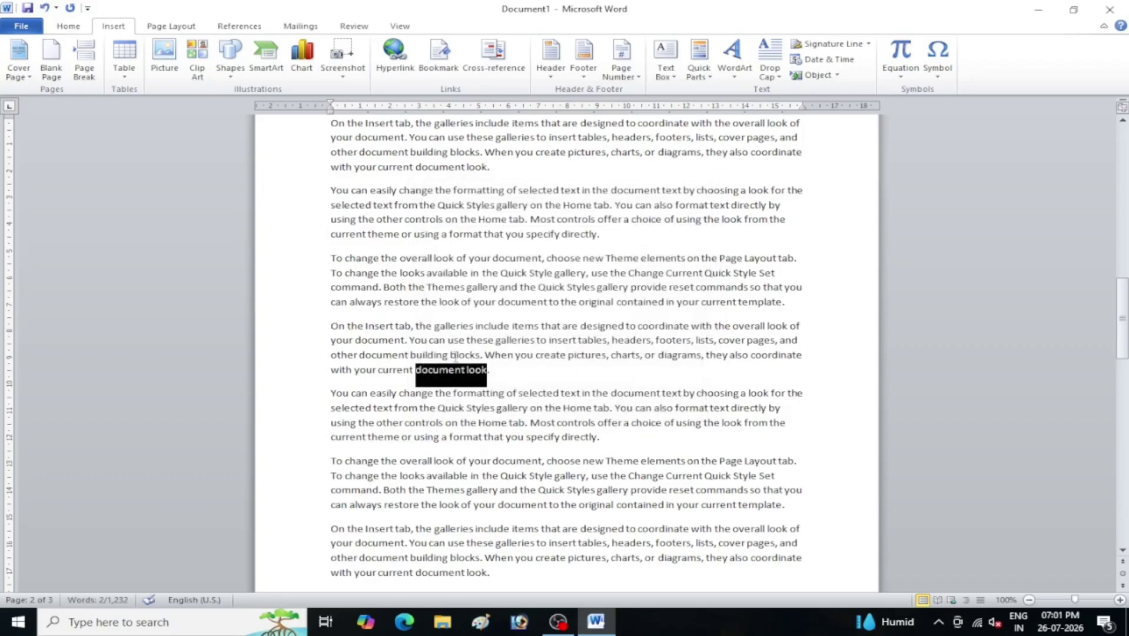
Bookmark the word "directly" at the end of the fifth body paragraph on page 1 as next_2.
scroll(530, 389, up, 2)
scroll(518, 400, down, 10)
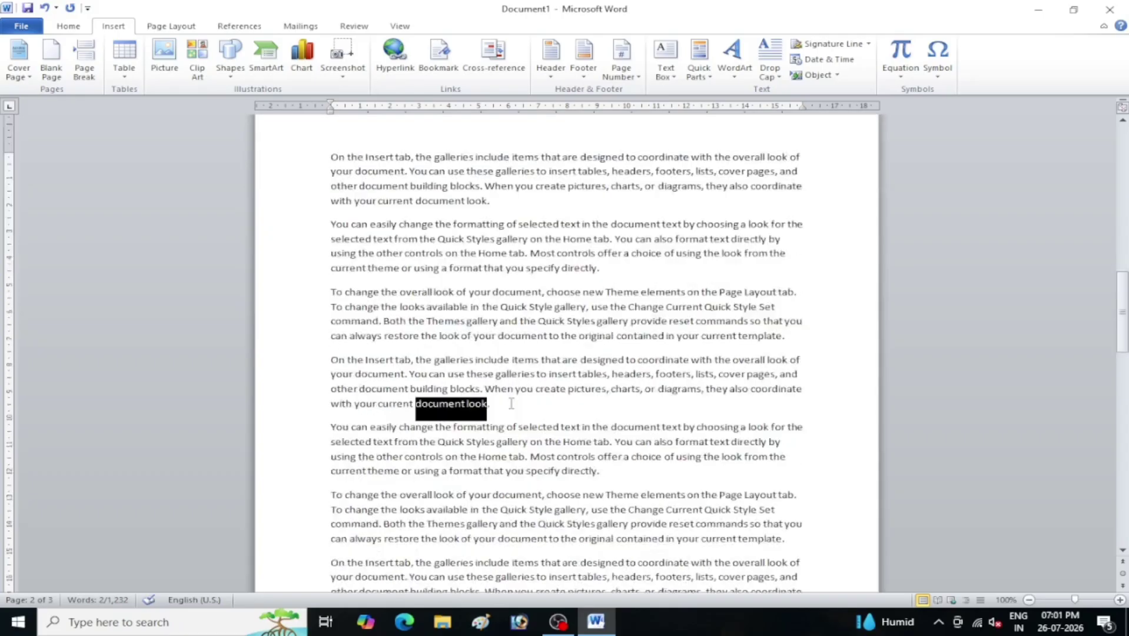
scroll(510, 411, up, 15)
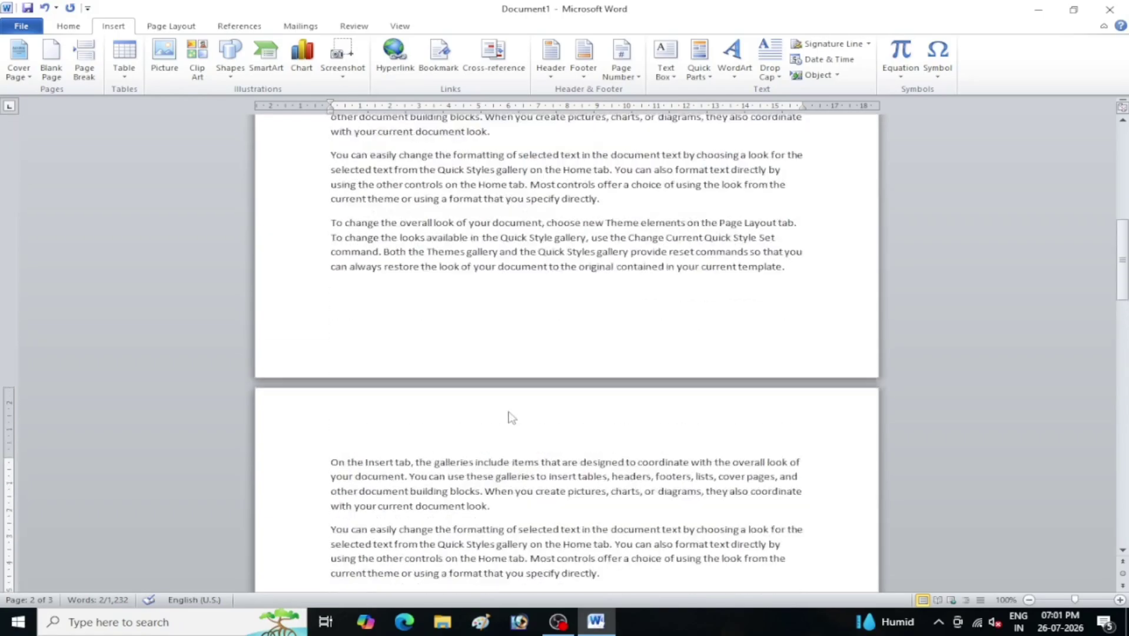
drag(597, 302, 561, 302)
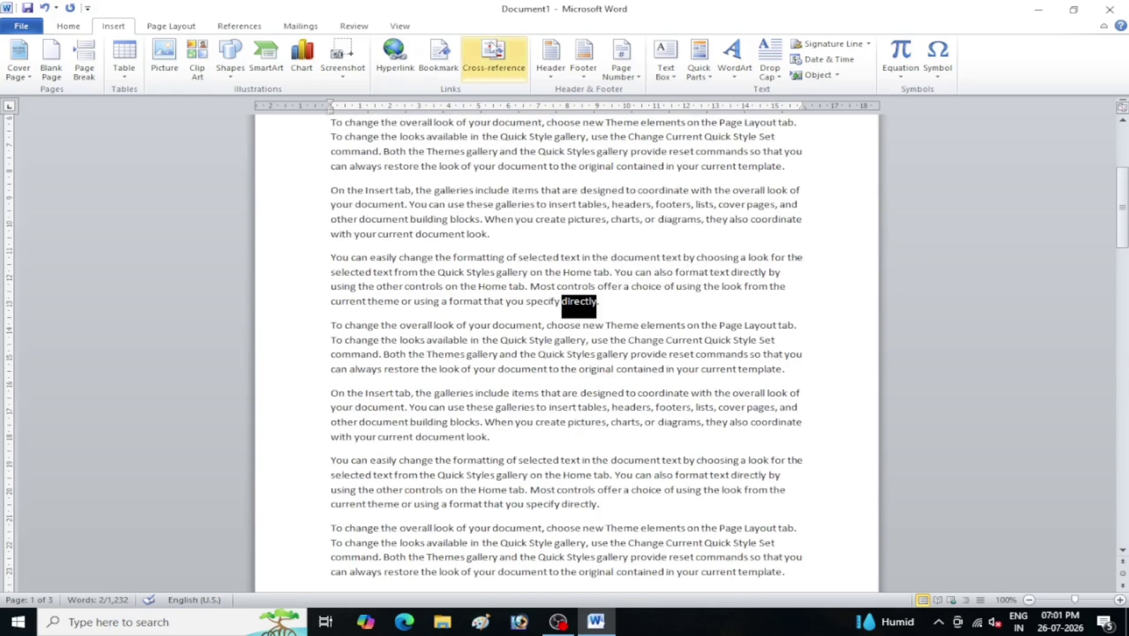
click(439, 56)
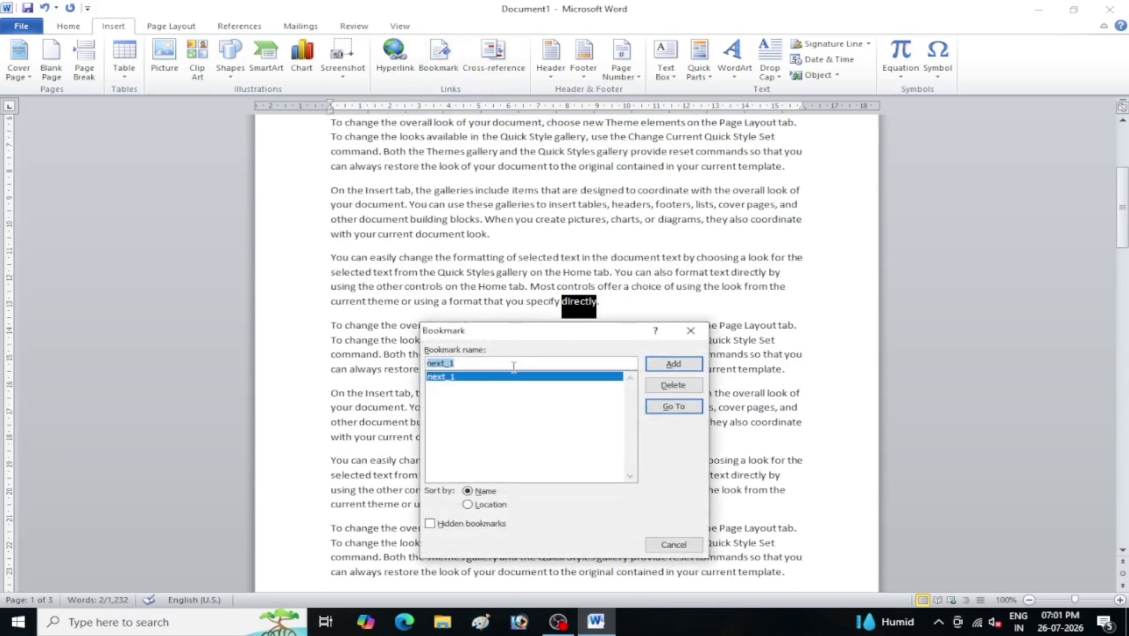
click(470, 364)
key(BackSpace)
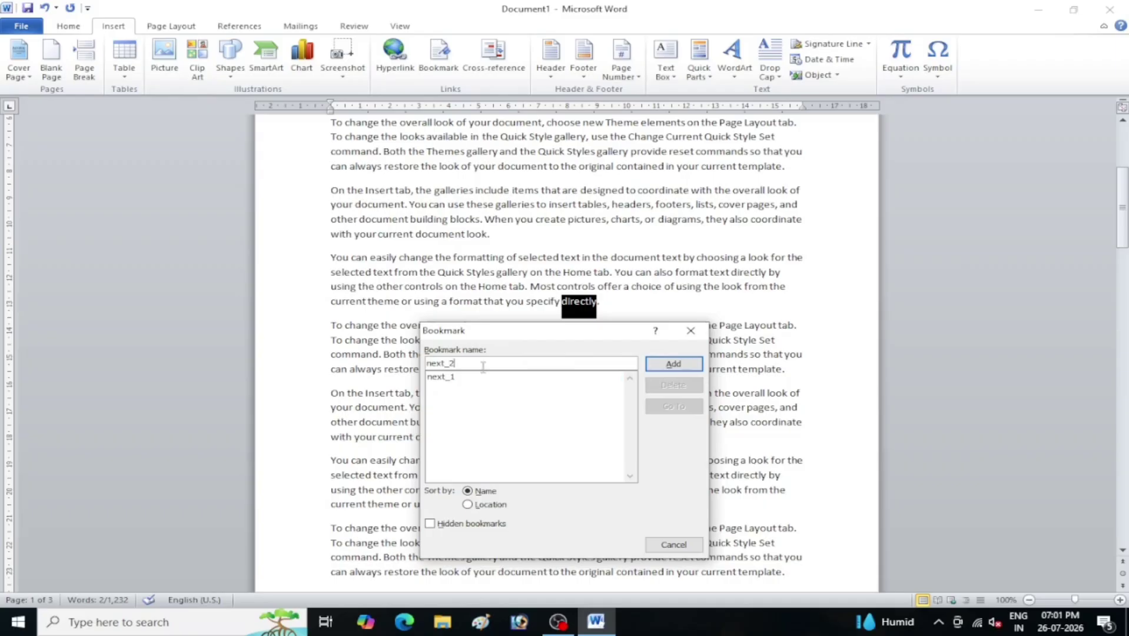
click(673, 363)
click(615, 342)
scroll(615, 342, up, 4)
scroll(525, 333, down, 3)
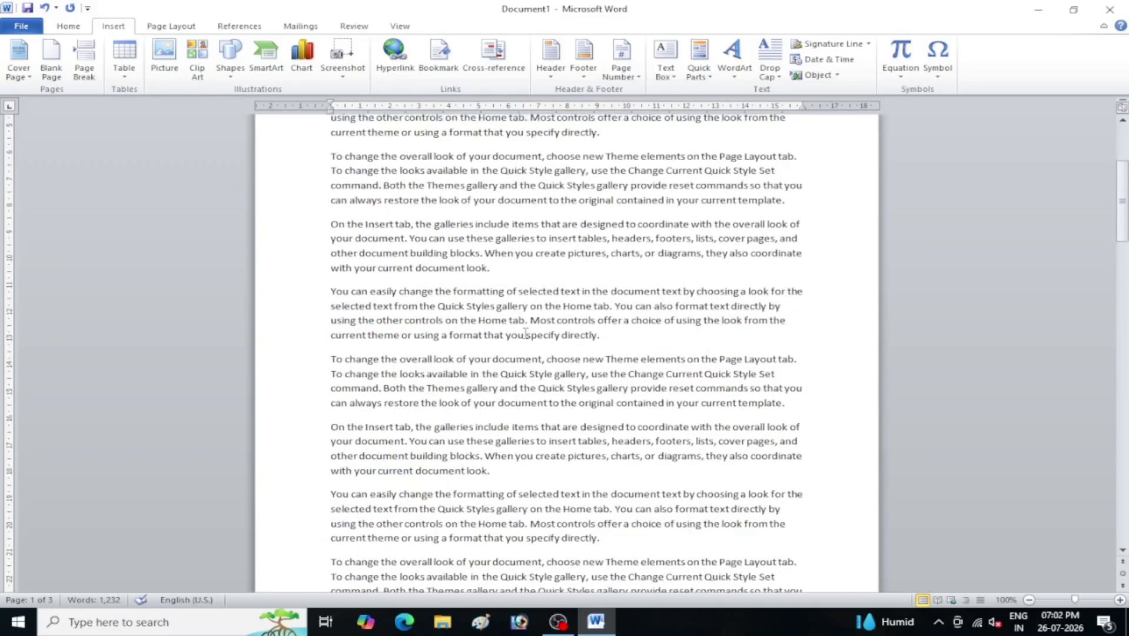
scroll(525, 333, down, 10)
scroll(539, 339, up, 15)
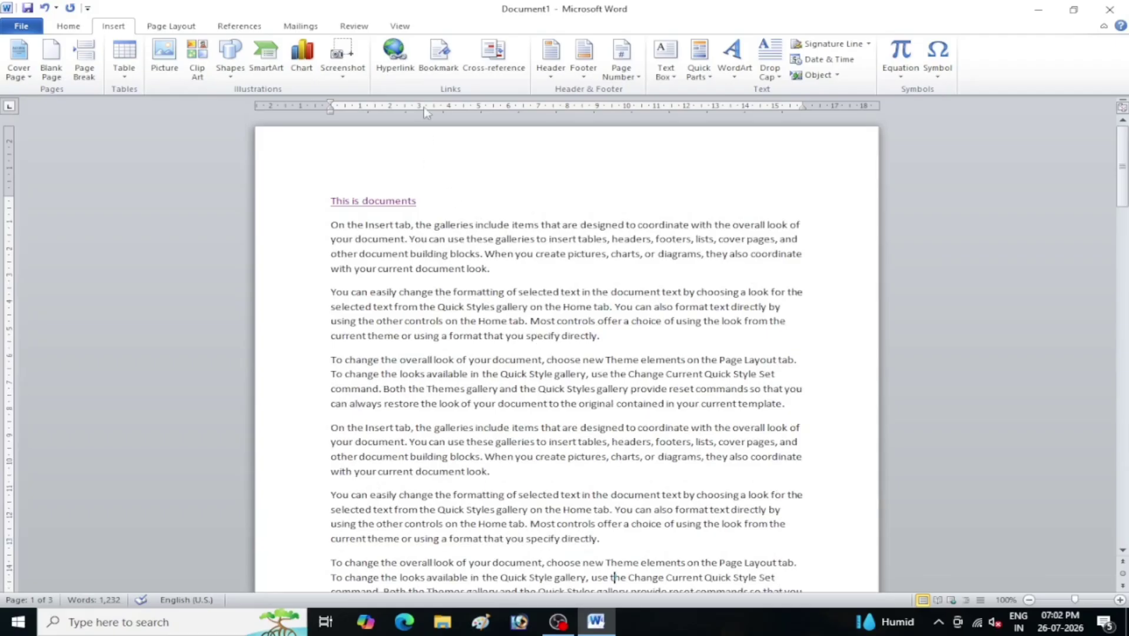
Go to the next_1 bookmark and then to the next_2 bookmark, keeping the Bookmark dialog clear of the text.
click(448, 73)
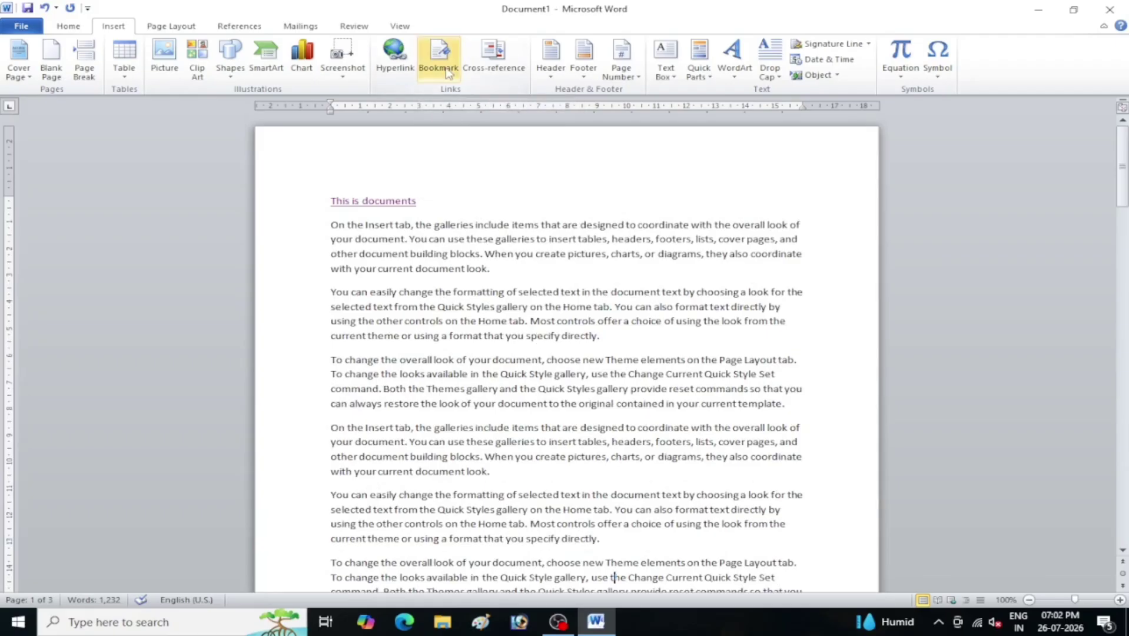
click(449, 72)
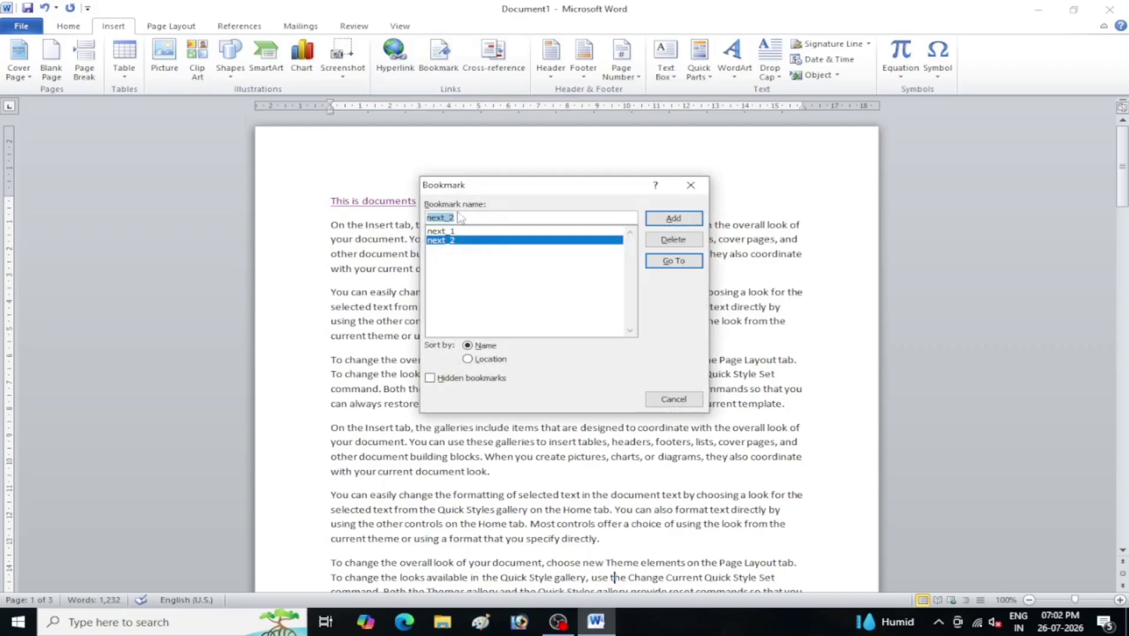
click(472, 232)
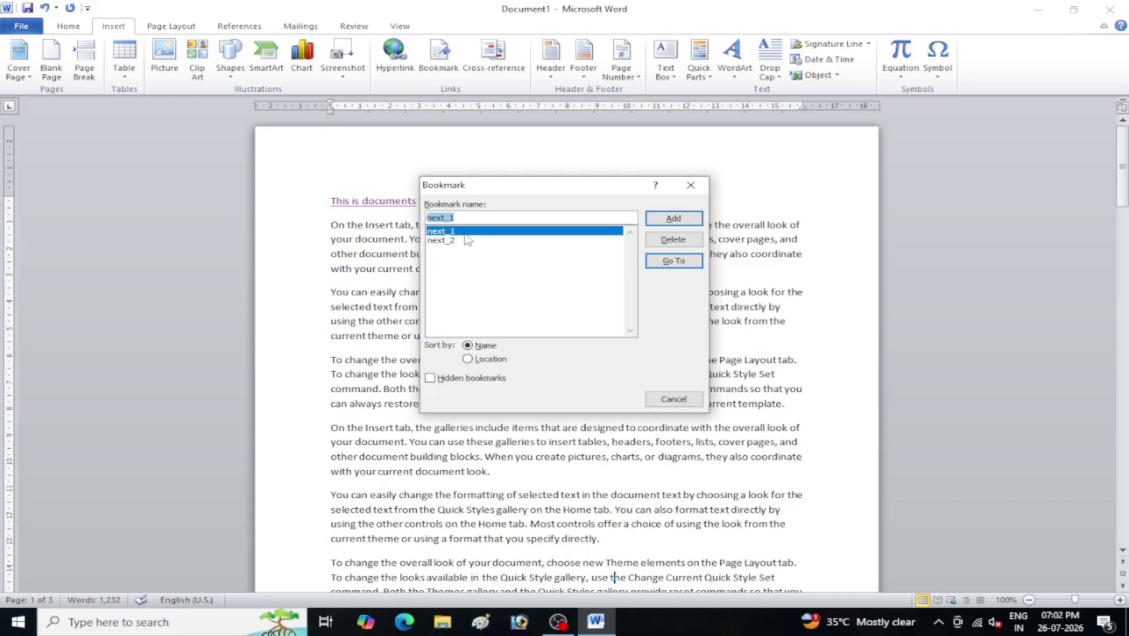
click(673, 261)
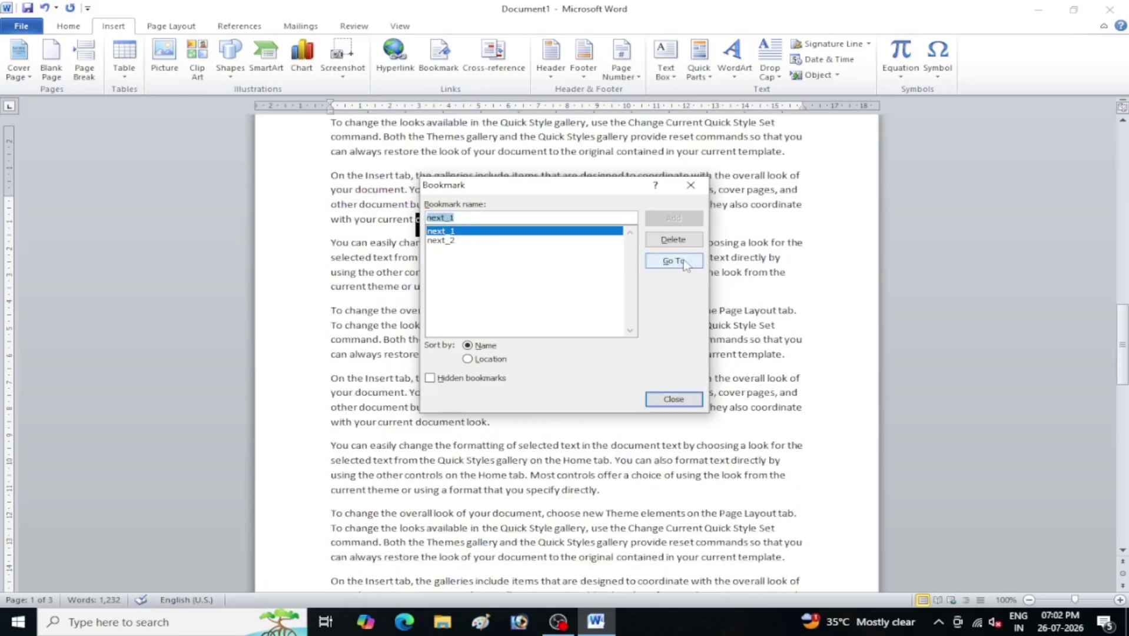
drag(588, 190, 889, 168)
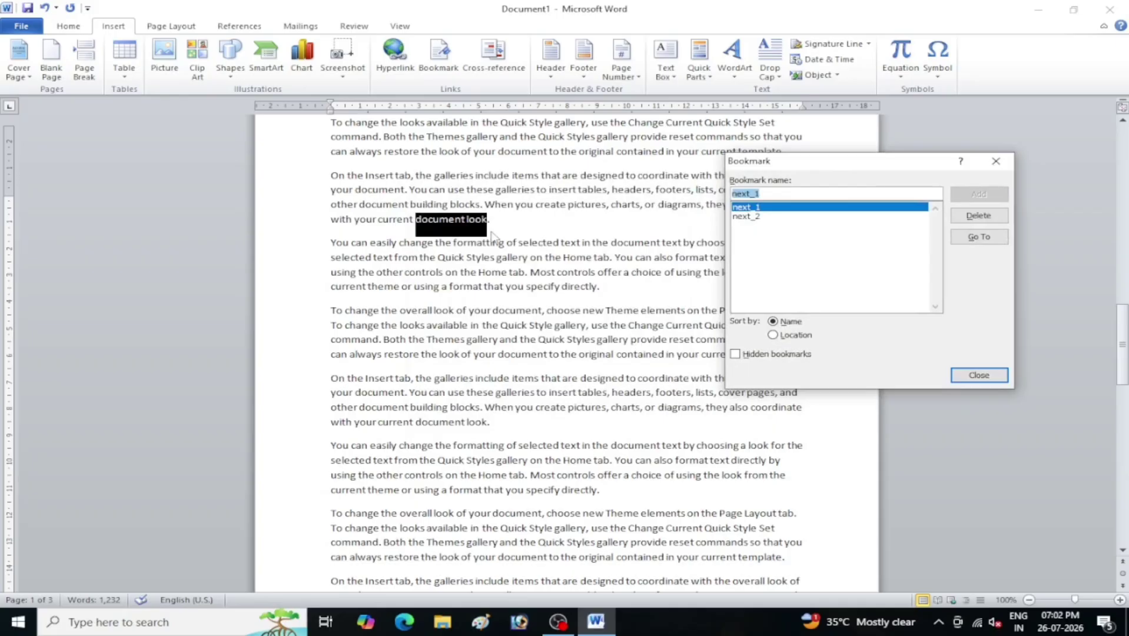
click(746, 216)
click(977, 236)
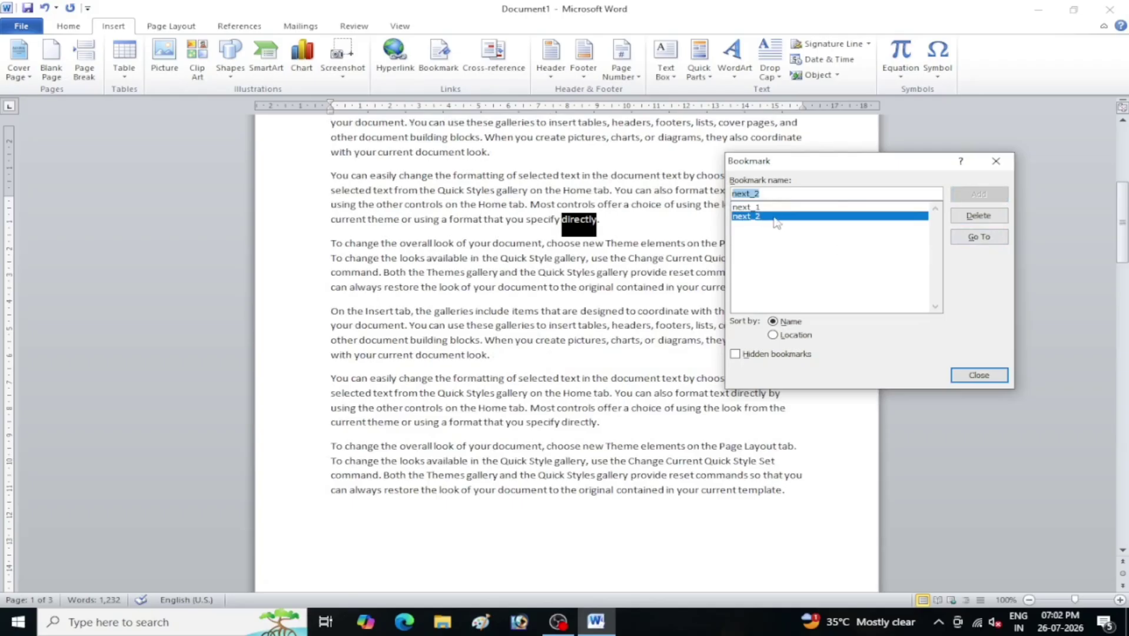
Delete the next_2 bookmark and close the Bookmark dialog.
click(982, 215)
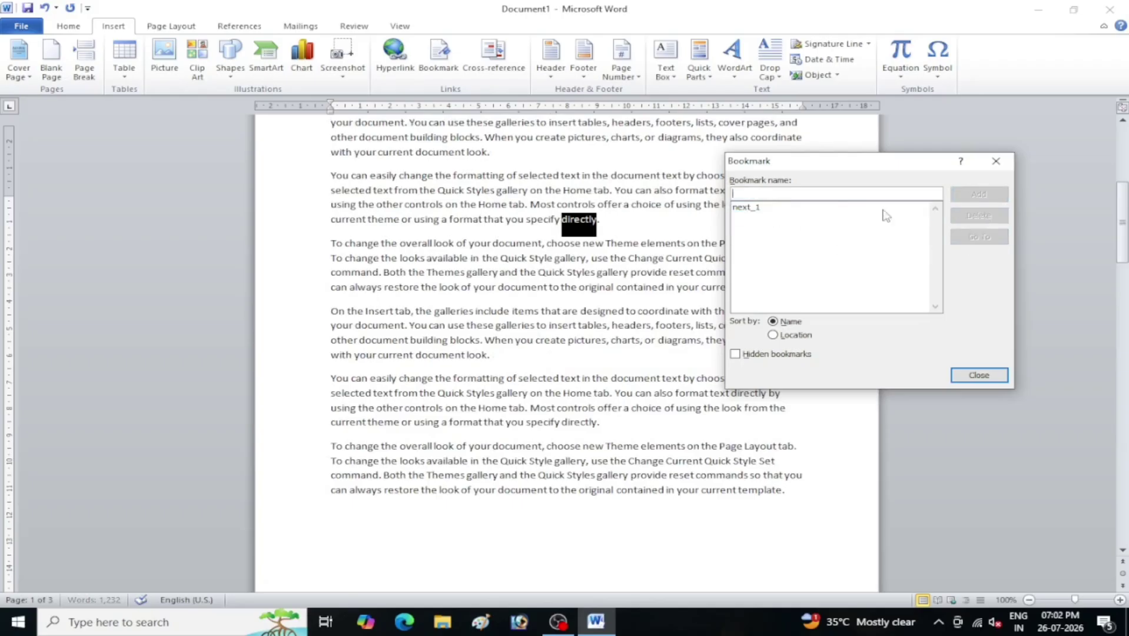
click(813, 207)
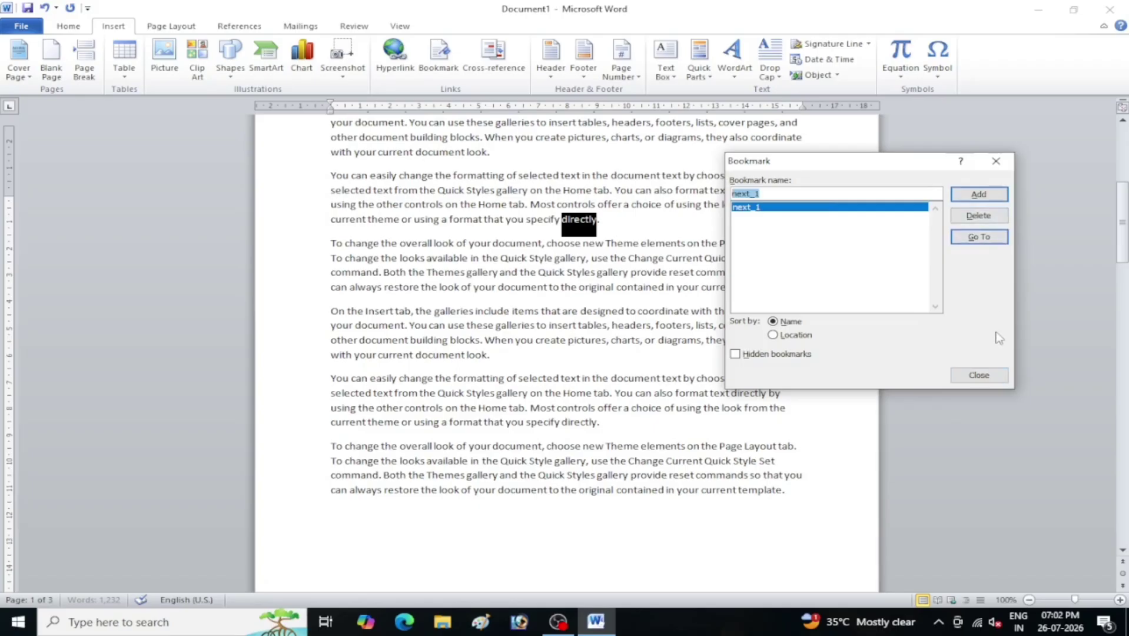
click(962, 375)
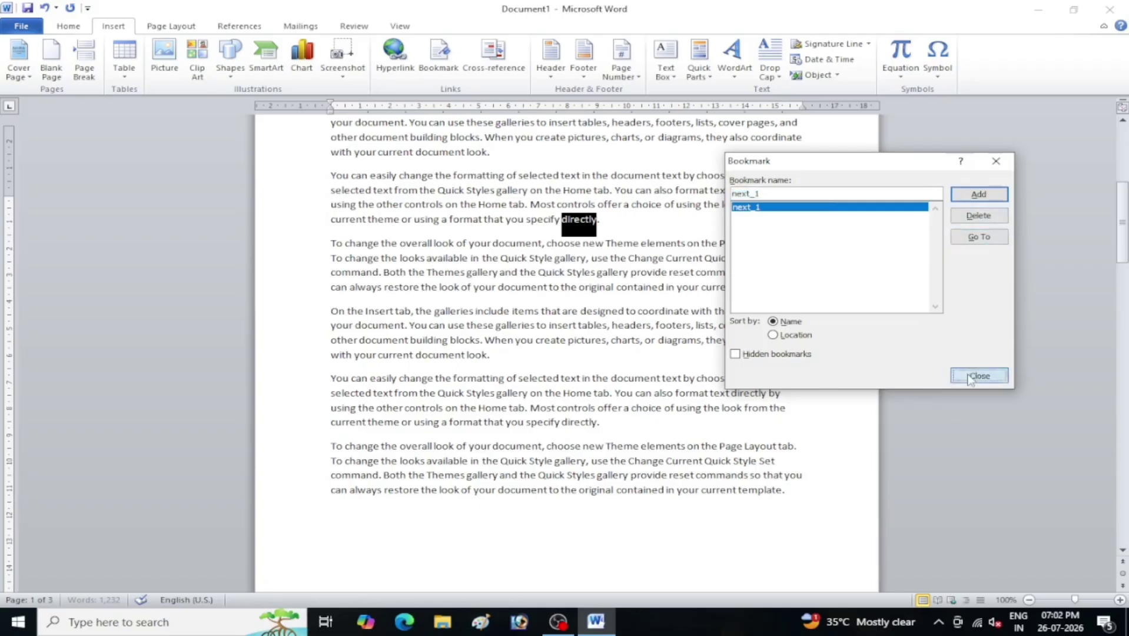
Add a blank line below the last paragraph on page 3.
click(810, 513)
scroll(637, 500, down, 9)
scroll(619, 435, down, 20)
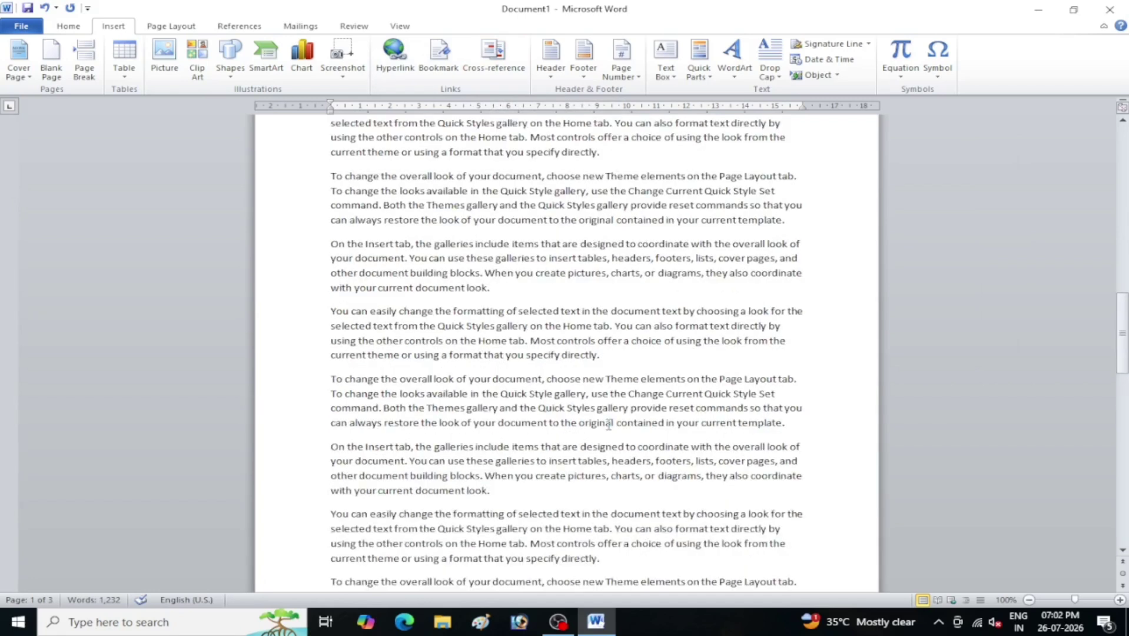
key(Return)
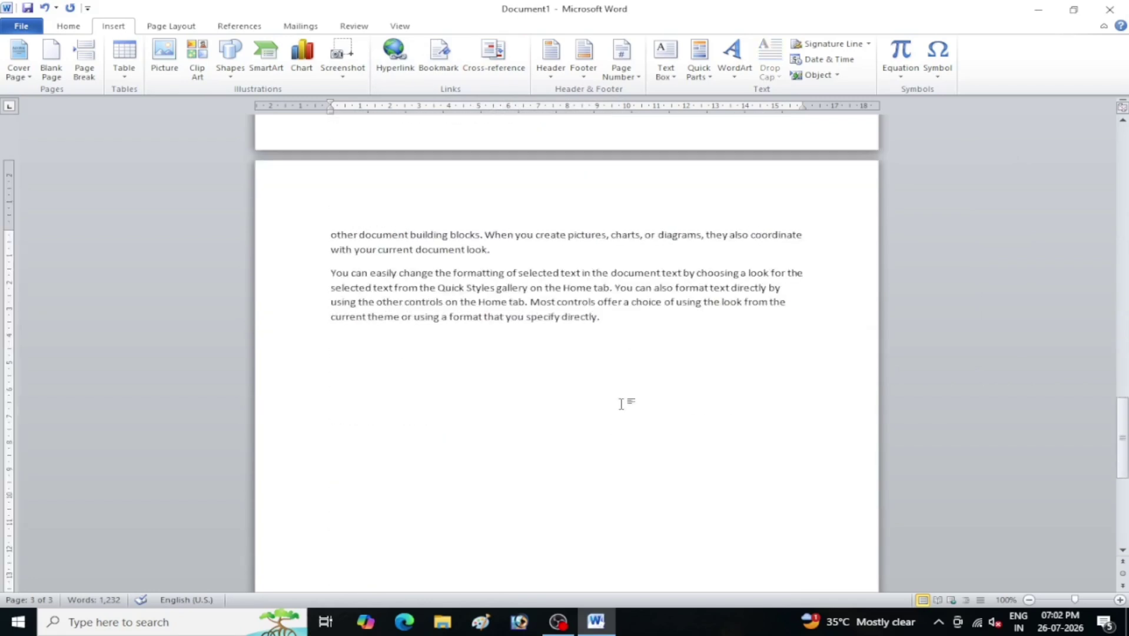
Set up a cross-reference of type Bookmark that refers to the bookmark text of next_1.
click(511, 63)
drag(574, 187, 883, 124)
click(873, 158)
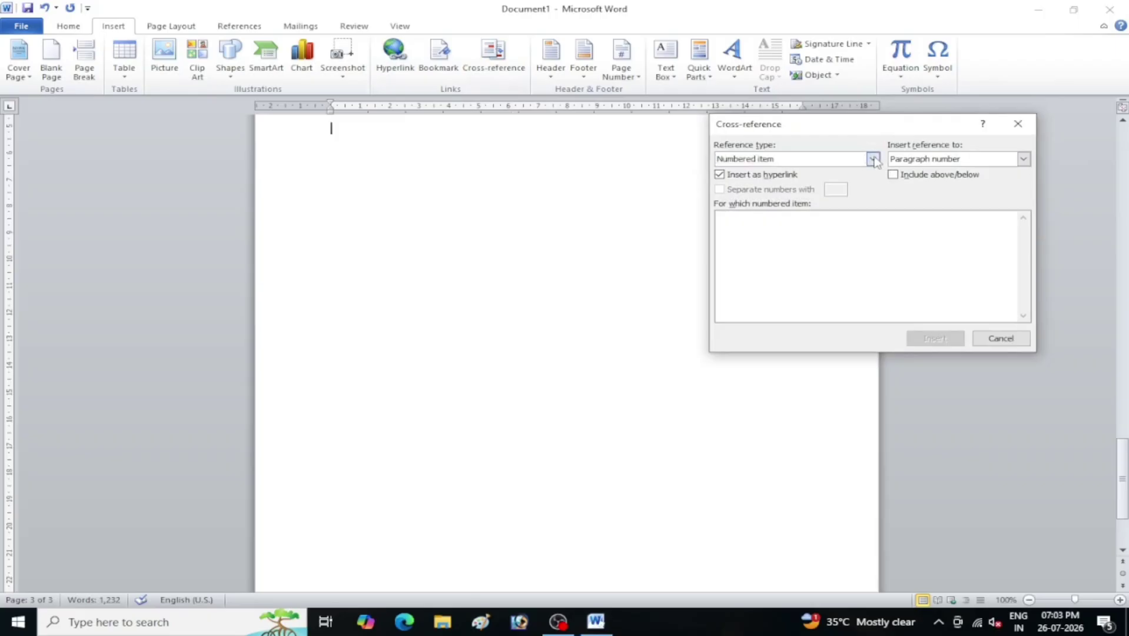
click(873, 159)
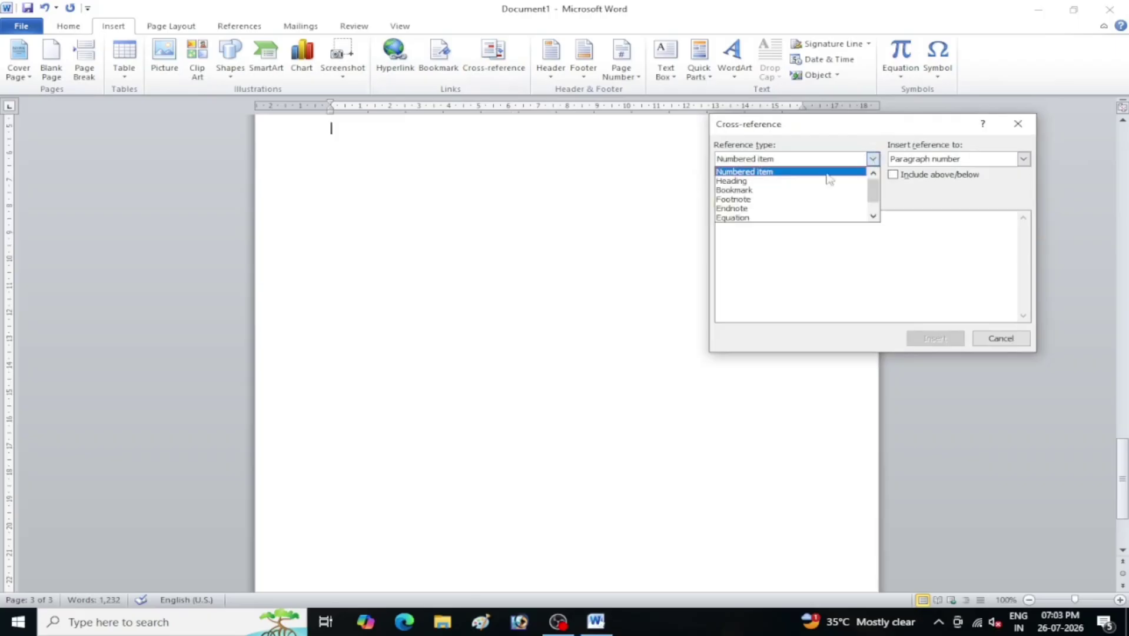
click(749, 190)
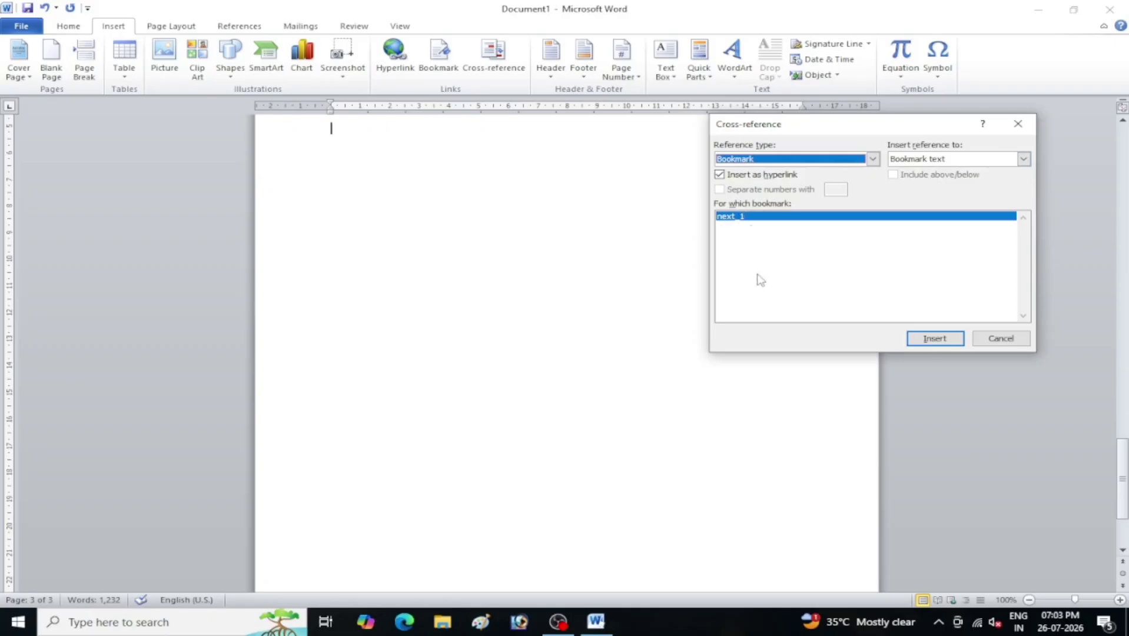
click(746, 229)
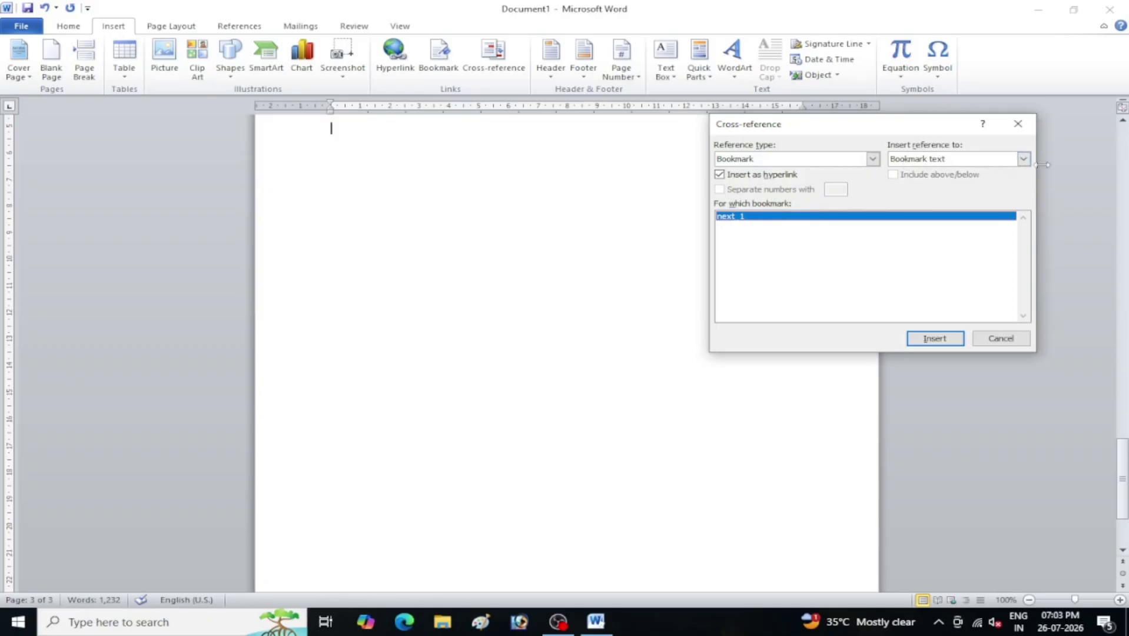
click(1024, 160)
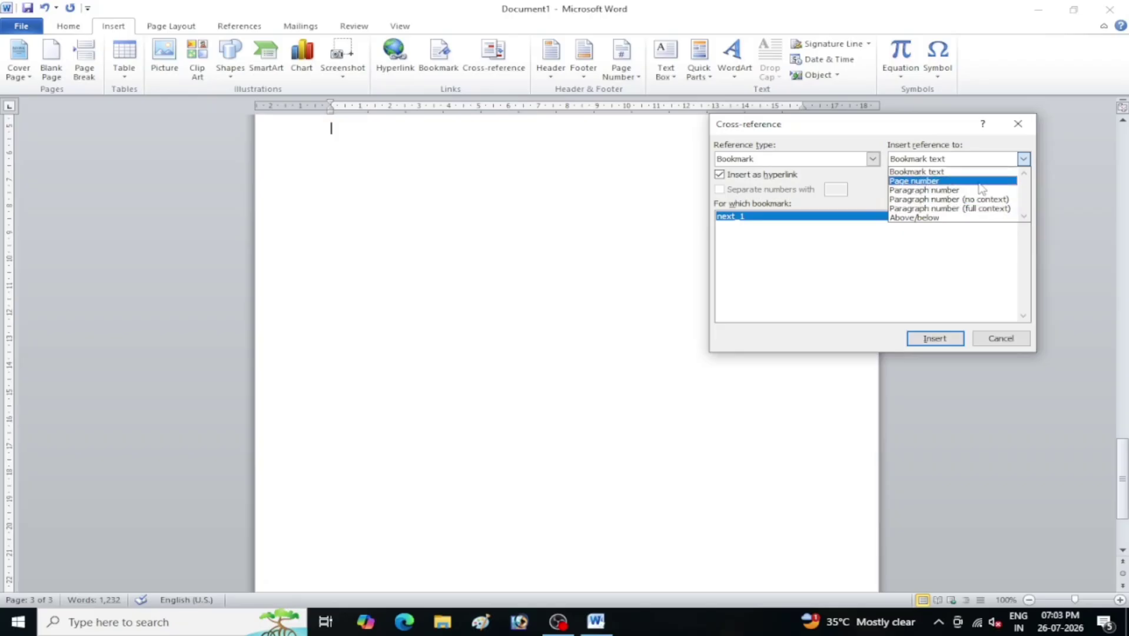
click(931, 171)
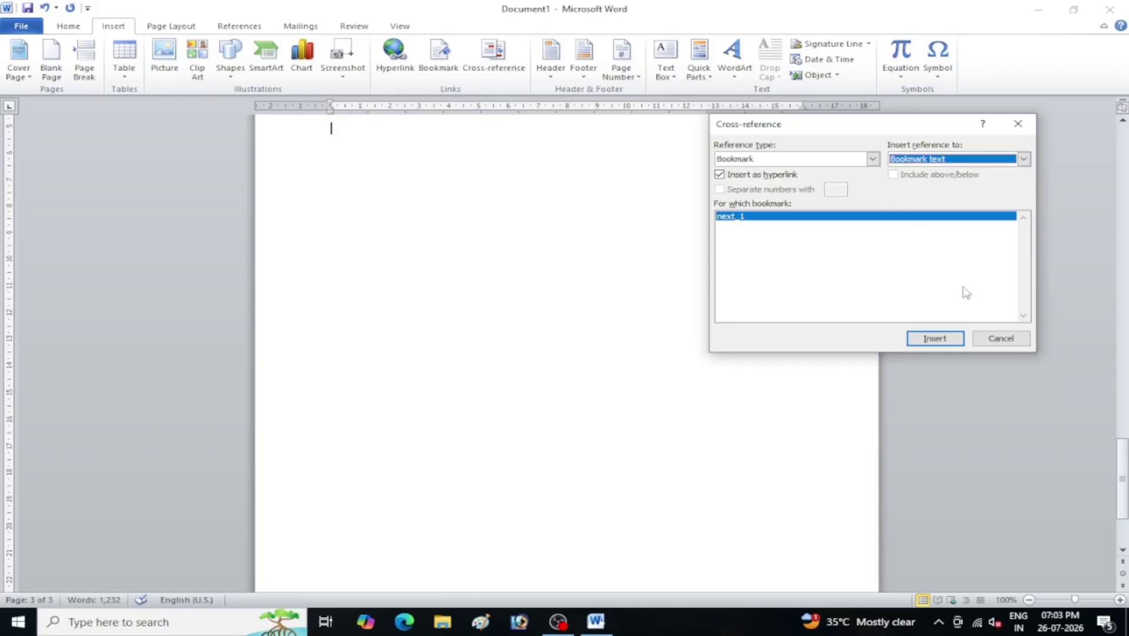
Insert the next_1 bookmark text as a hyperlinked cross-reference on the blank line below the last paragraph.
scroll(436, 197, up, 4)
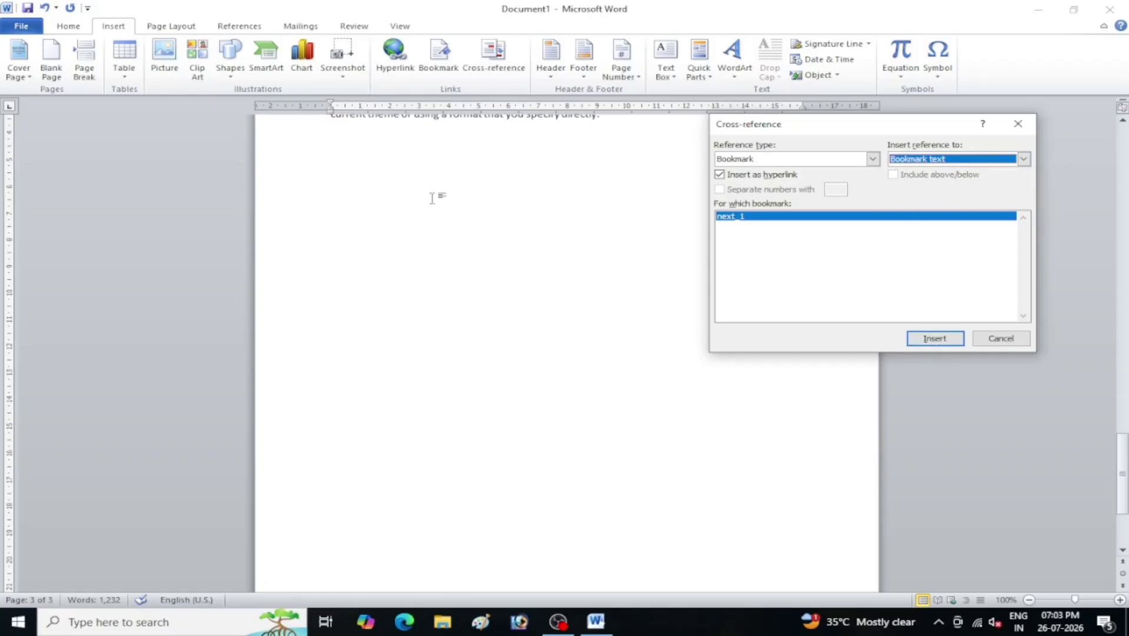
click(333, 263)
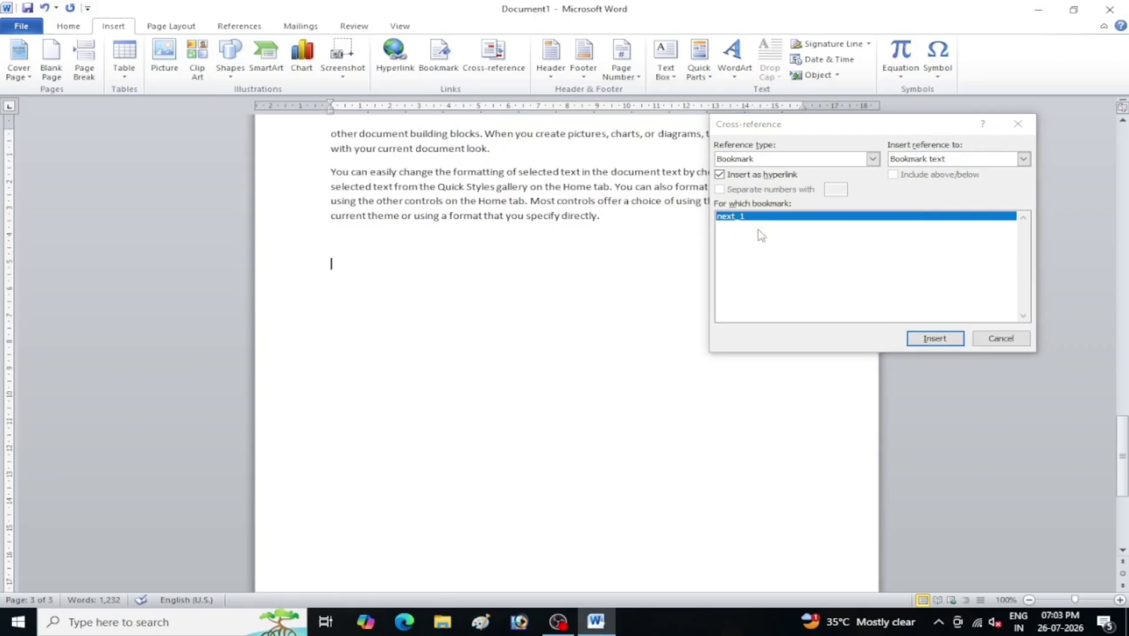
click(949, 344)
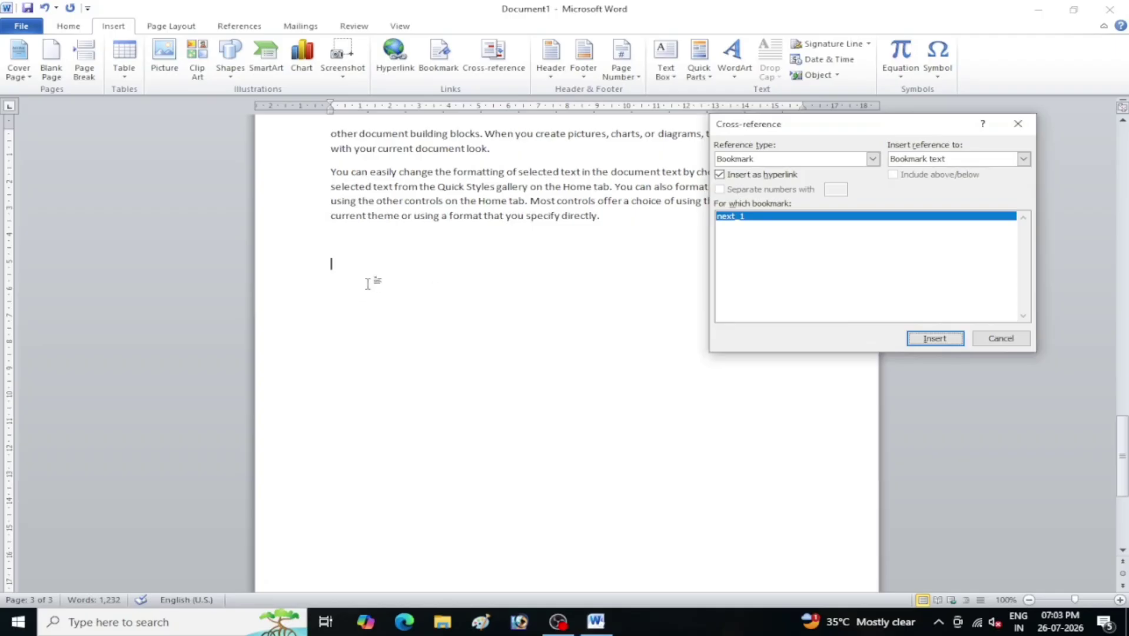
click(940, 339)
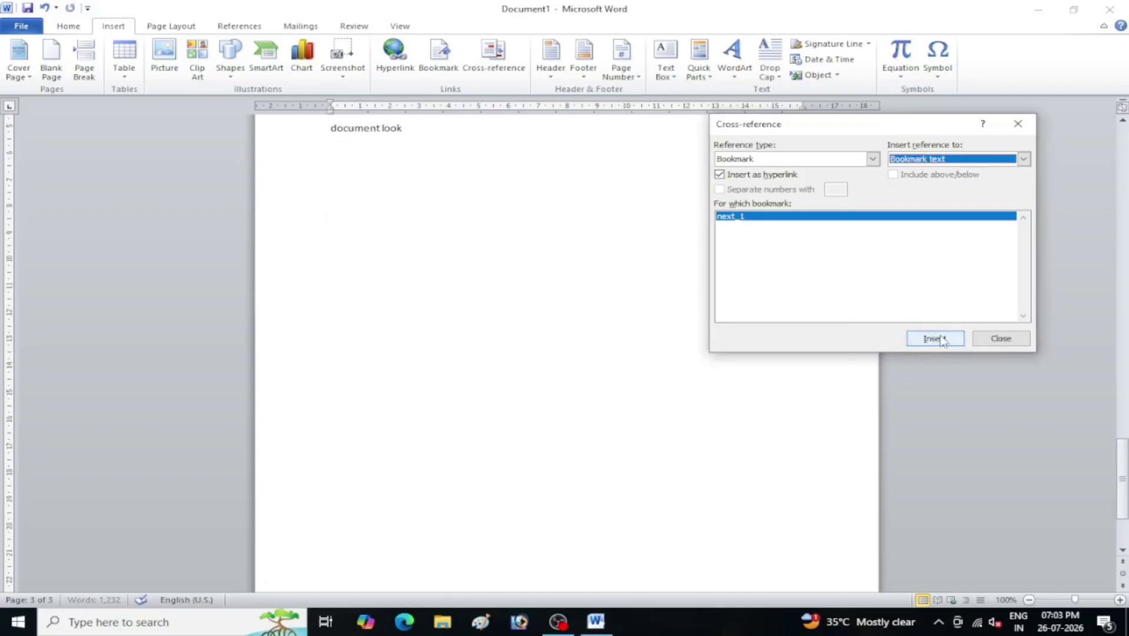
scroll(412, 162, up, 2)
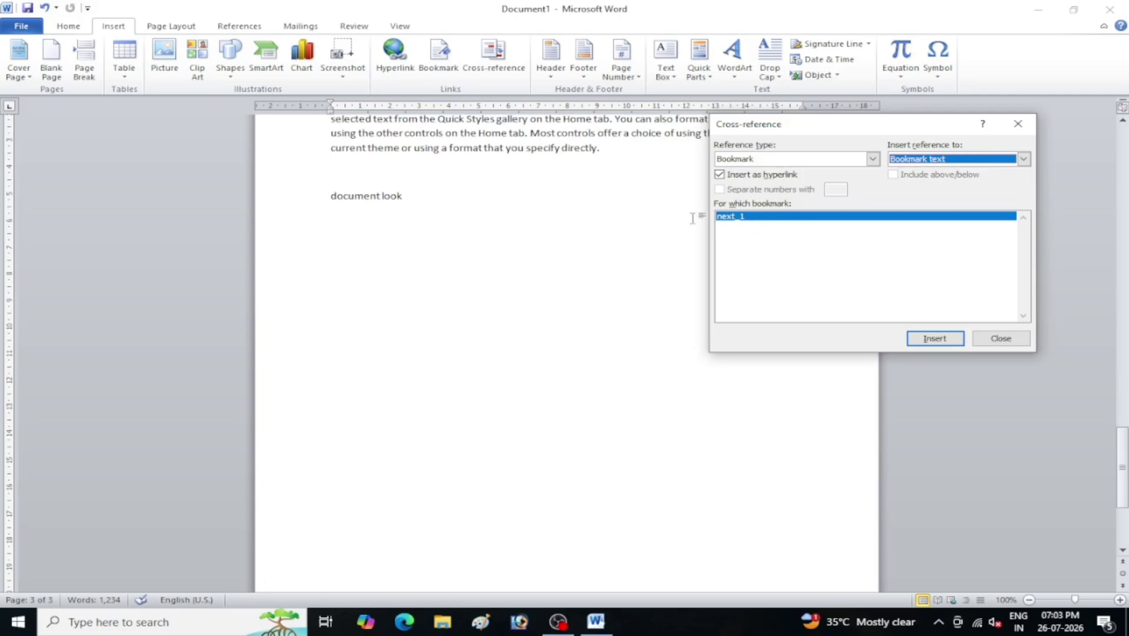
Insert a cross-reference to the page number of next_1 on a new line below "document look".
click(407, 200)
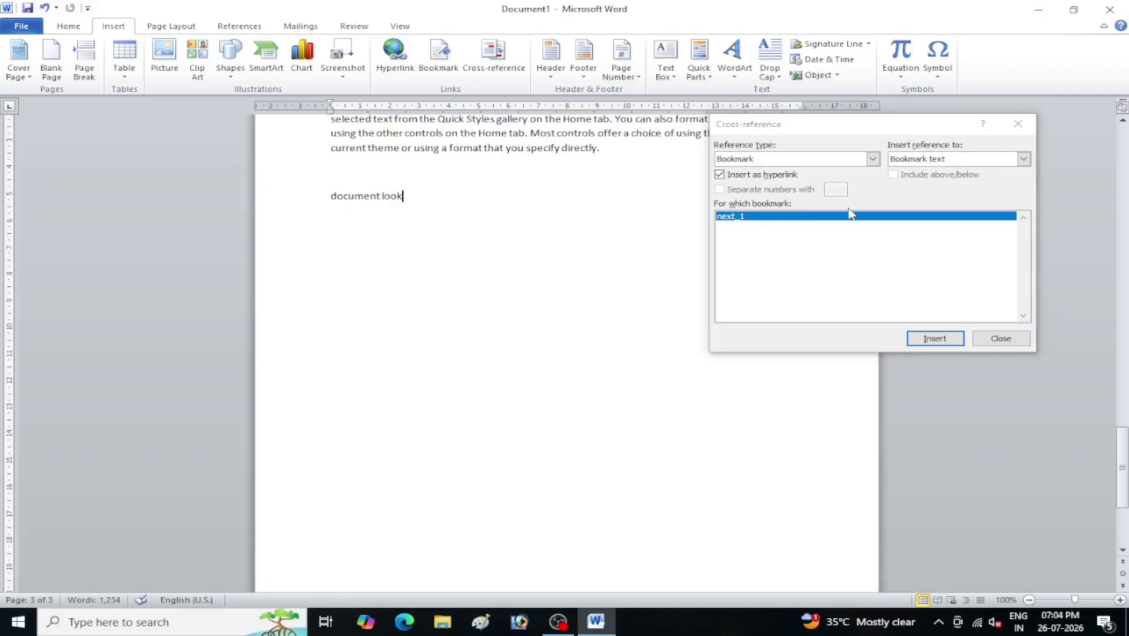
key(Return)
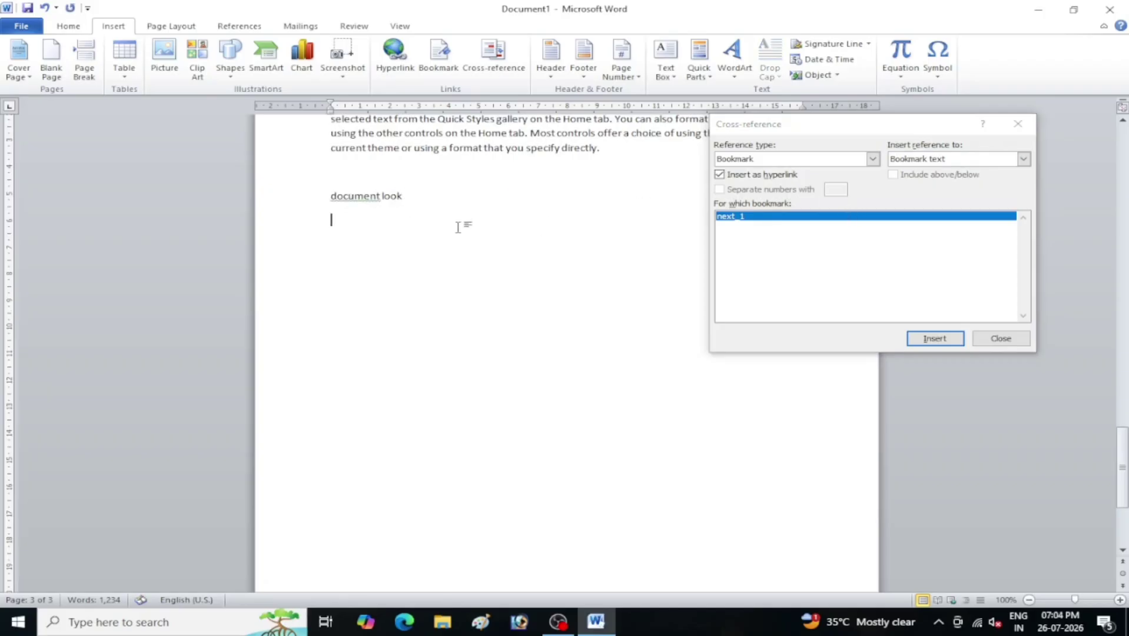
click(1023, 159)
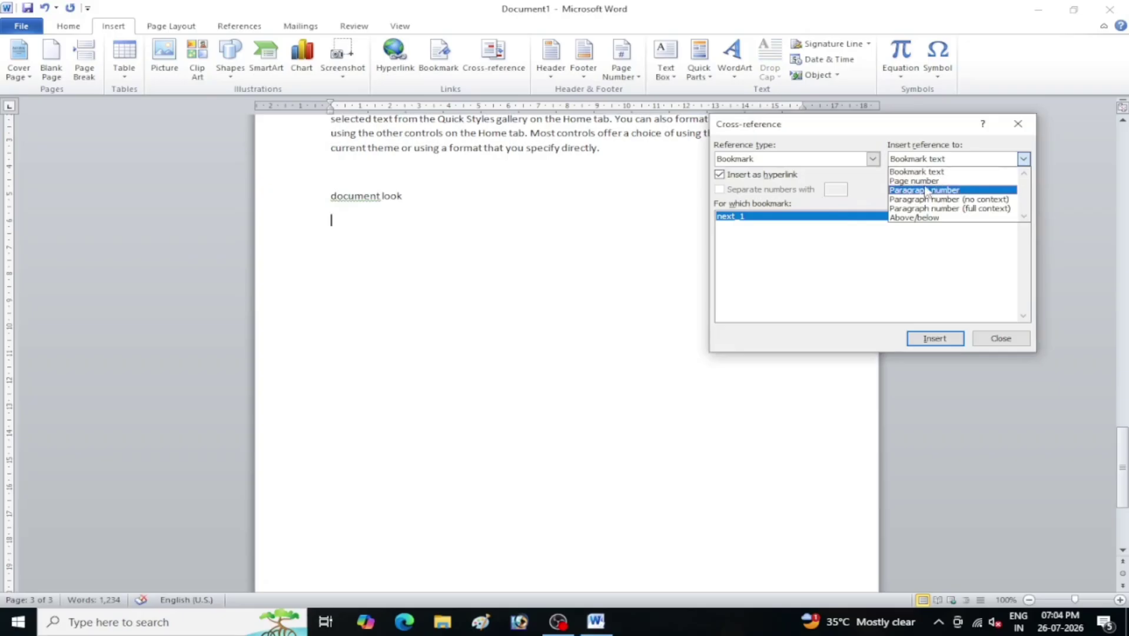
click(927, 181)
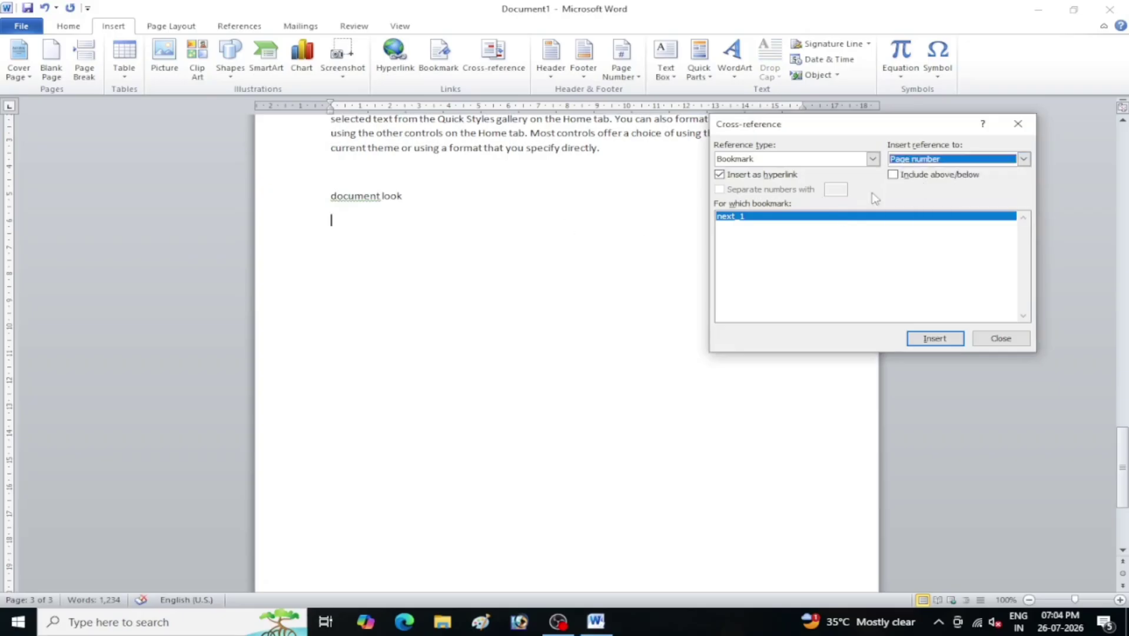
click(934, 339)
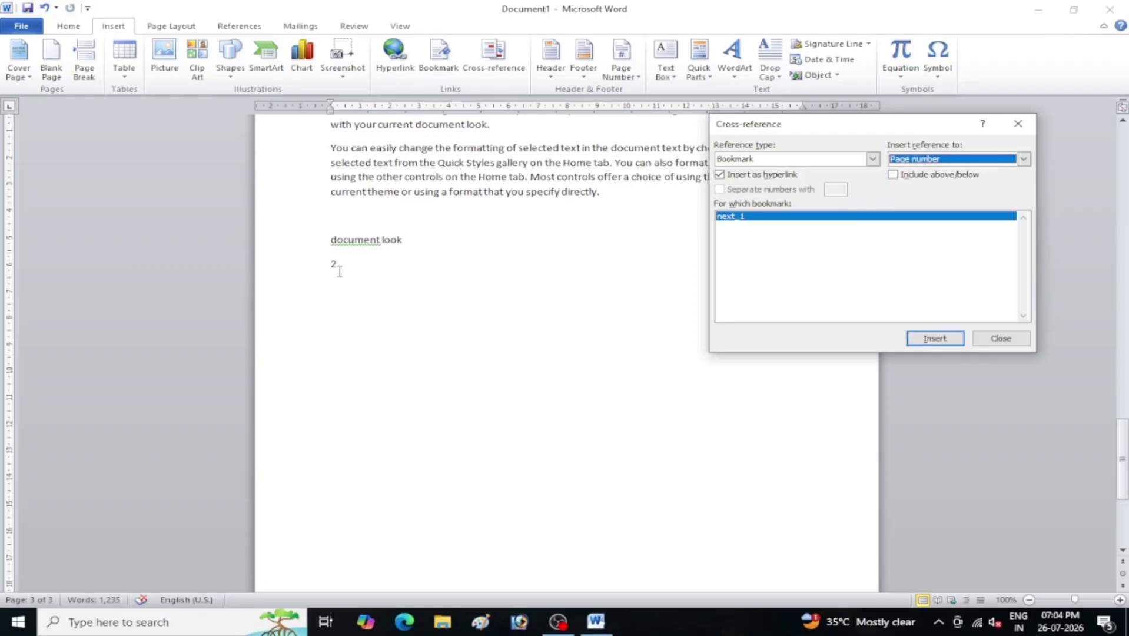
click(338, 266)
triple_click(404, 240)
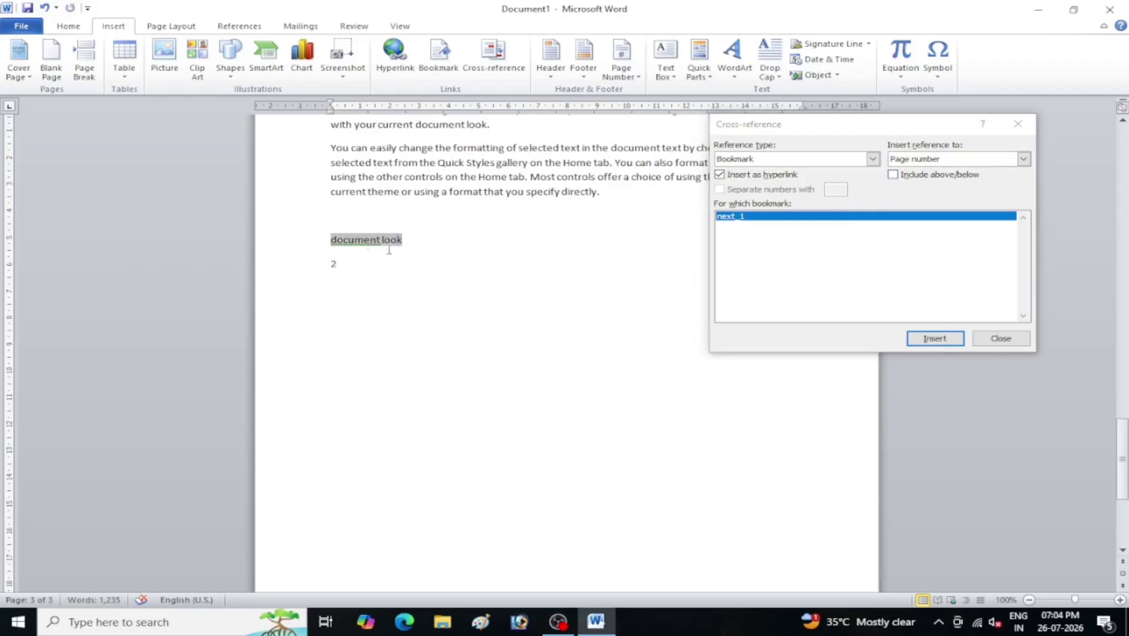
Insert an Above/below cross-reference to next_1 on a new line below the page number reference.
click(347, 276)
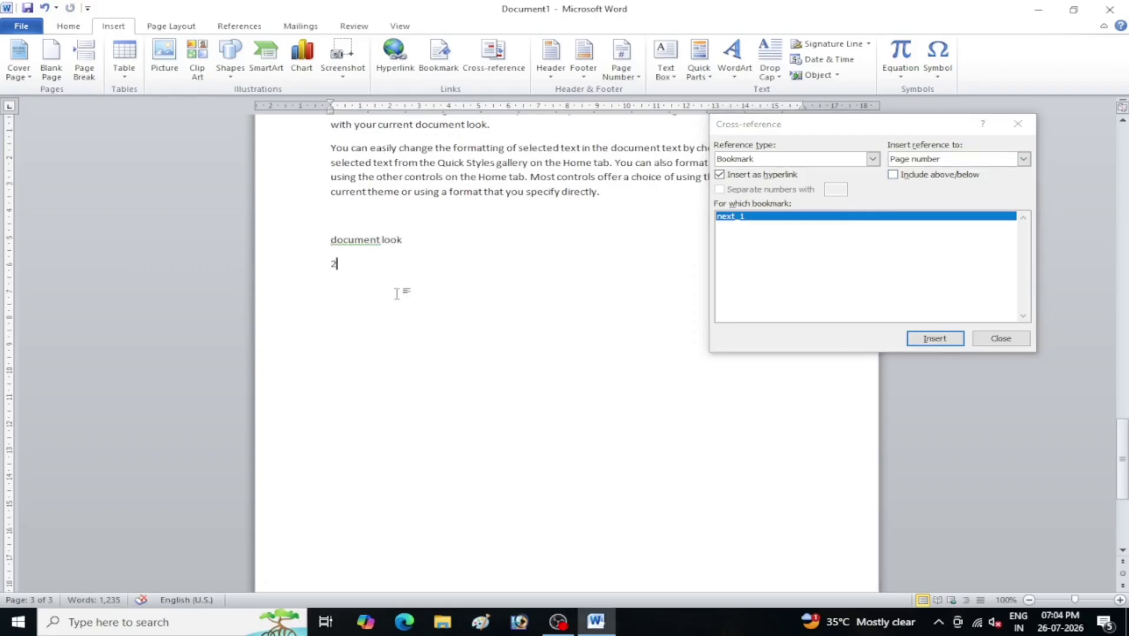
click(1017, 163)
click(962, 218)
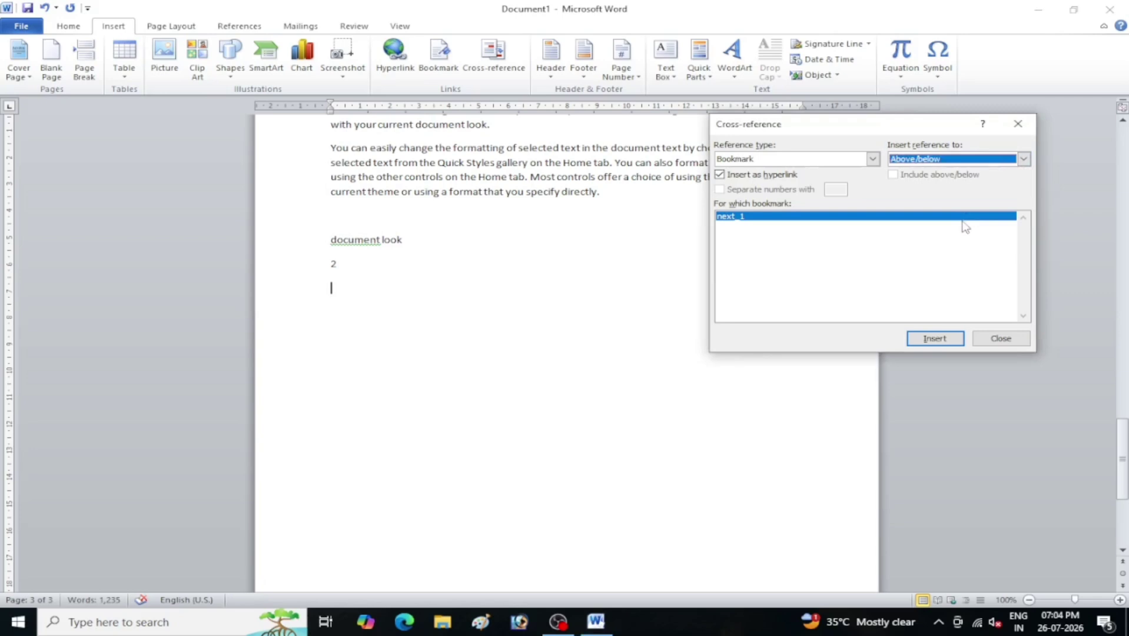
click(936, 338)
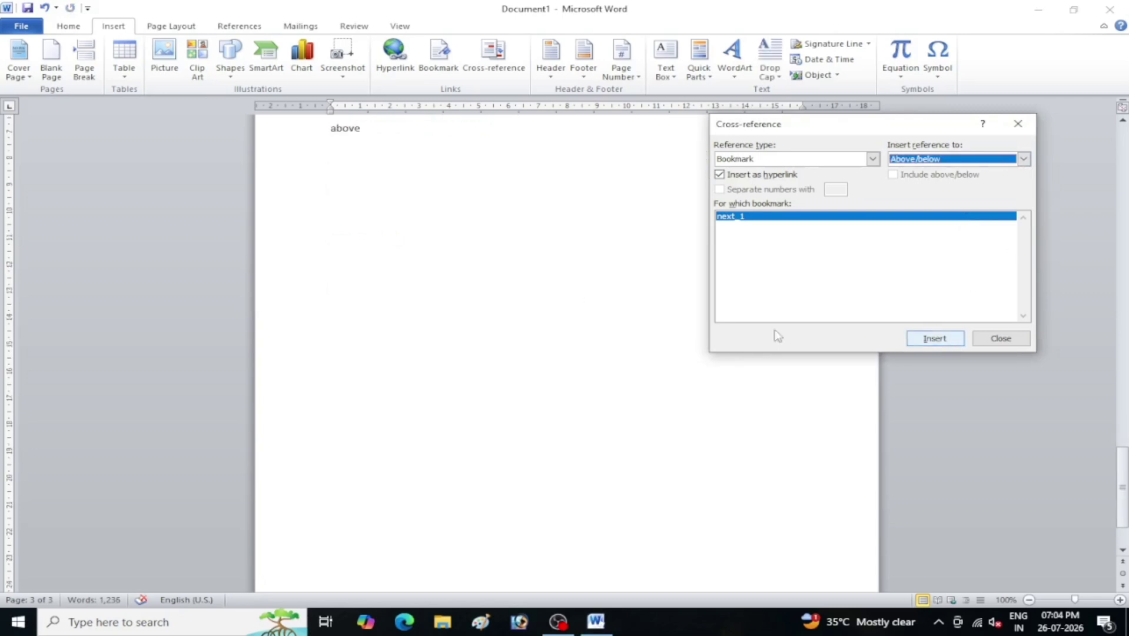
click(497, 168)
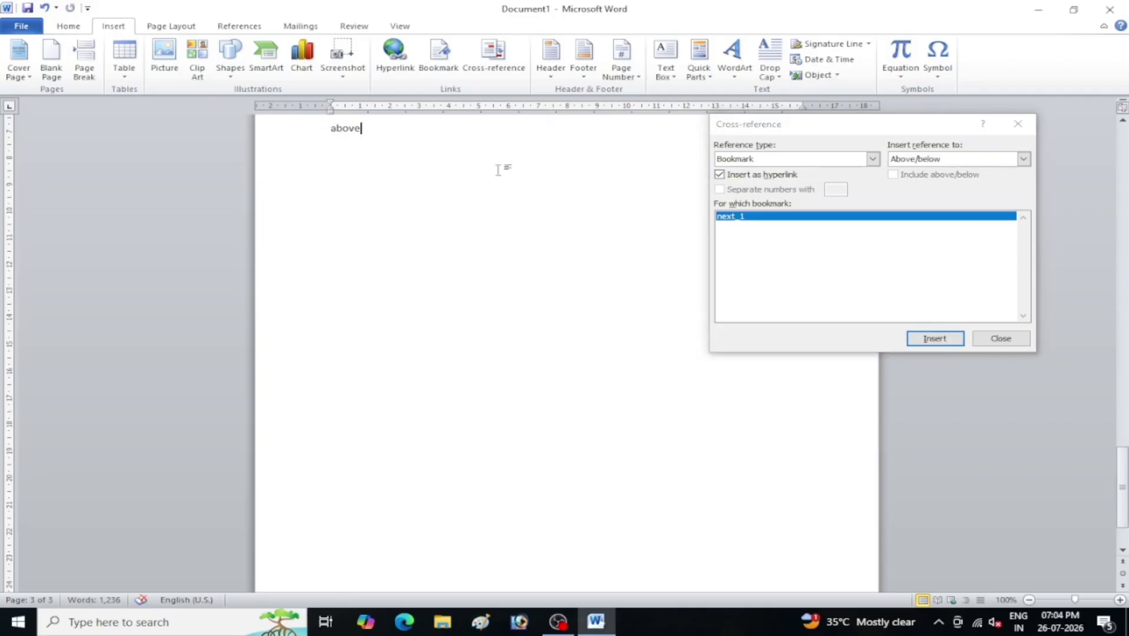
scroll(449, 234, up, 4)
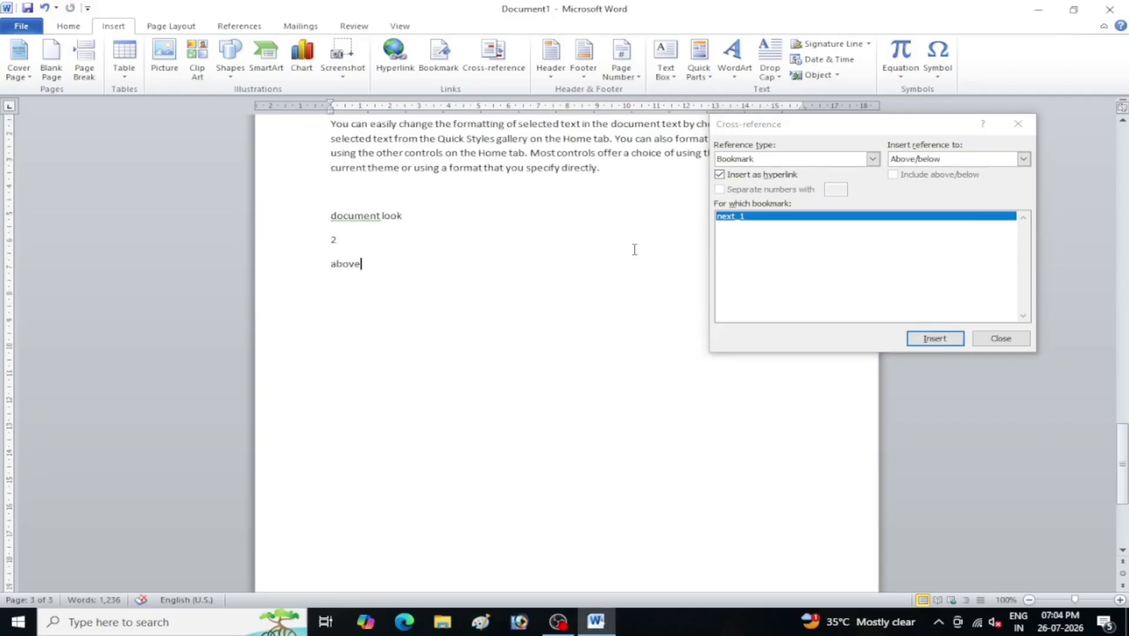
Try inserting a Paragraph number (no context) cross-reference to next_1 directly after "above", and remove it.
click(1023, 158)
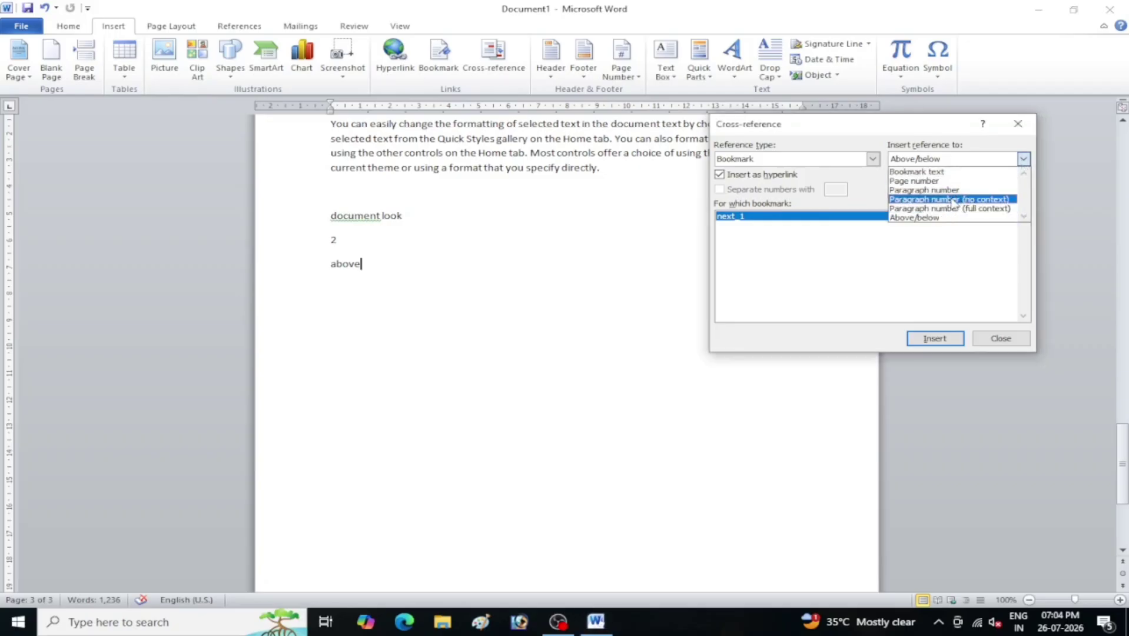
click(952, 200)
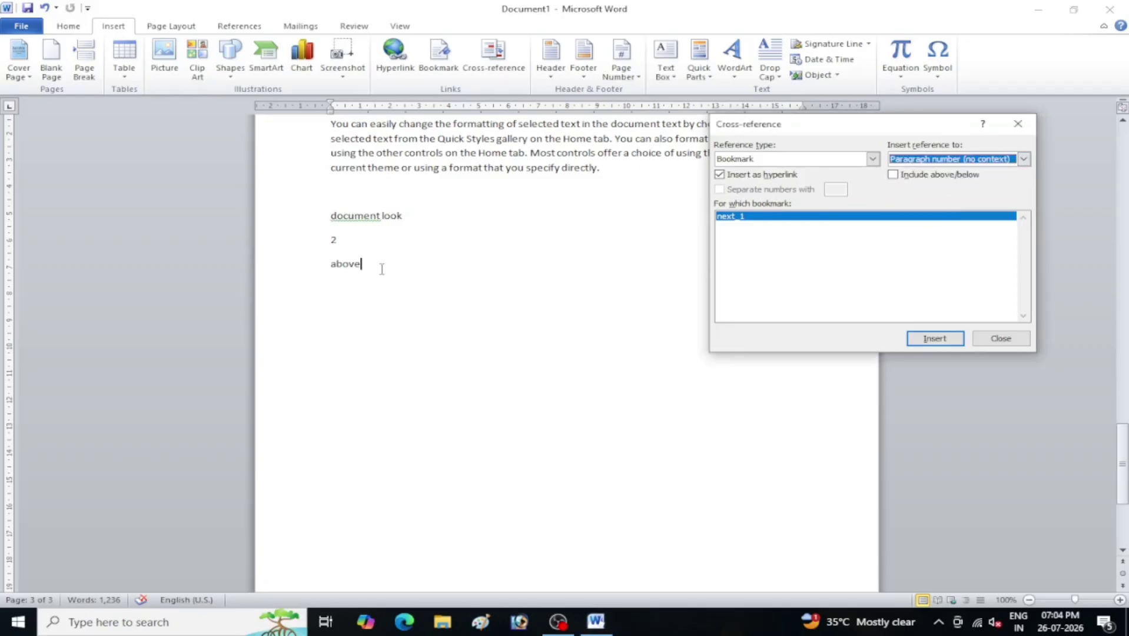
key(Return)
scroll(382, 268, down, 3)
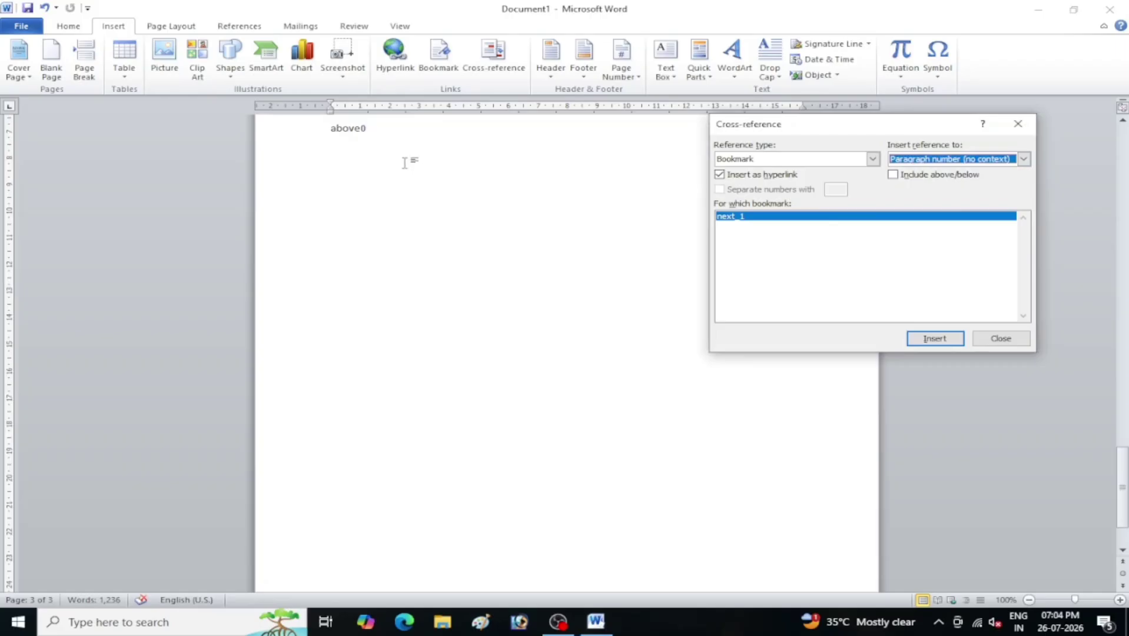
click(391, 129)
key(BackSpace)
key(BackSpace)
Try the Paragraph number (no context) cross-reference on a new line below "above", and delete it.
key(Return)
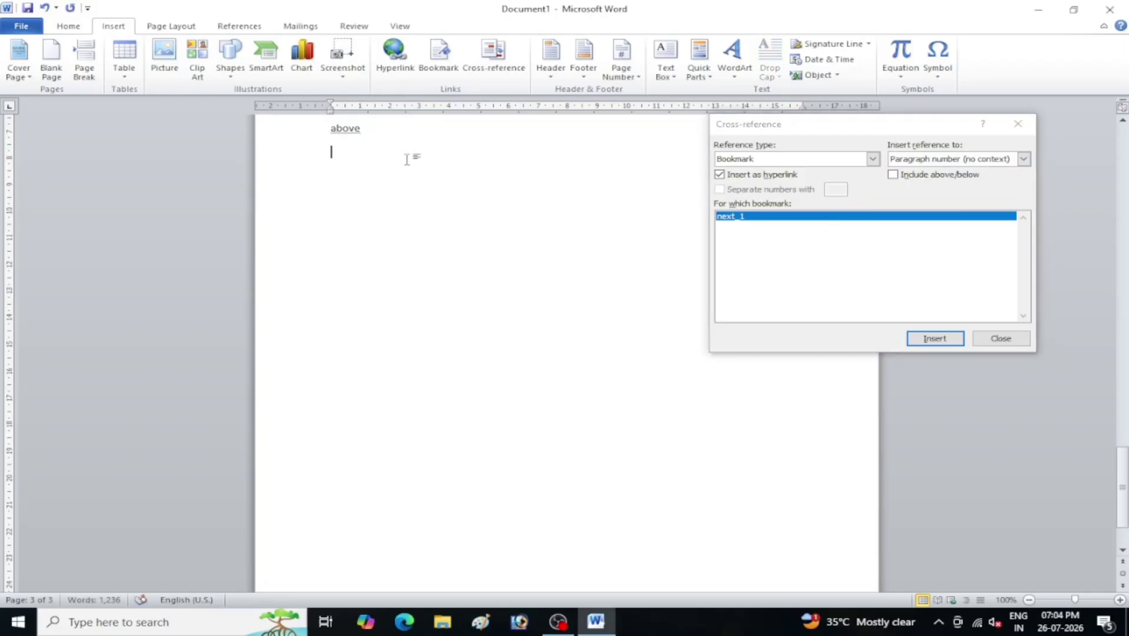
click(936, 339)
scroll(544, 254, up, 4)
click(360, 272)
key(BackSpace)
key(BackSpace)
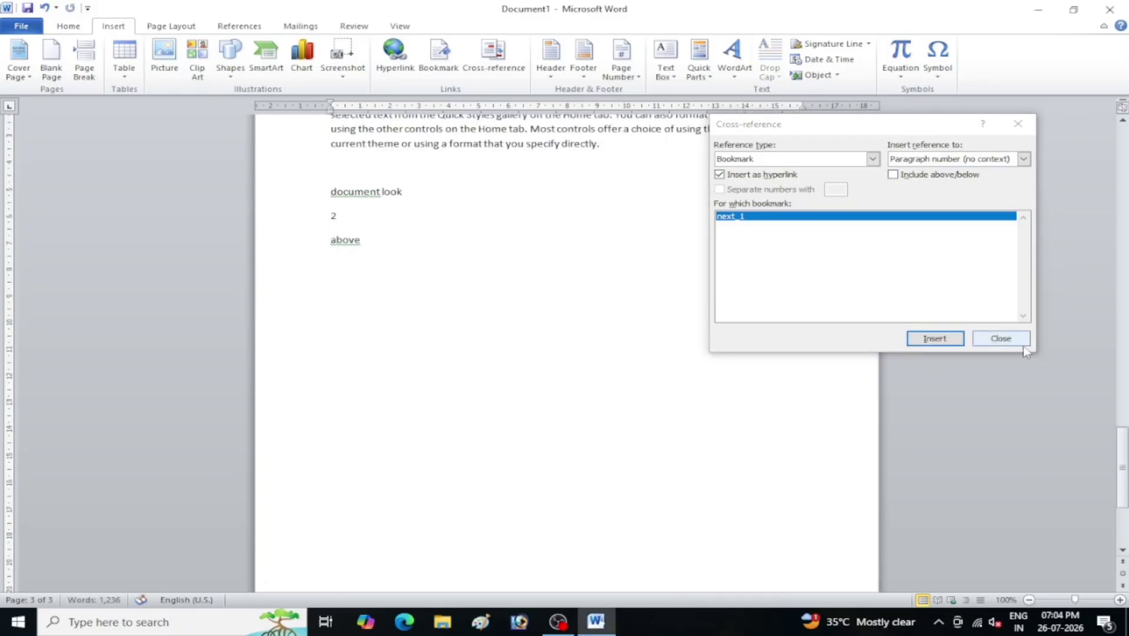
Close the Cross-reference dialog and follow the "document look" cross-reference to its bookmark on the earlier page.
click(1025, 350)
click(1002, 342)
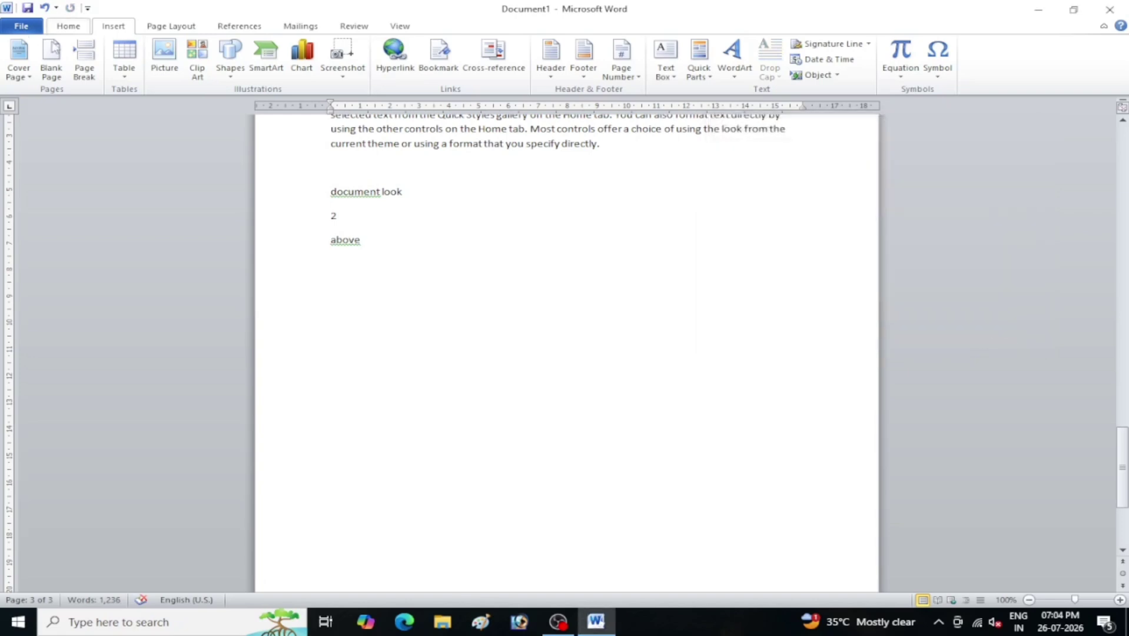
scroll(358, 267, up, 2)
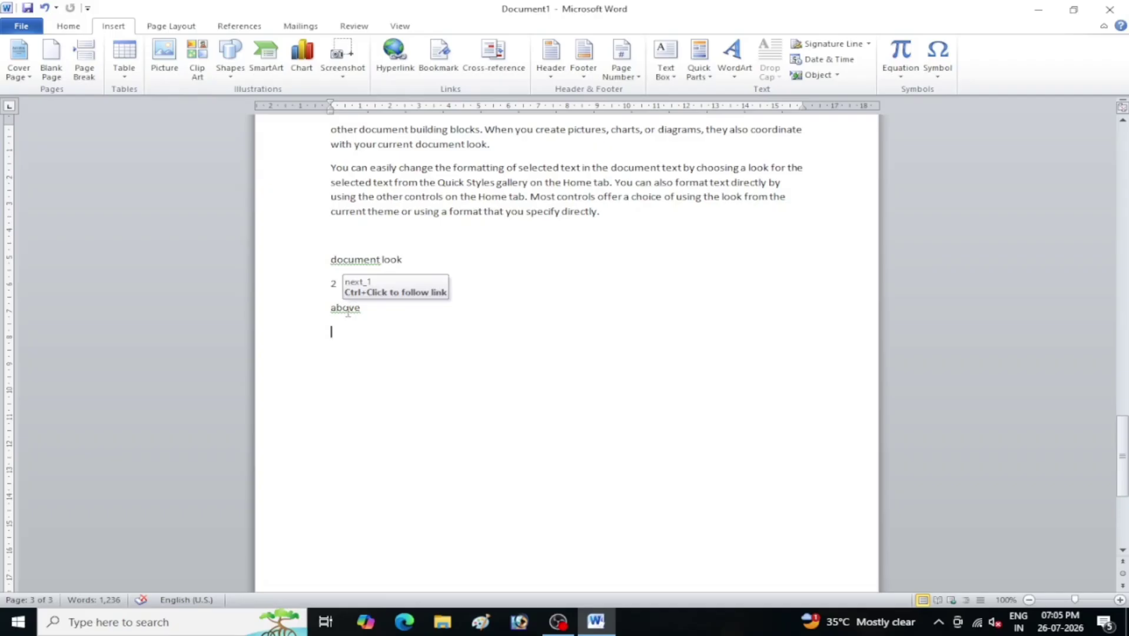
ctrl+click(357, 262)
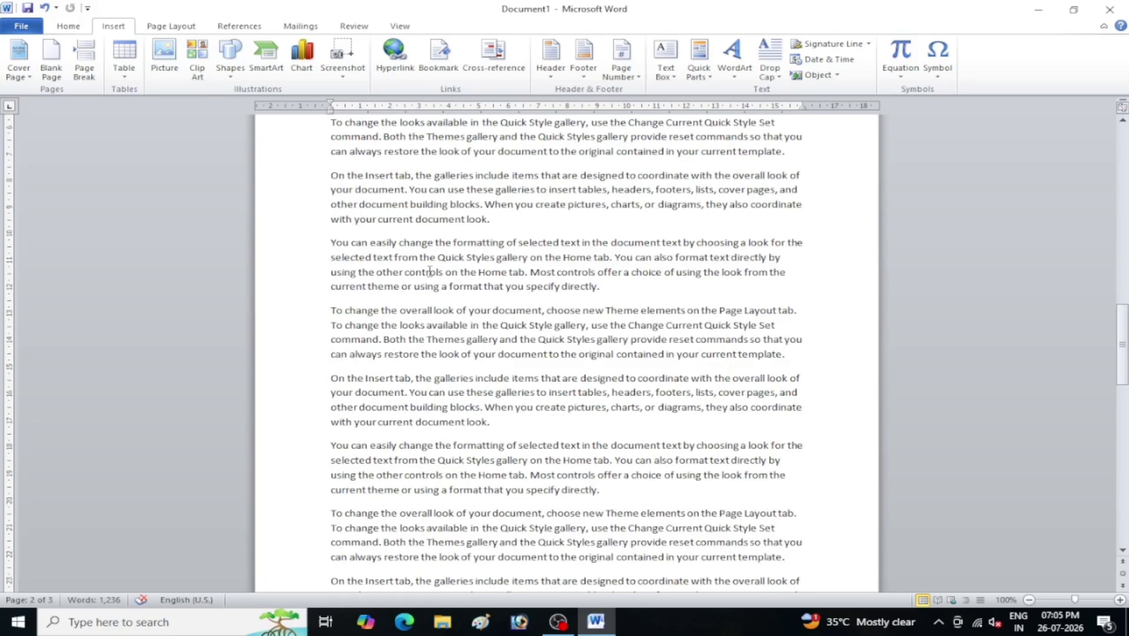
scroll(448, 220, down, 14)
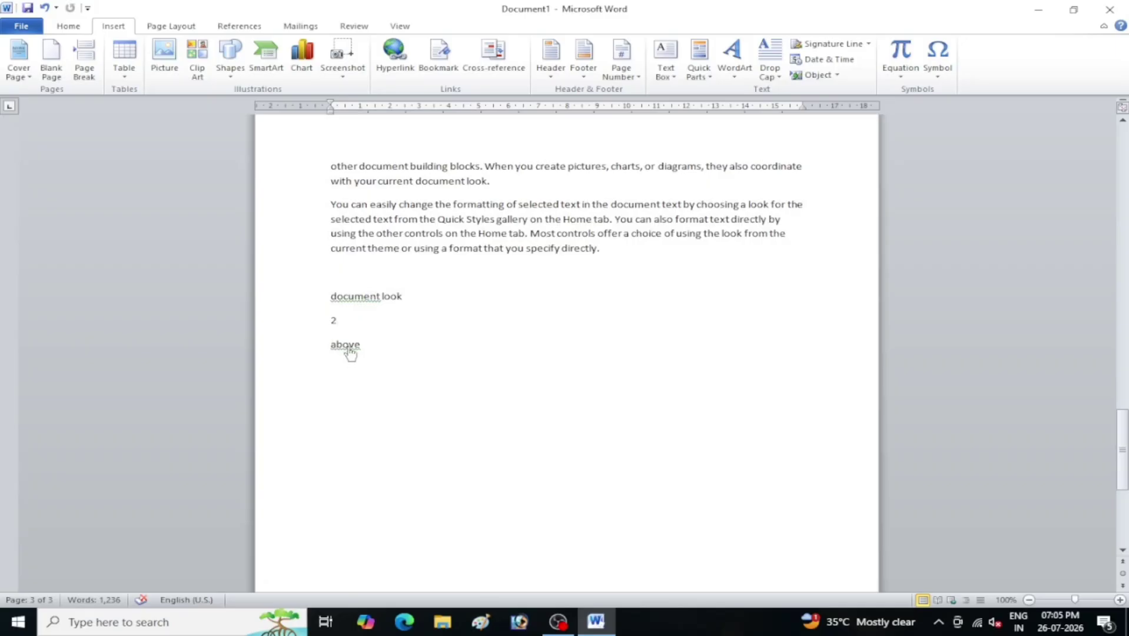
scroll(348, 350, up, 10)
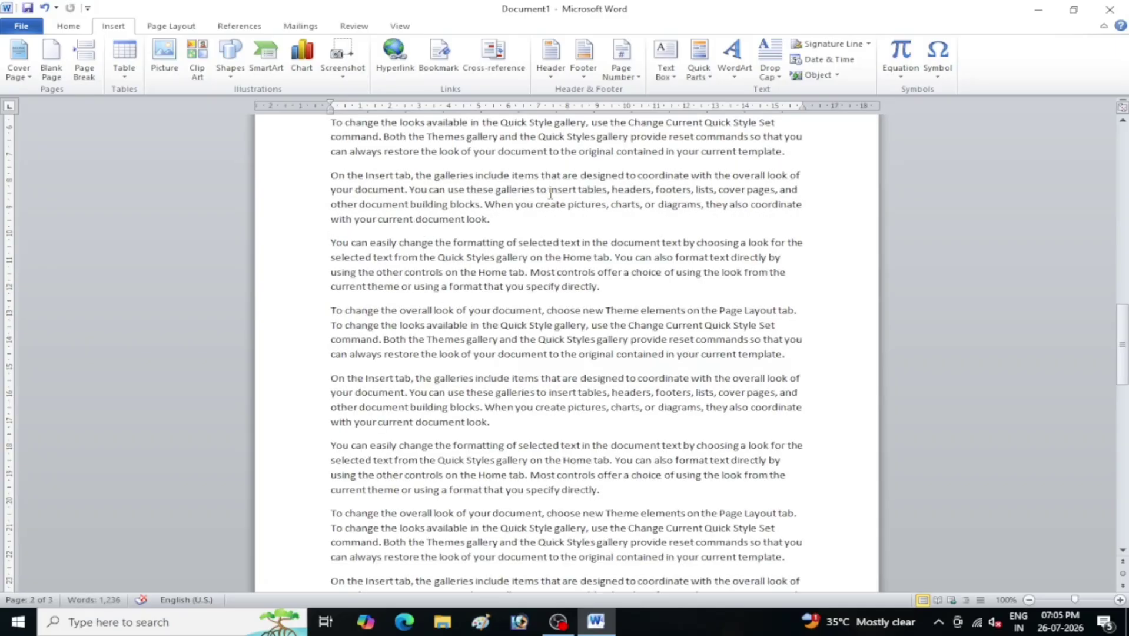
Examine the upper and lower margin areas of the first pages where a header and footer would go.
scroll(456, 217, up, 10)
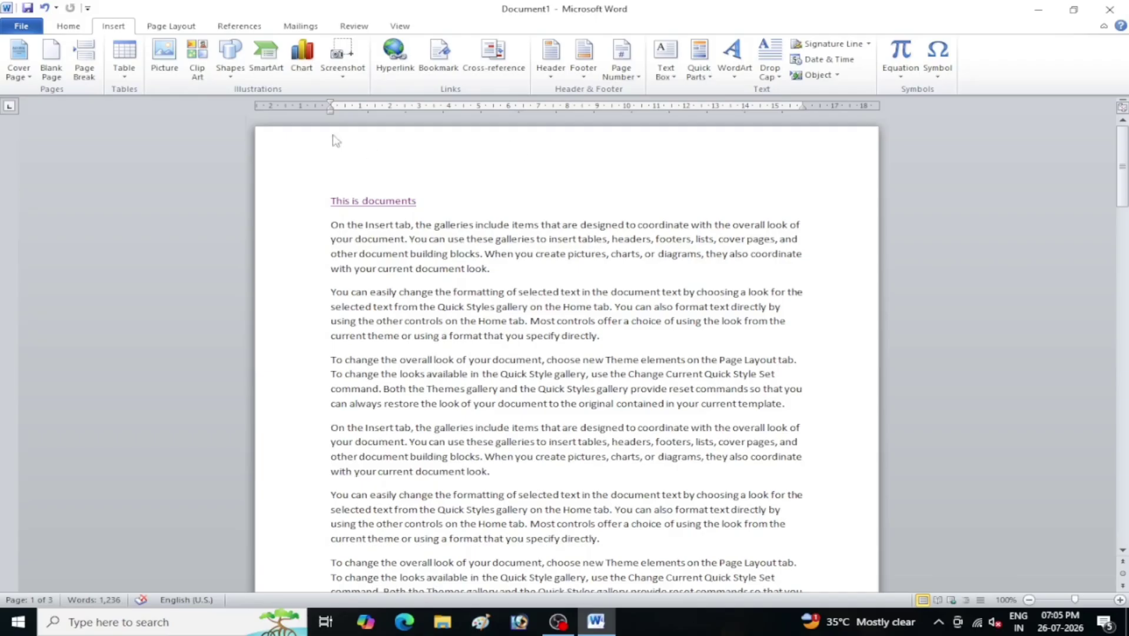
drag(612, 278, 348, 167)
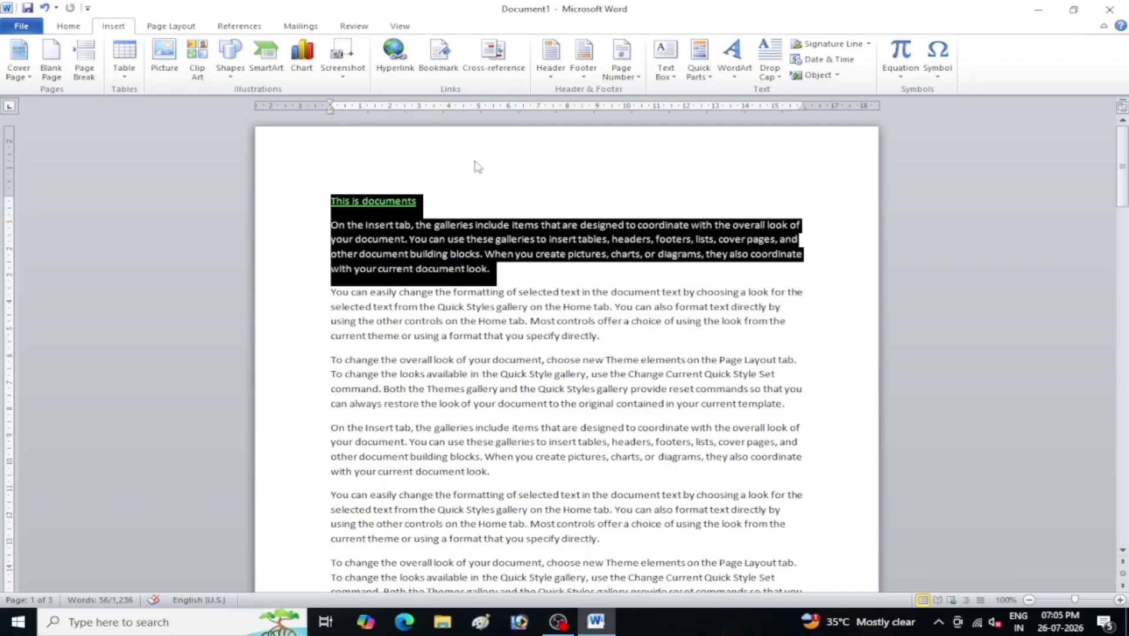
click(516, 274)
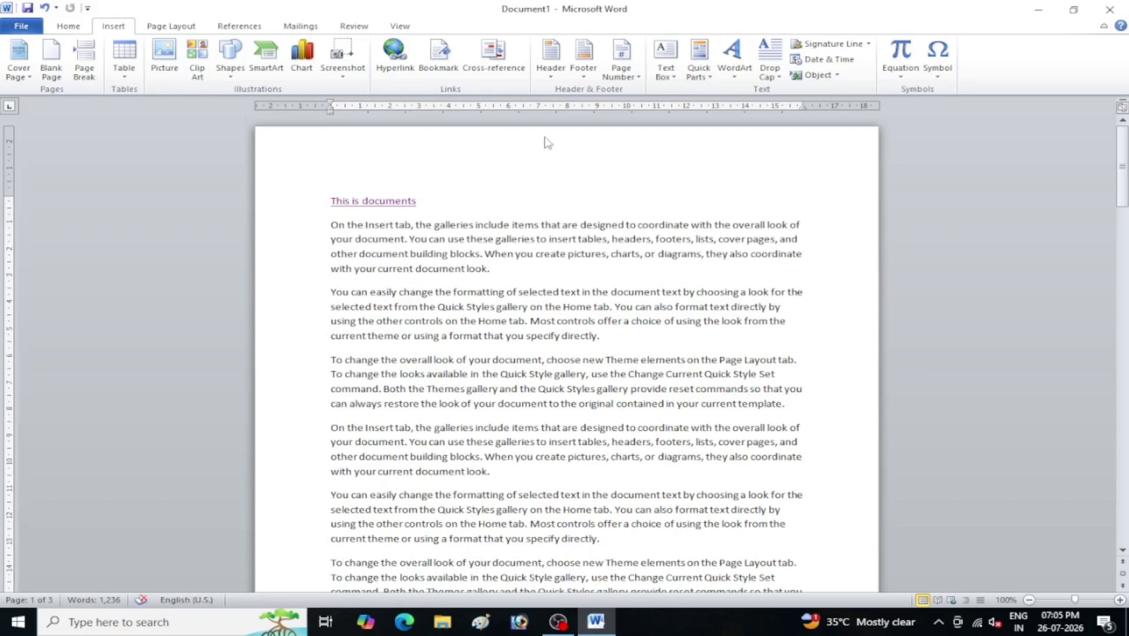
scroll(556, 170, down, 15)
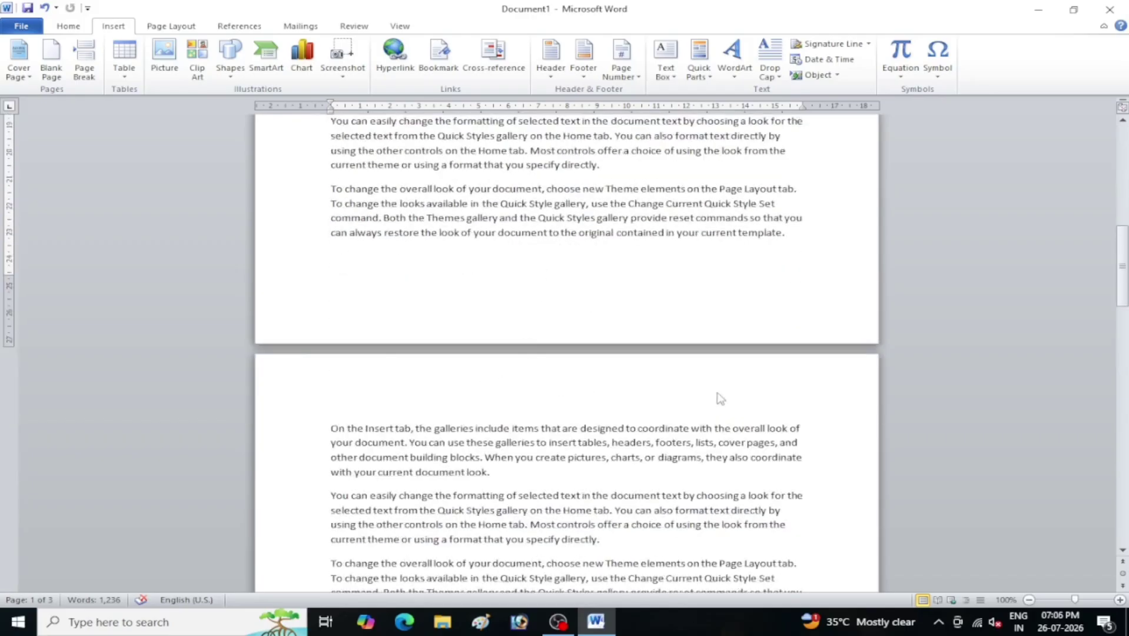
double_click(596, 347)
scroll(589, 306, up, 8)
scroll(576, 262, down, 7)
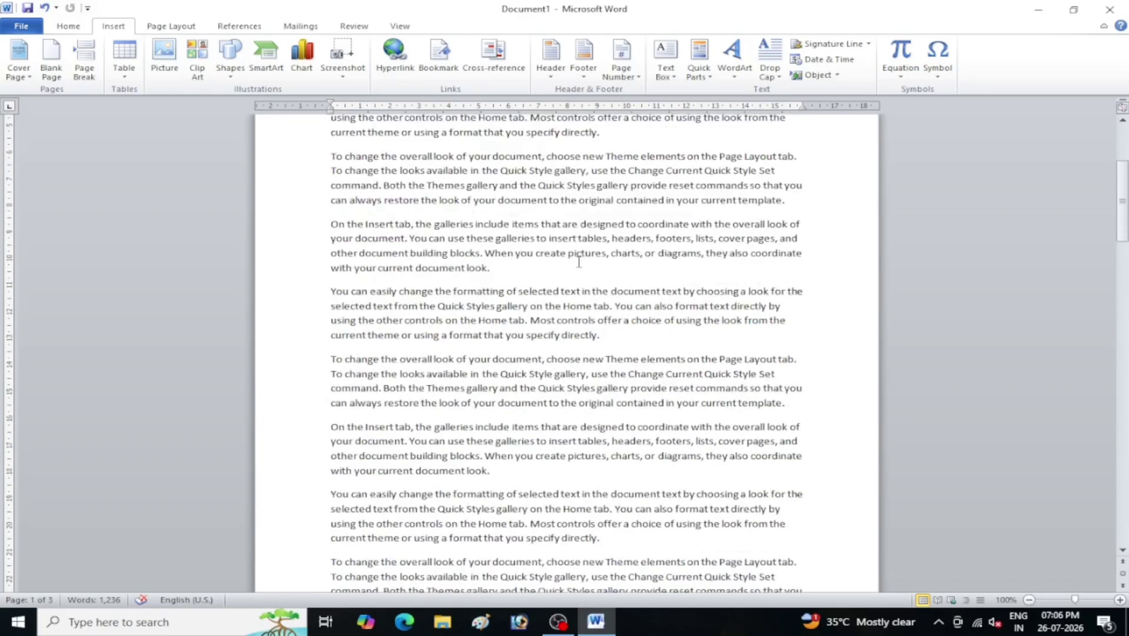
scroll(510, 372, down, 2)
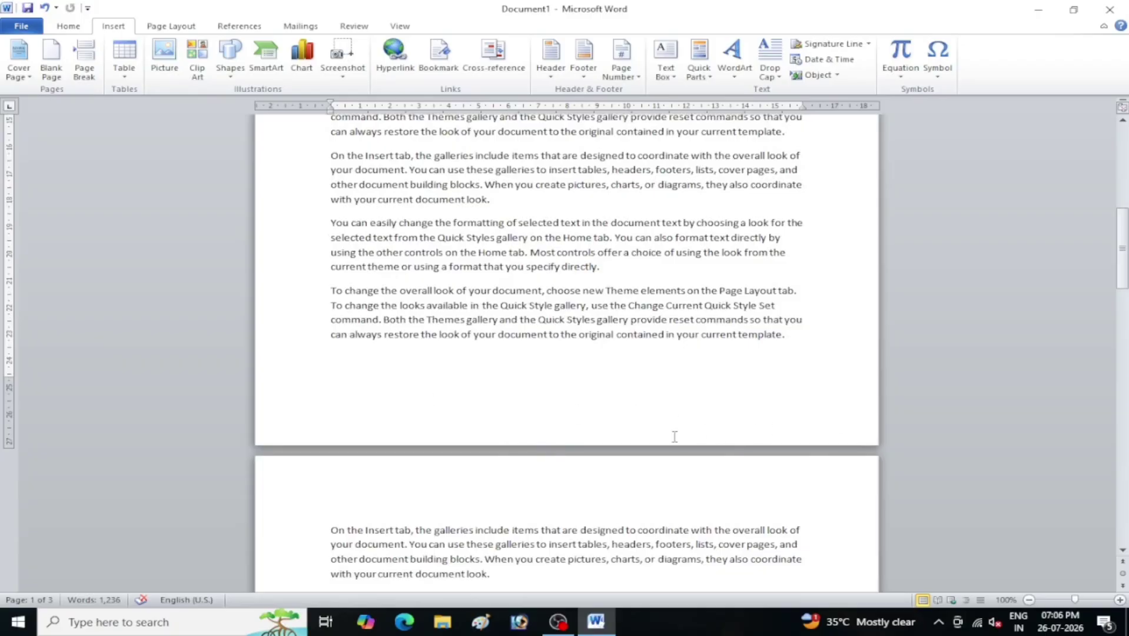
scroll(668, 435, up, 7)
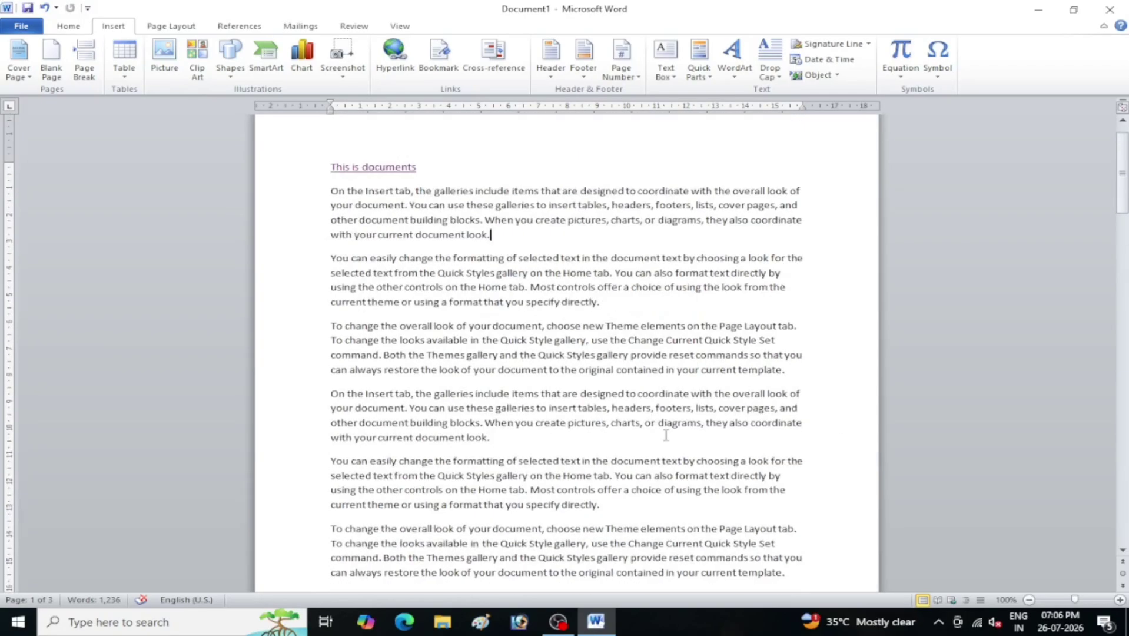
Insert a Blank style header with the text "Jaygurudev computer education center".
click(552, 65)
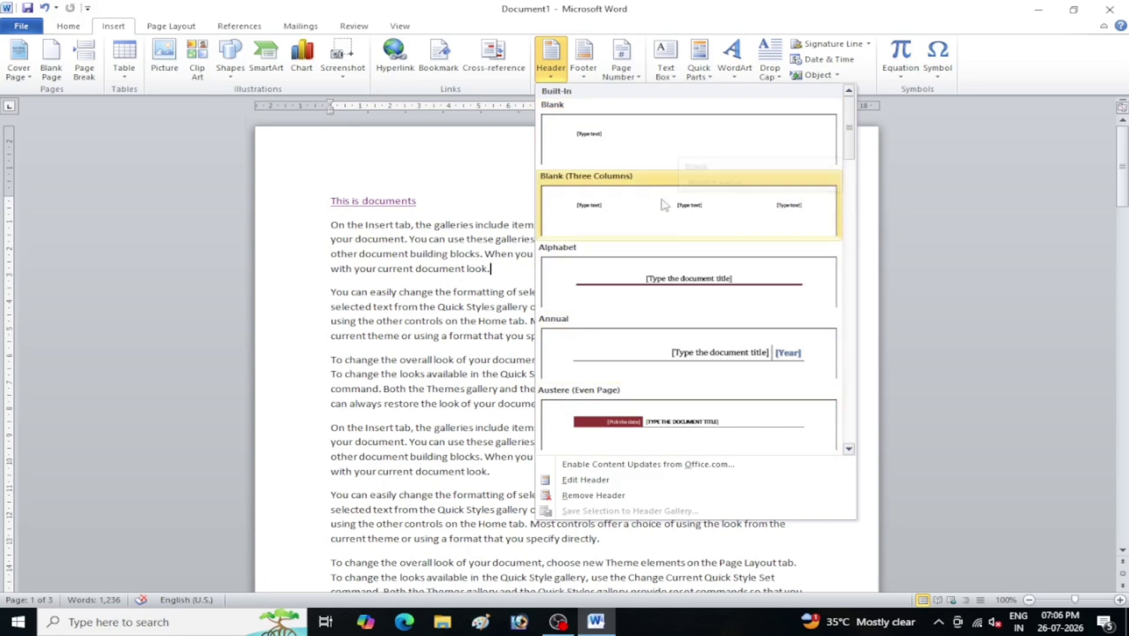
click(650, 162)
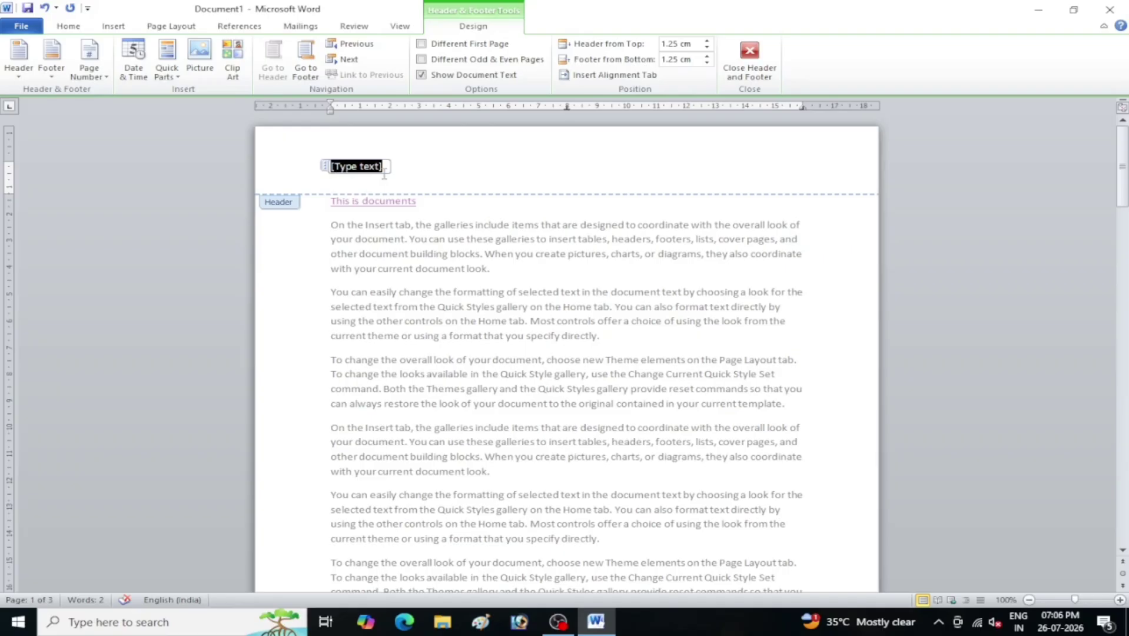
text(Ja)
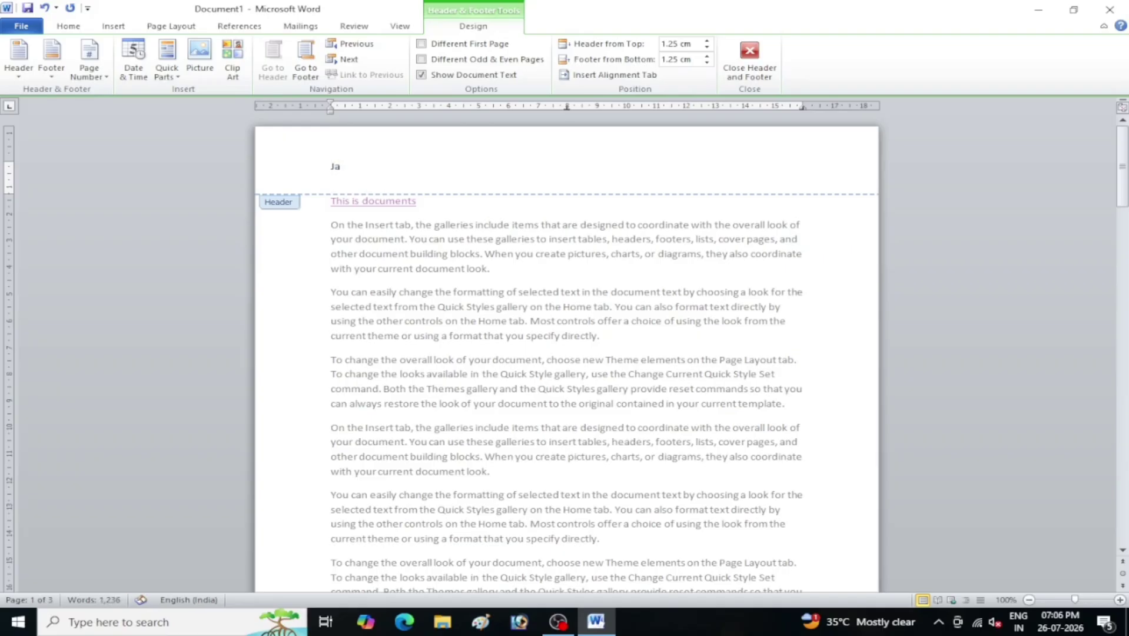
text(ygurudev computer education)
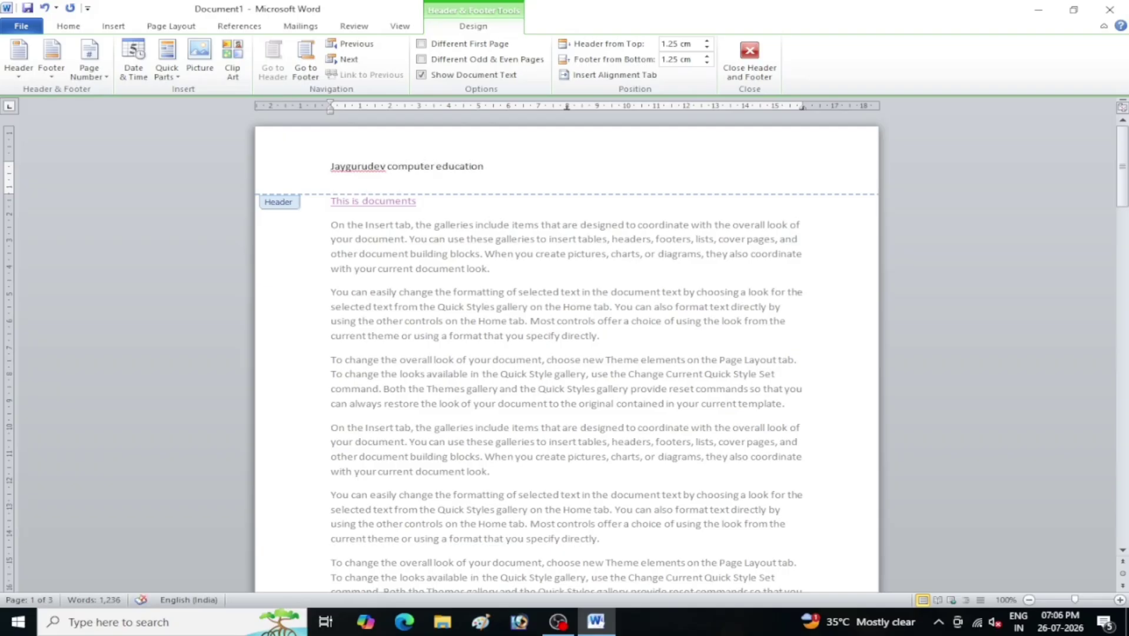
text(ter)
Format the header text in red at 22 pt and return to the document body.
drag(524, 167, 322, 159)
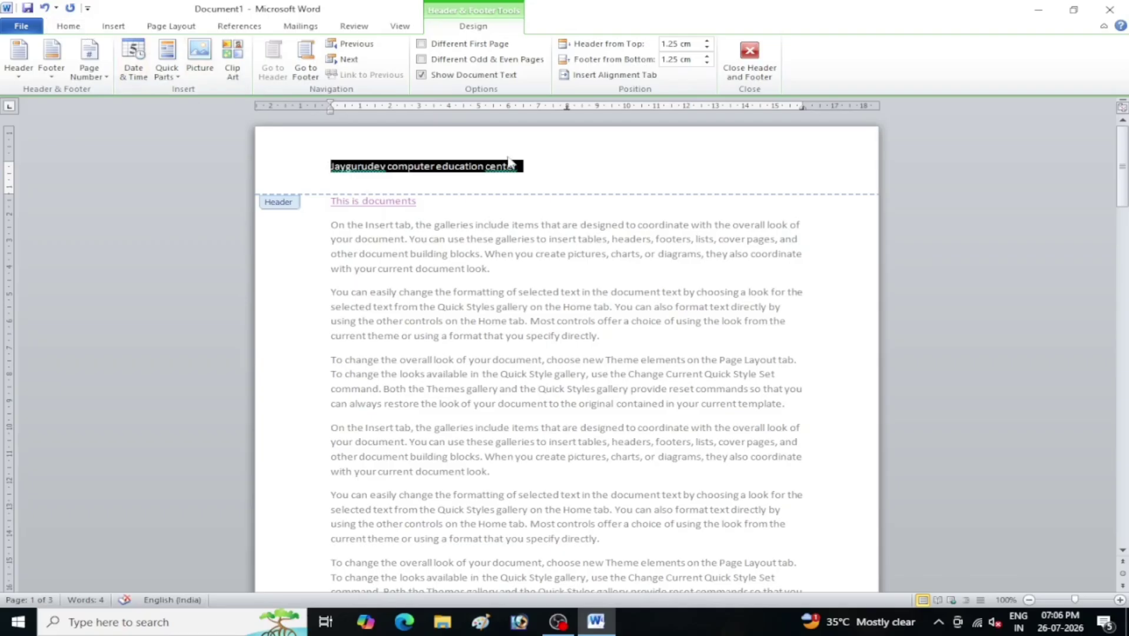
click(68, 26)
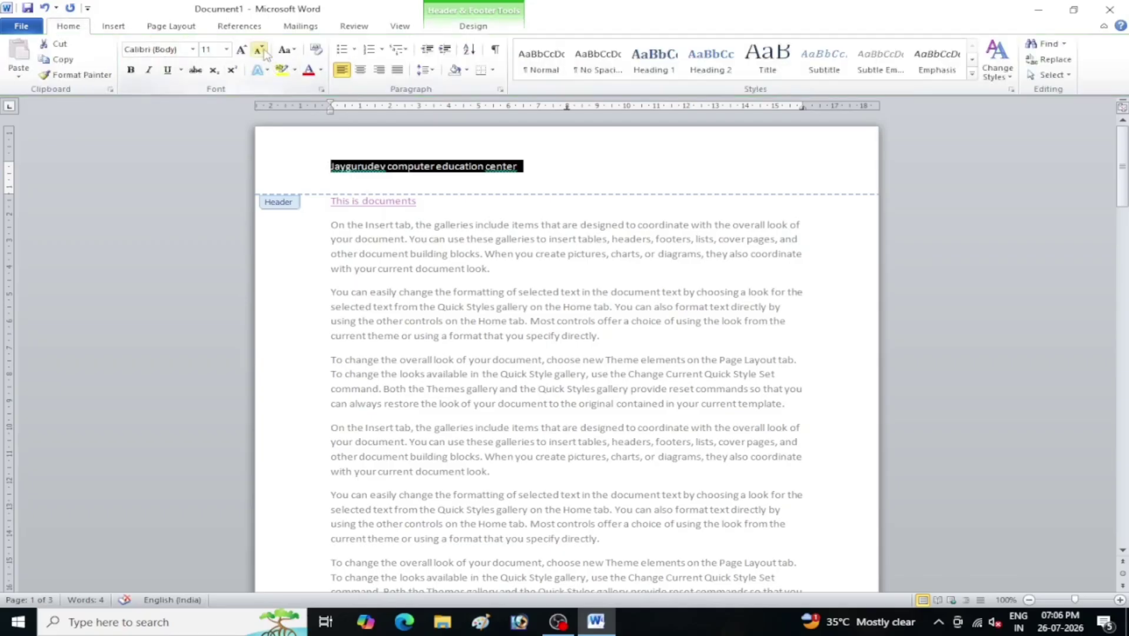
click(242, 50)
click(241, 50)
click(241, 50)
click(241, 50)
click(241, 50)
click(241, 50)
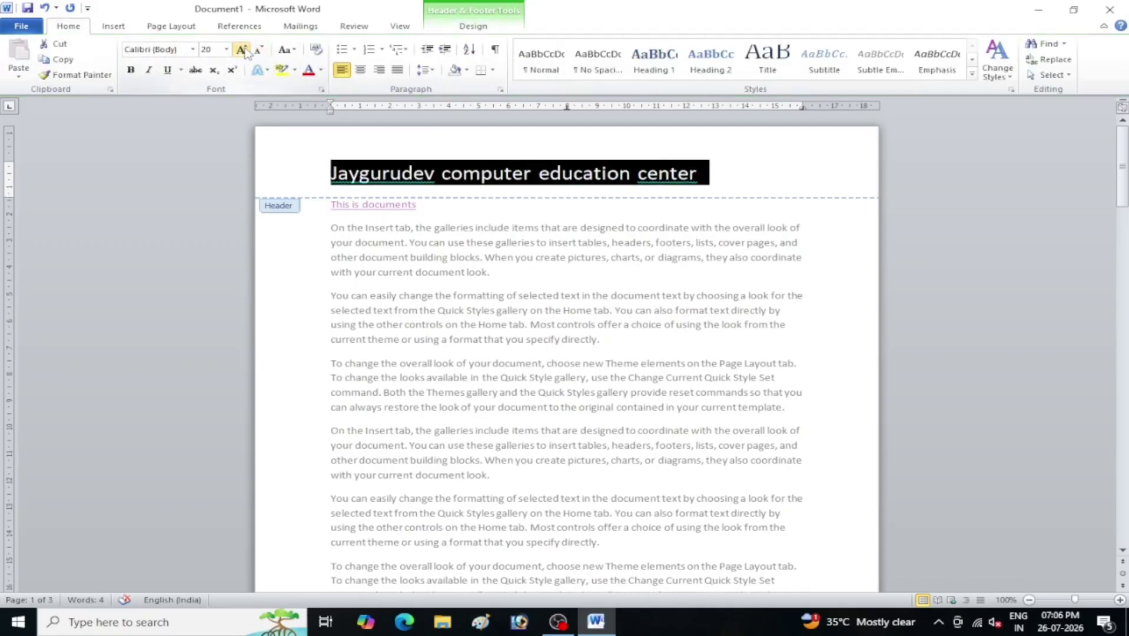
click(310, 70)
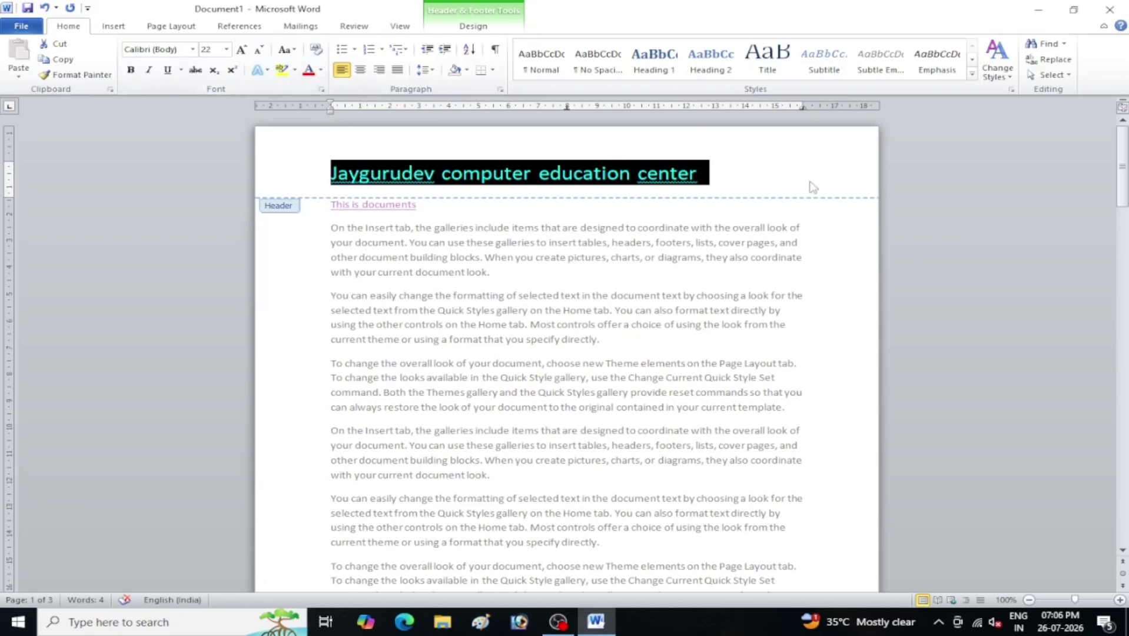
click(734, 181)
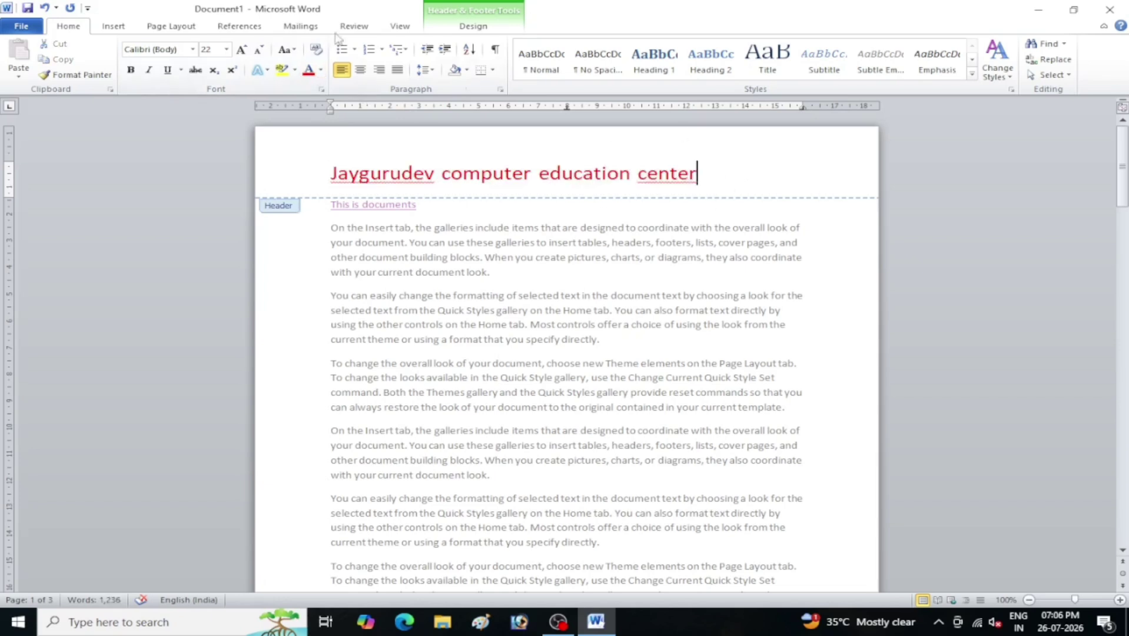
click(470, 26)
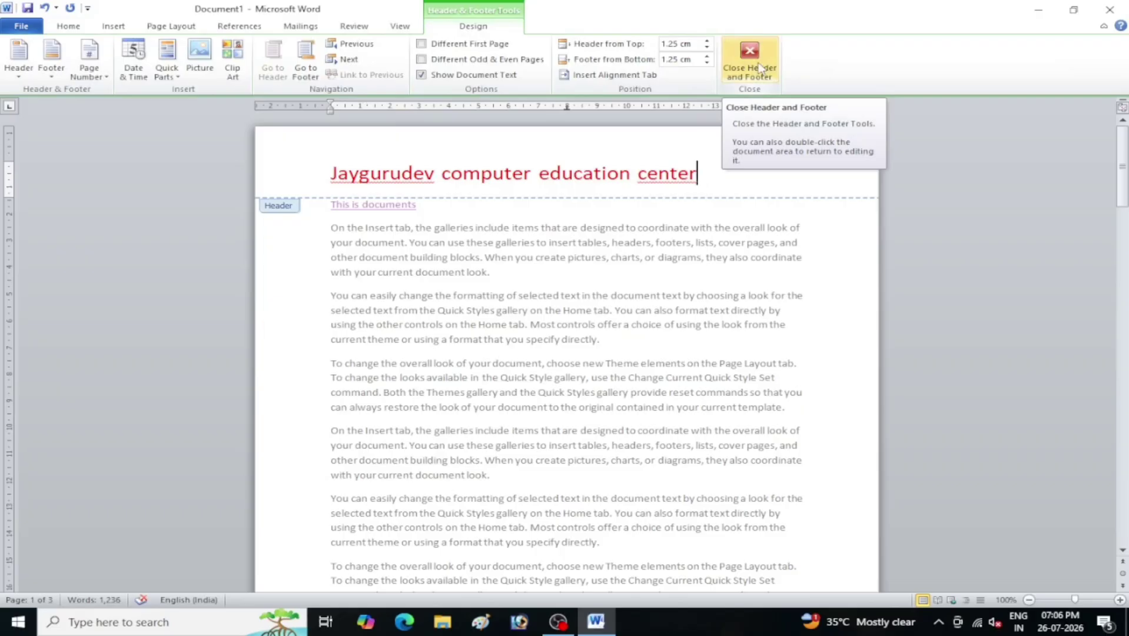
click(750, 59)
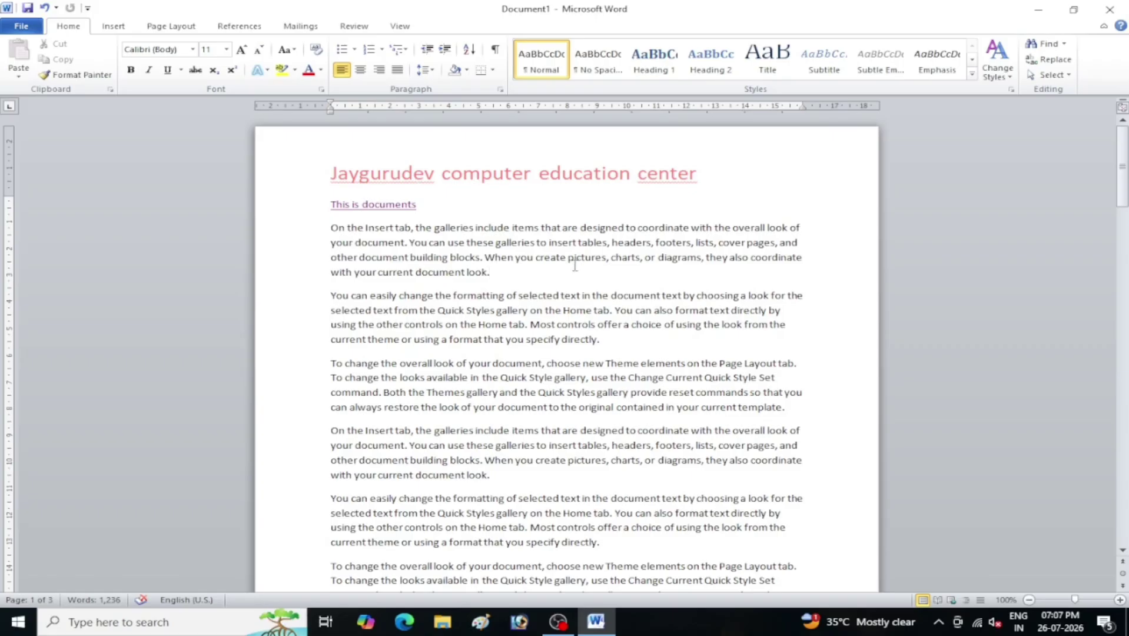
Insert the Alphabet style footer and replace its placeholder text with "Computer fundamental".
scroll(580, 266, down, 20)
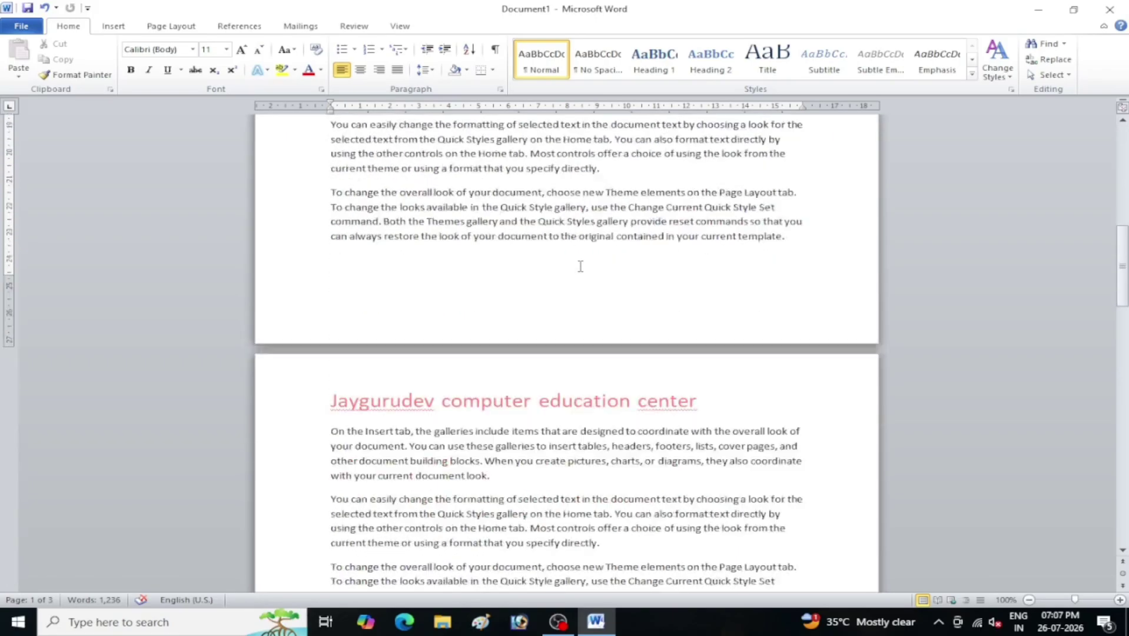
scroll(580, 266, down, 12)
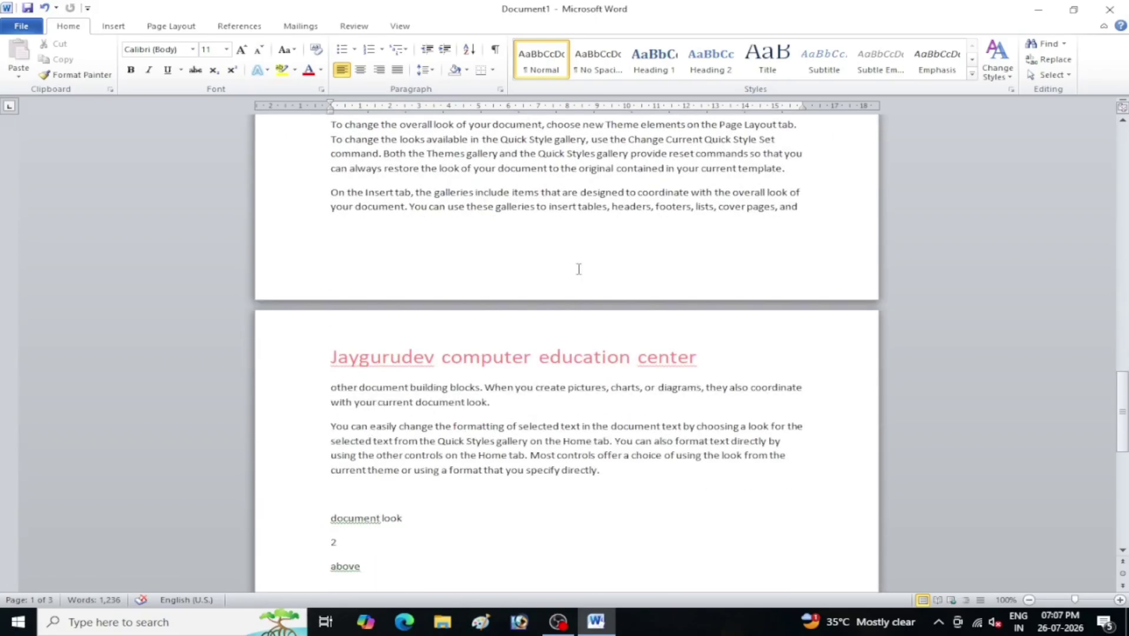
scroll(643, 390, up, 5)
scroll(643, 390, up, 20)
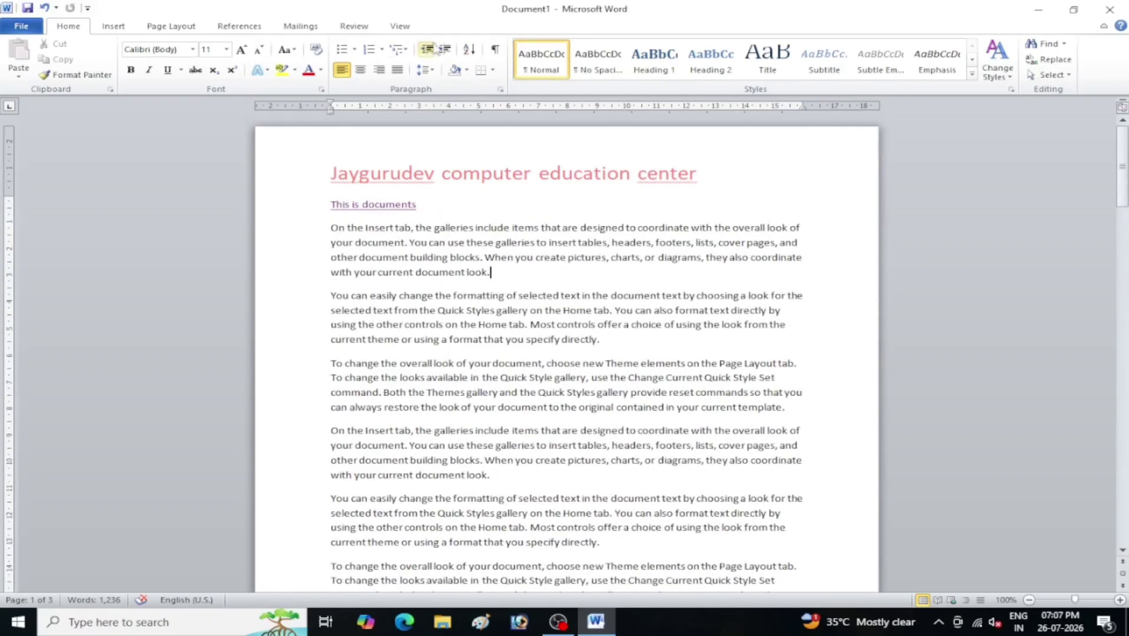
click(126, 26)
click(583, 73)
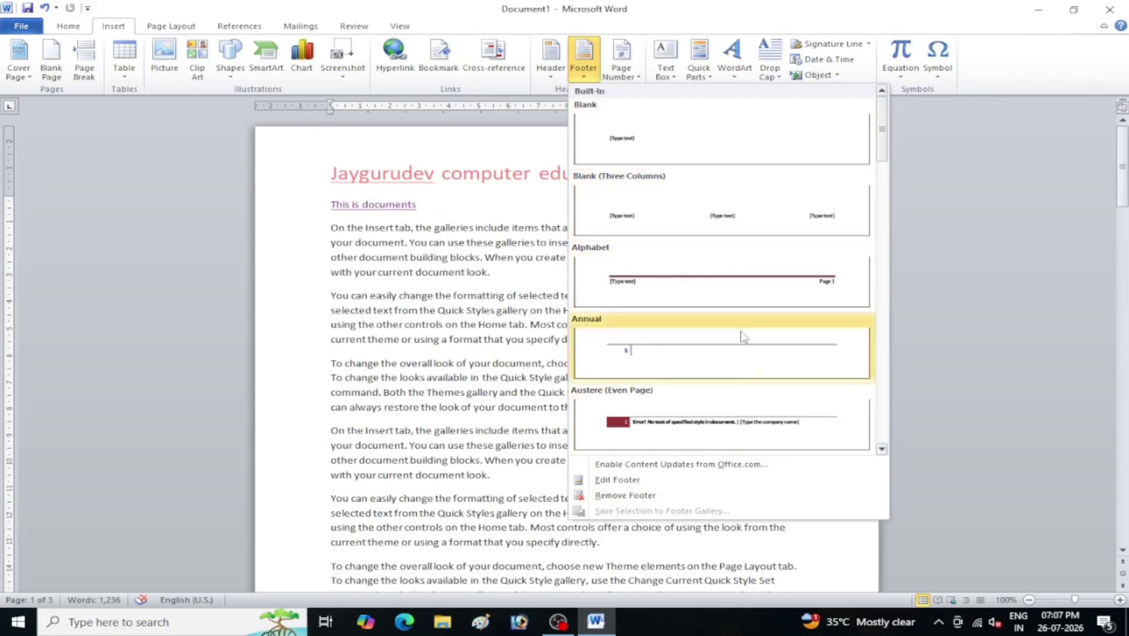
click(686, 282)
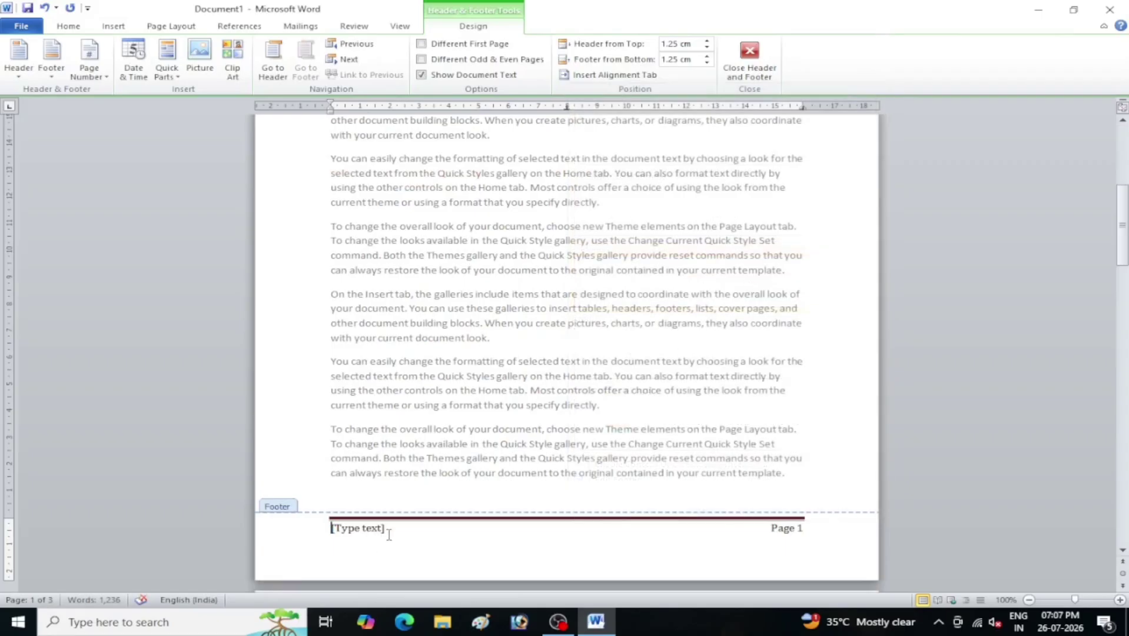
click(363, 532)
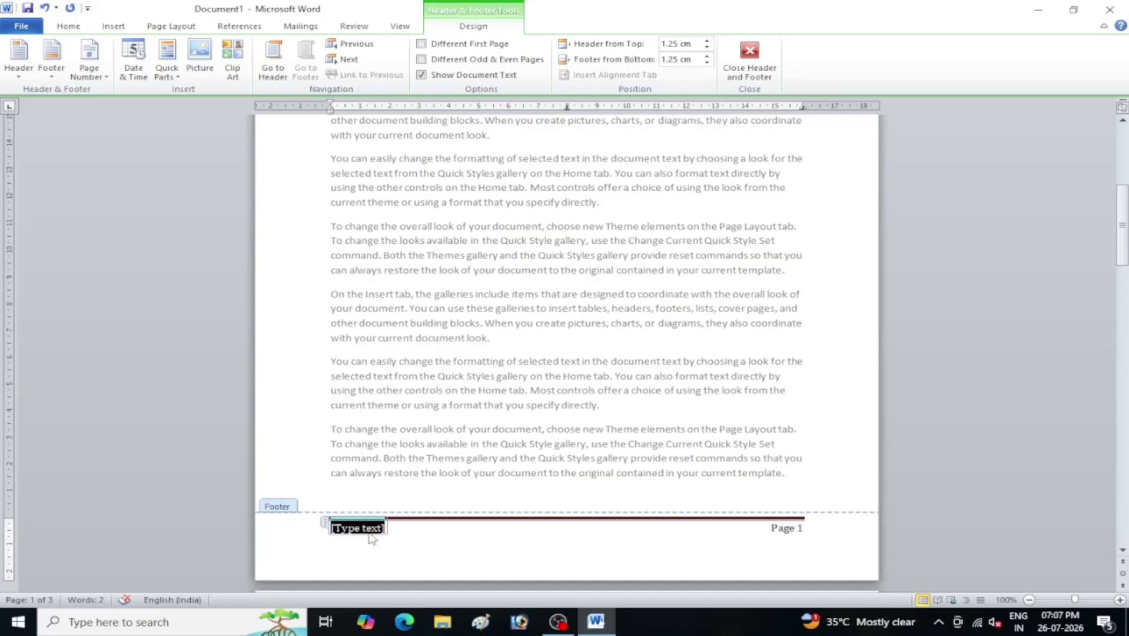
text(d)
text(o)
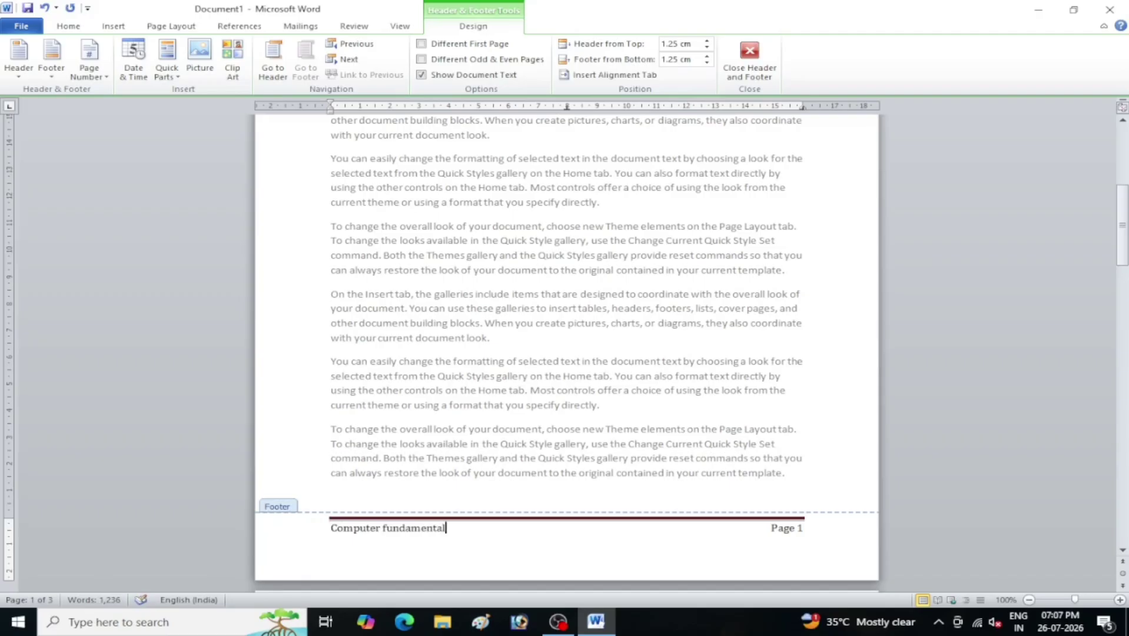
Close footer editing and check the header and footer on all three pages of the document.
click(750, 59)
scroll(507, 447, down, 3)
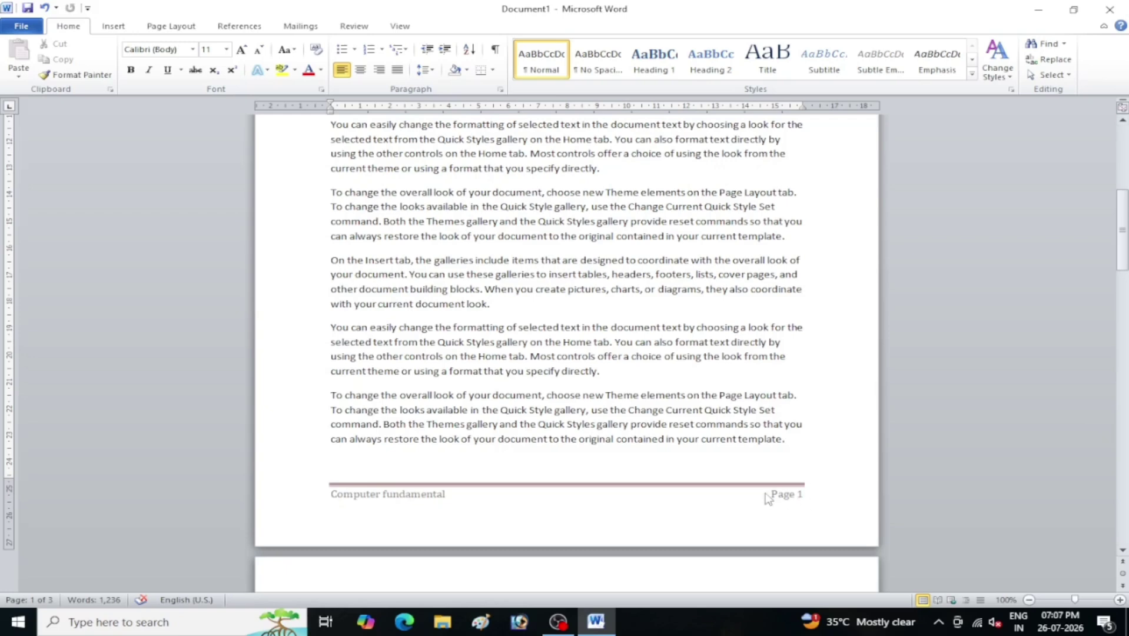
scroll(765, 489, down, 20)
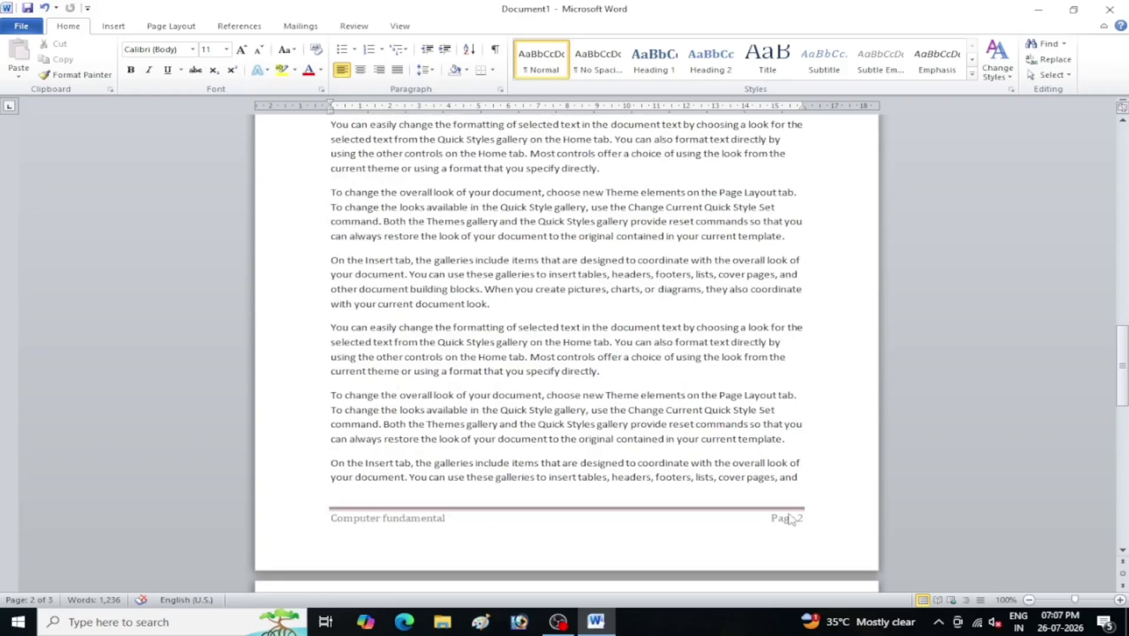
scroll(783, 488, down, 20)
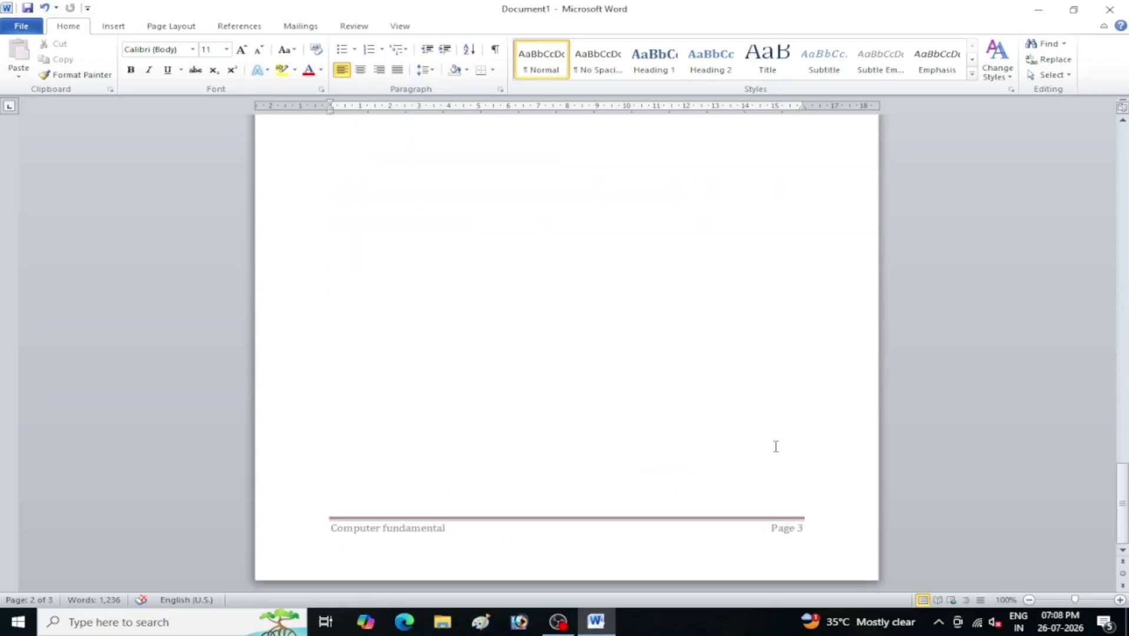
scroll(767, 520, up, 20)
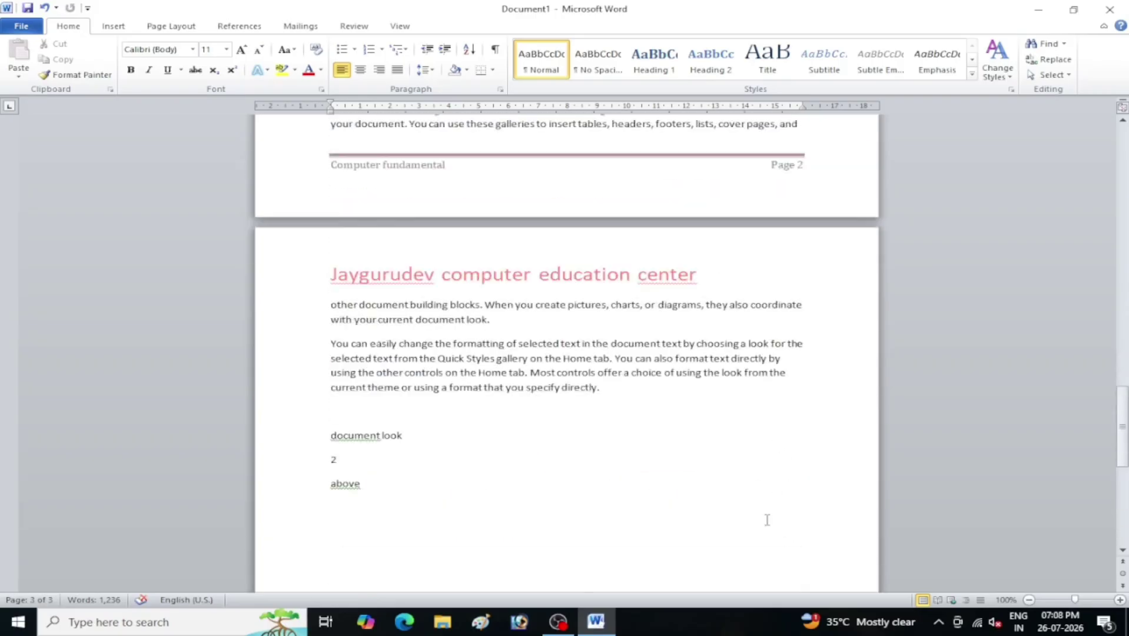
scroll(766, 520, up, 6)
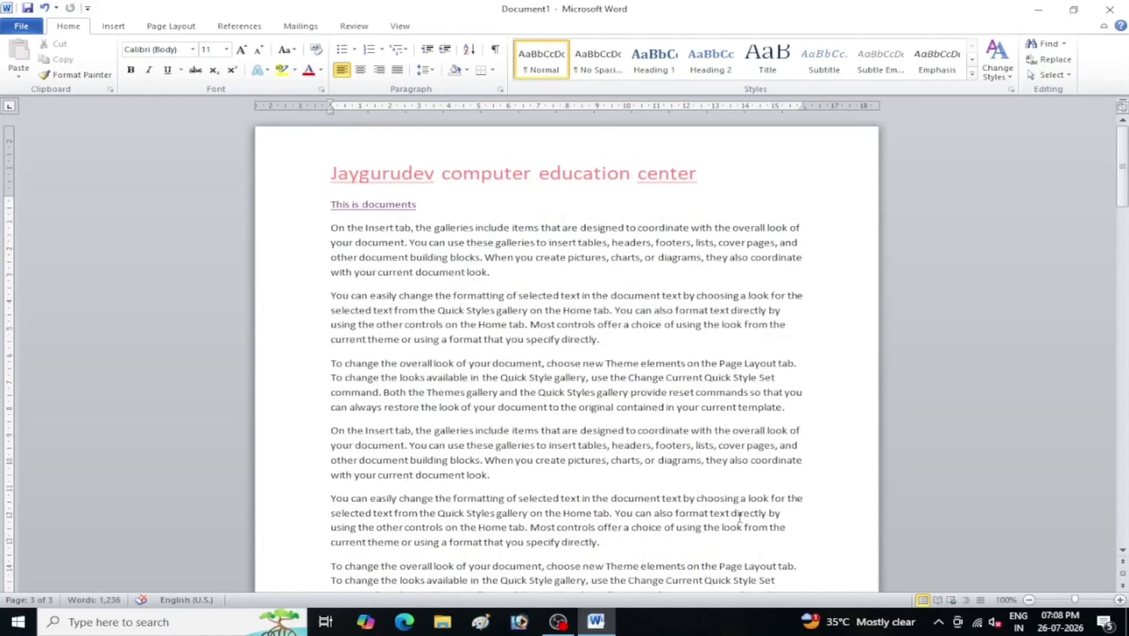
Insert a Plain Number 2 page number at the top of the pages, return to the body and check it.
click(113, 26)
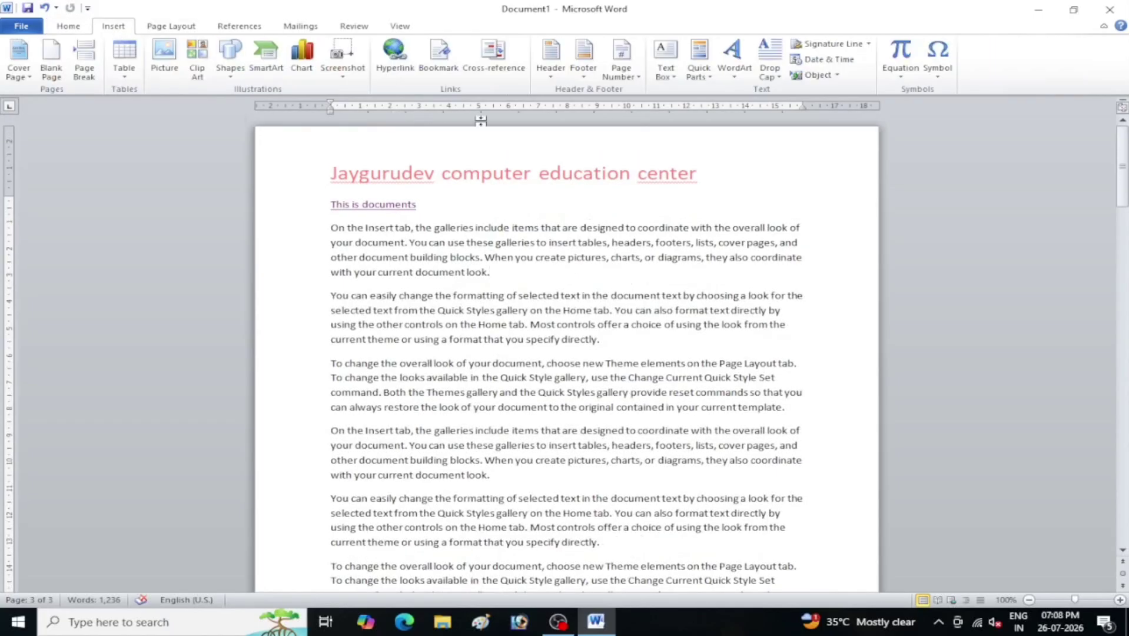
click(625, 73)
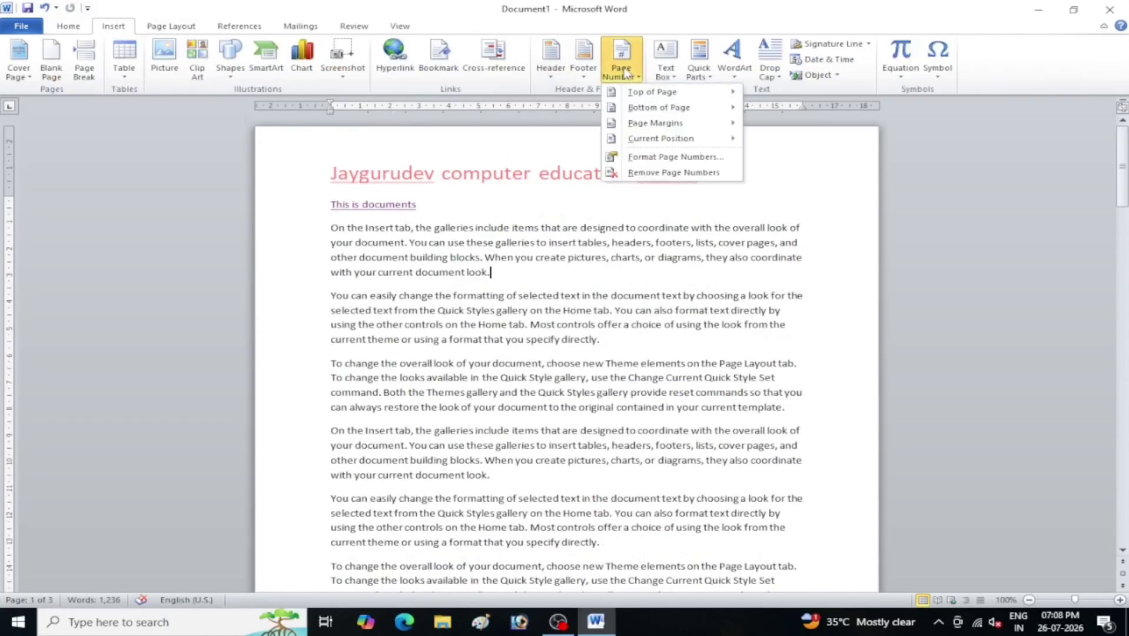
mouse_move(643, 94)
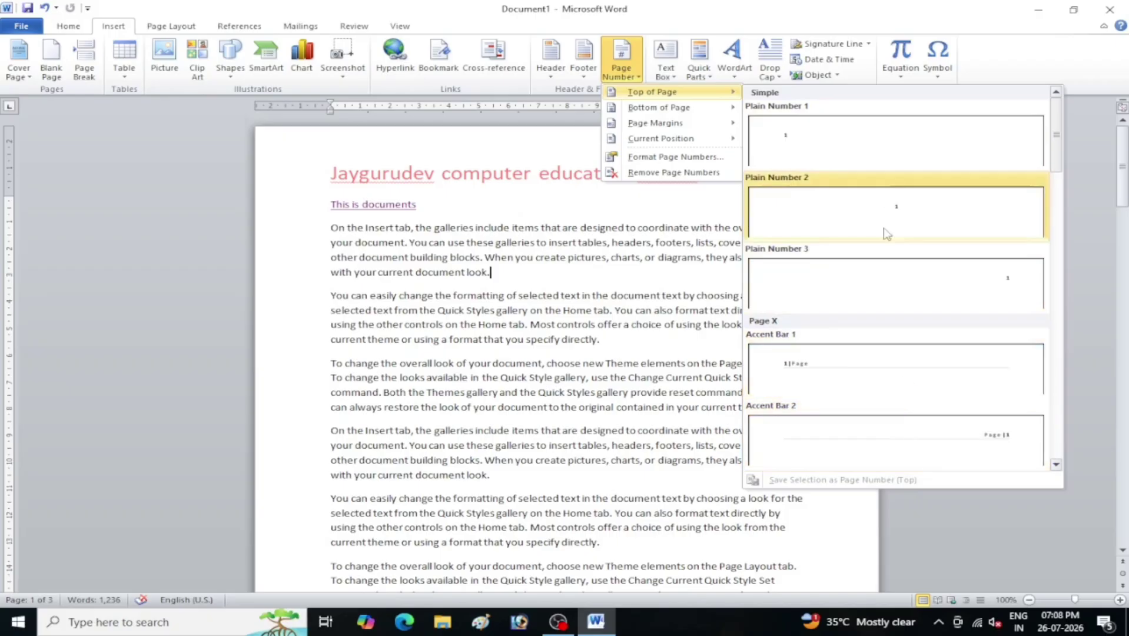
click(903, 241)
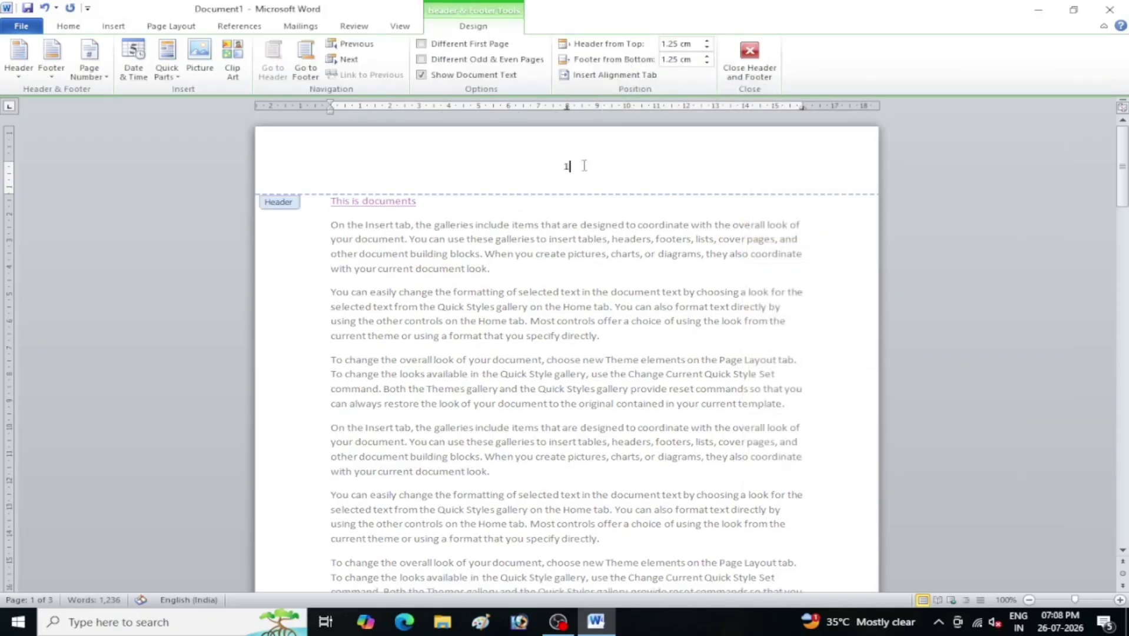
click(749, 59)
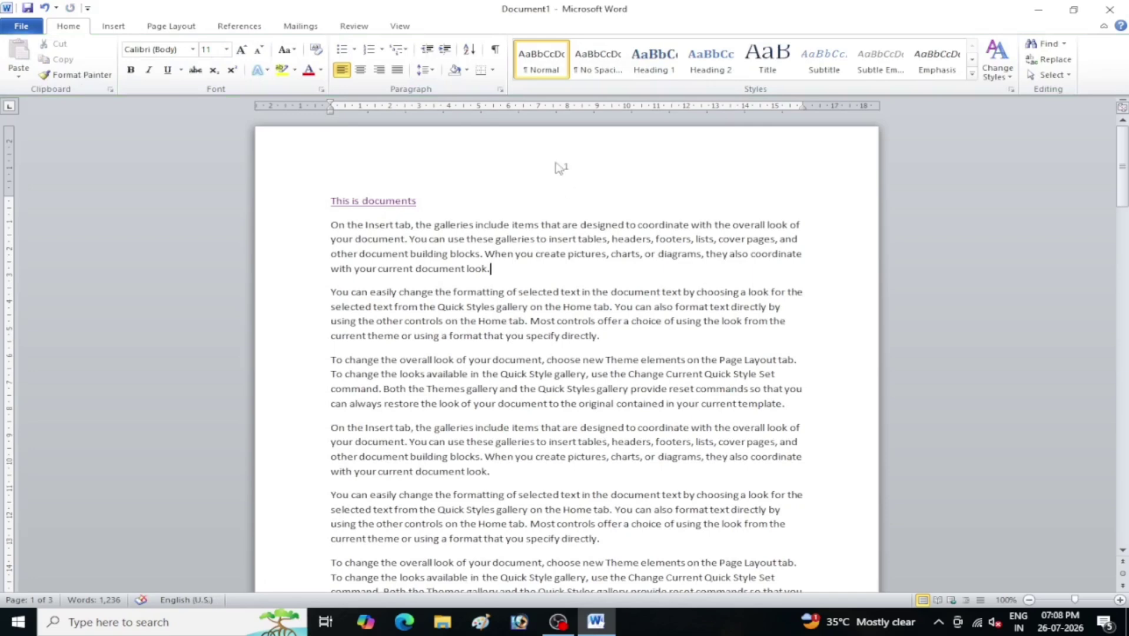
scroll(581, 195, down, 14)
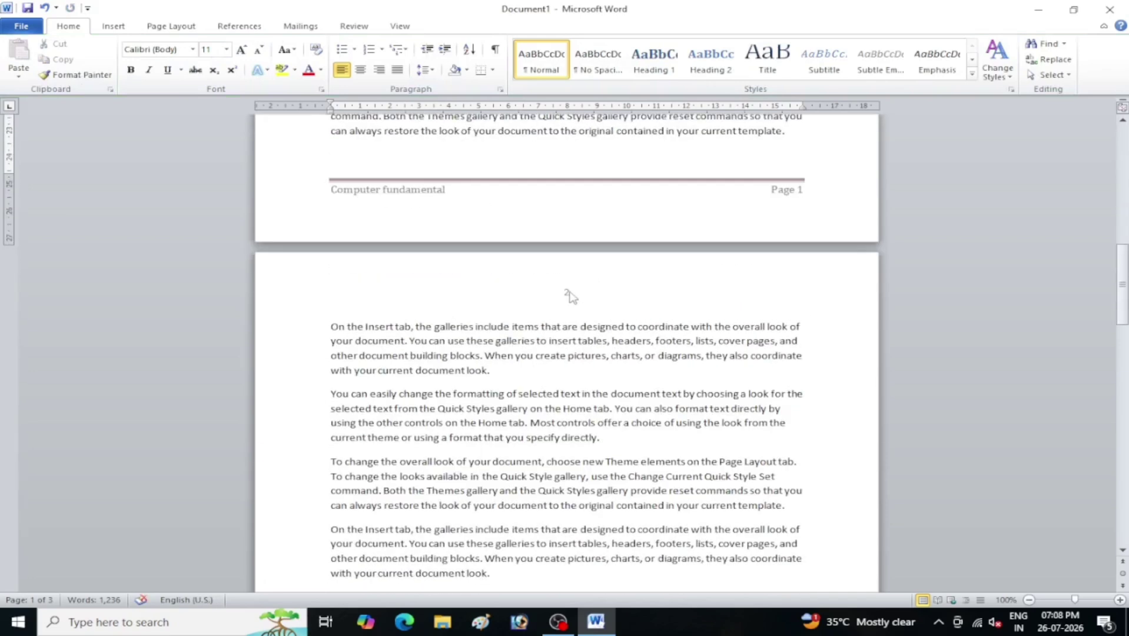
scroll(570, 318, up, 14)
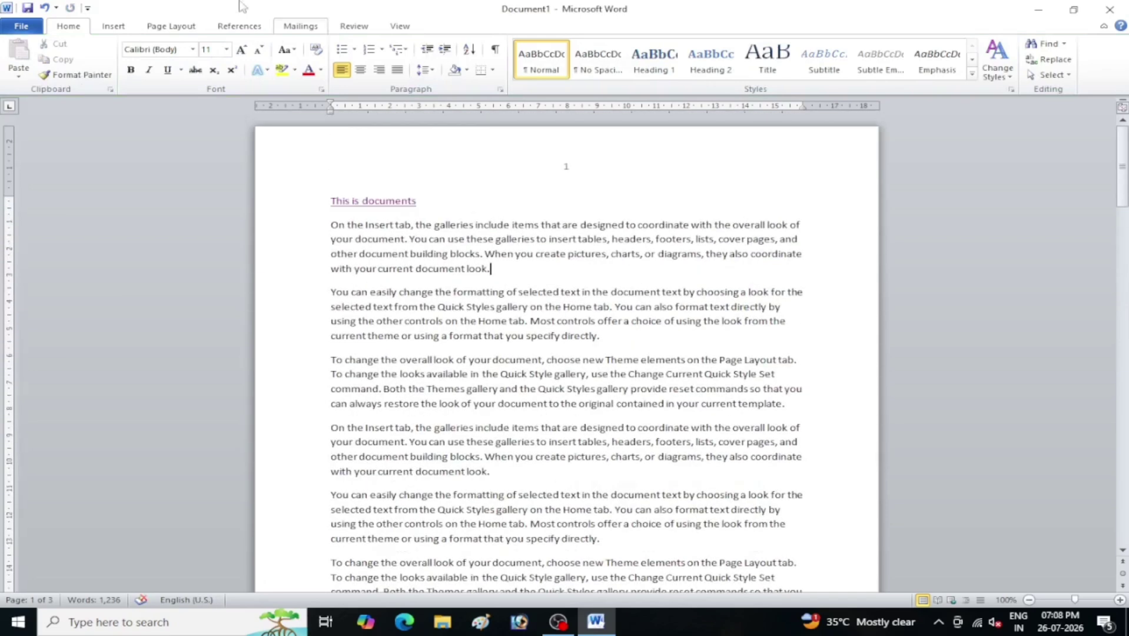
Insert an Accent Bar 1 page number at the bottom of the pages, return to the body and check the following pages.
click(129, 27)
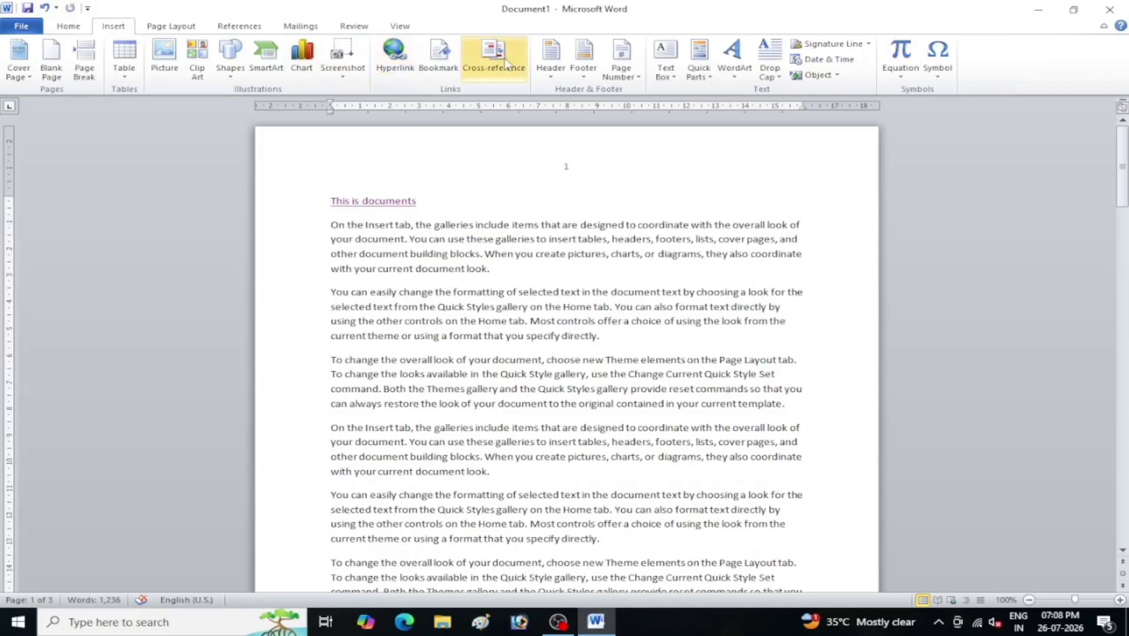
click(619, 82)
mouse_move(674, 109)
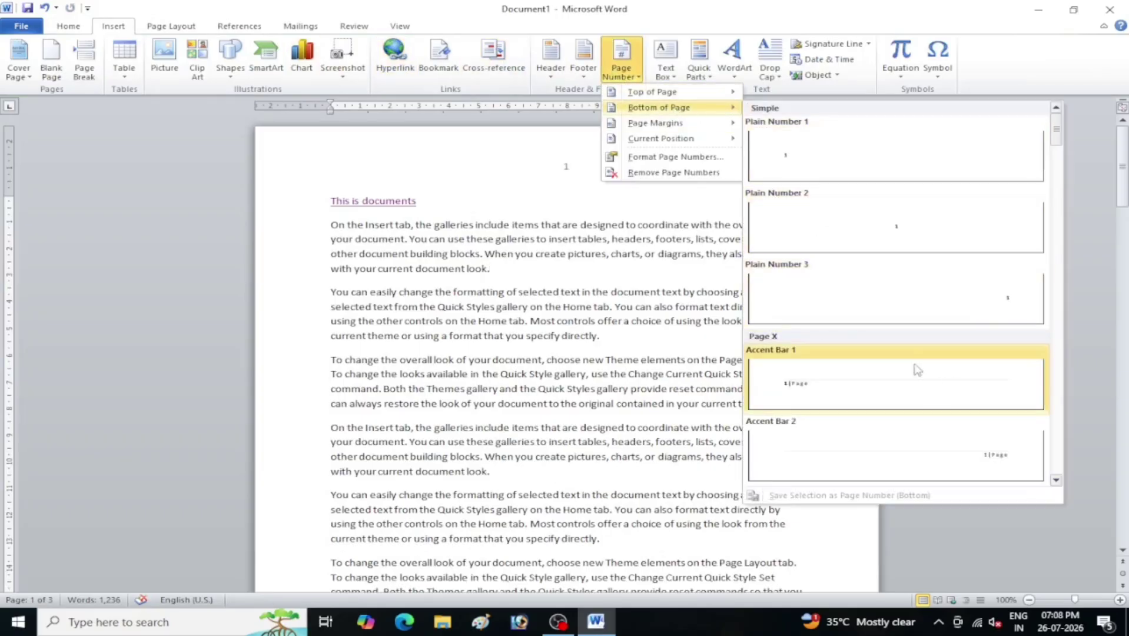
click(907, 385)
scroll(453, 408, down, 3)
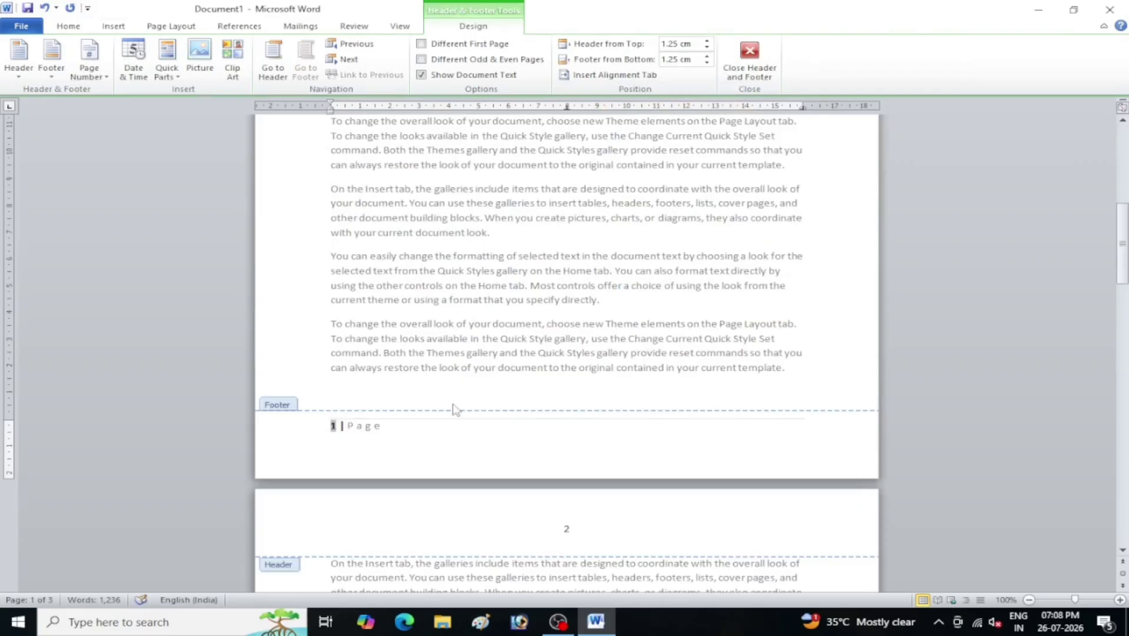
click(750, 56)
scroll(485, 323, down, 5)
scroll(476, 329, down, 6)
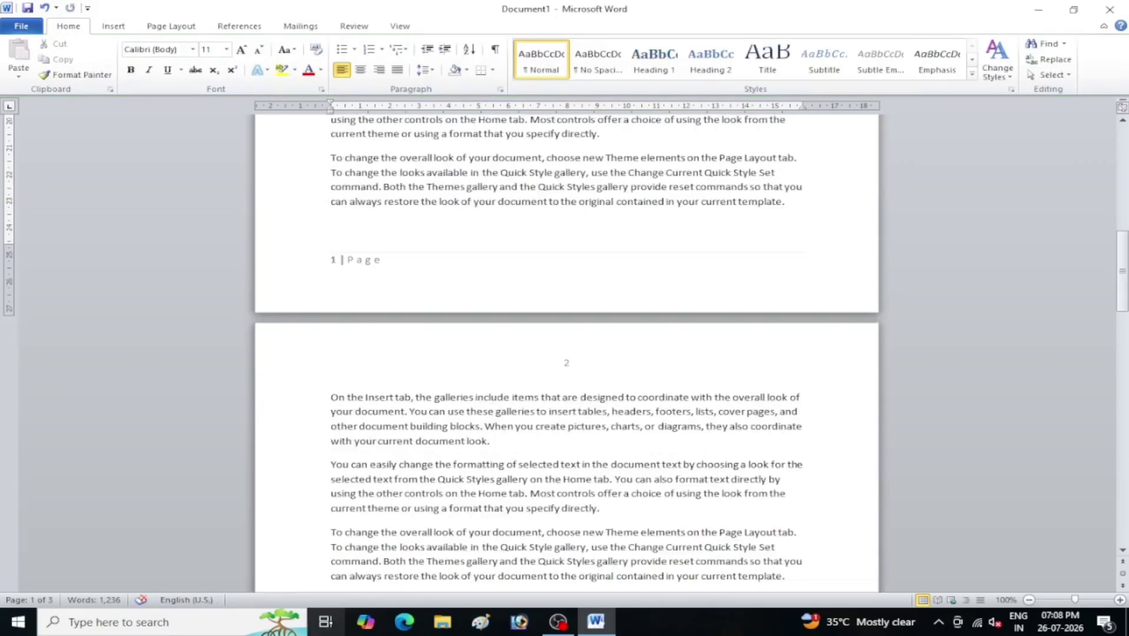
scroll(342, 303, down, 8)
scroll(412, 318, up, 5)
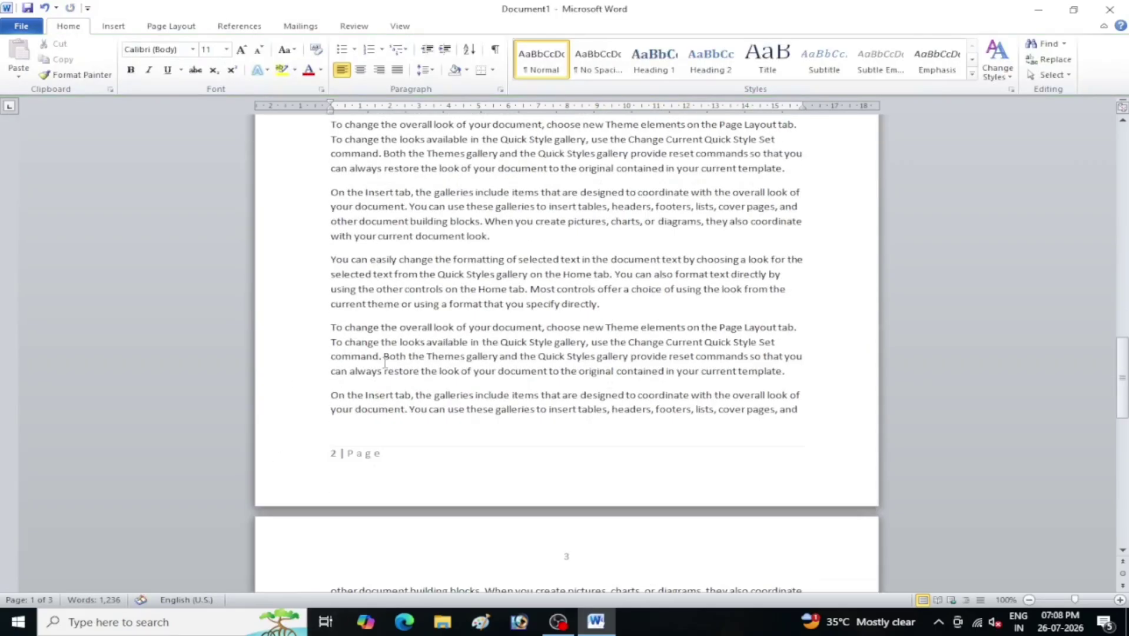
scroll(454, 296, up, 10)
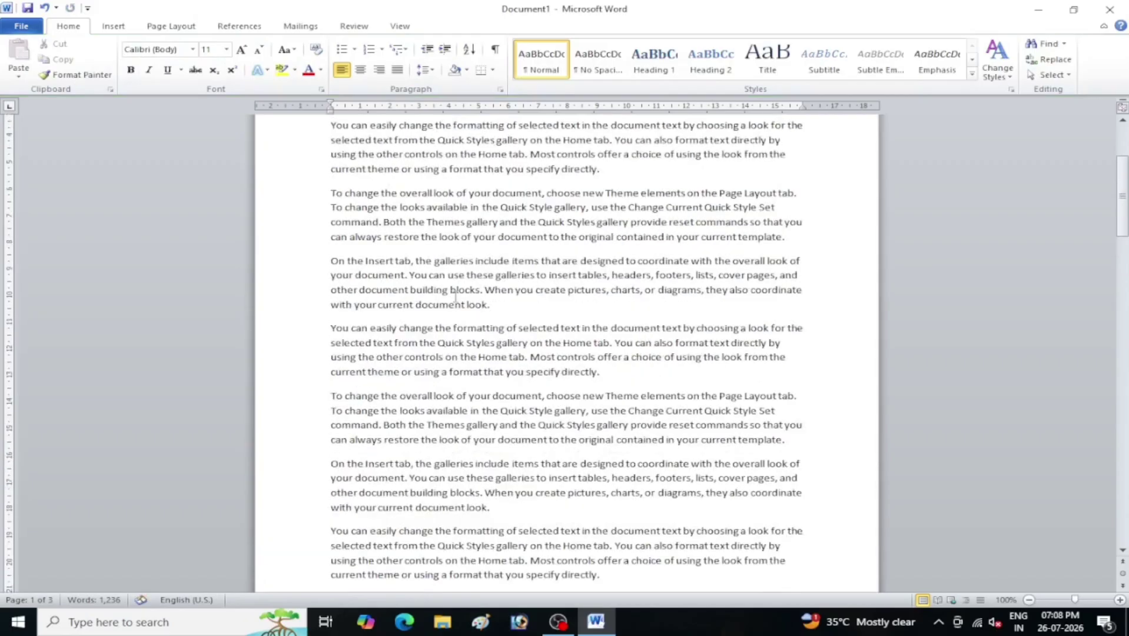
click(123, 33)
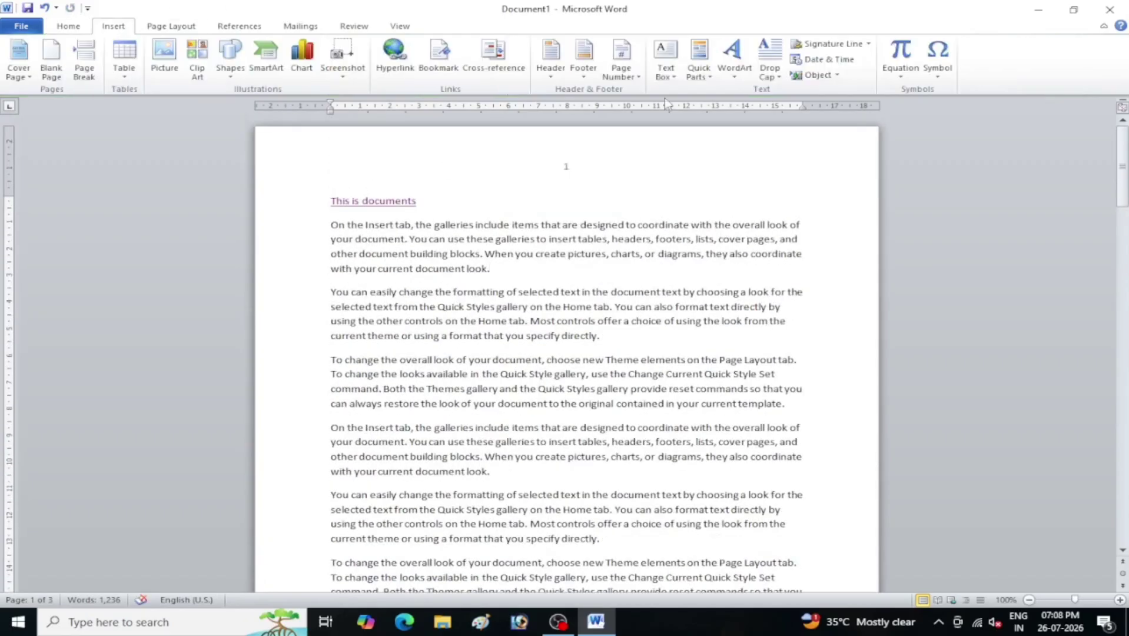
click(621, 68)
mouse_move(652, 111)
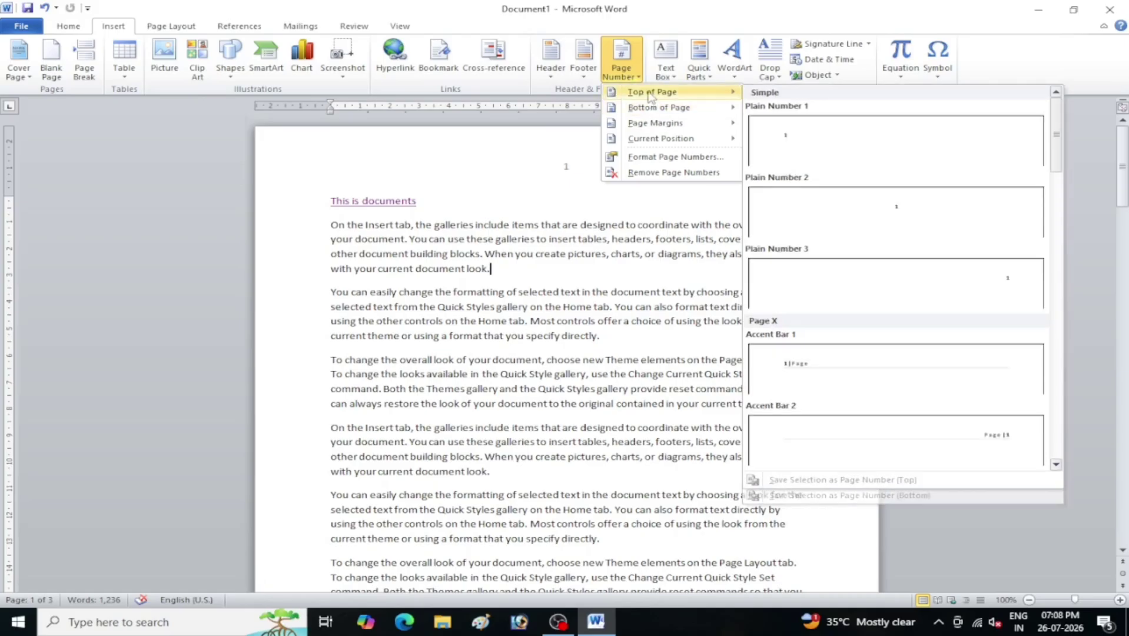
mouse_move(709, 127)
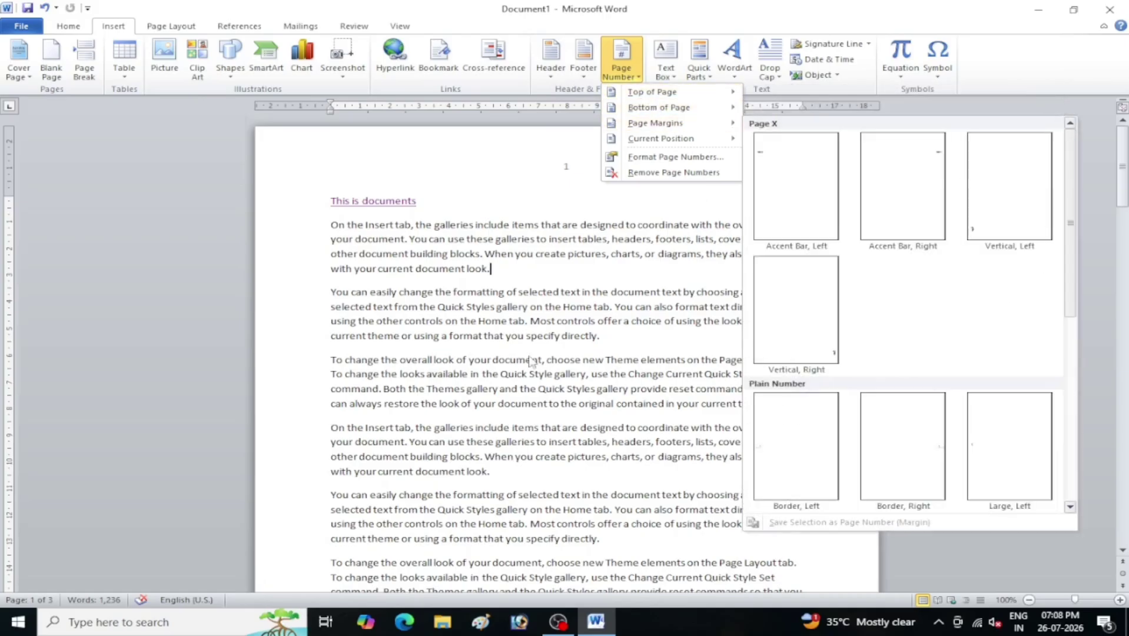
click(306, 266)
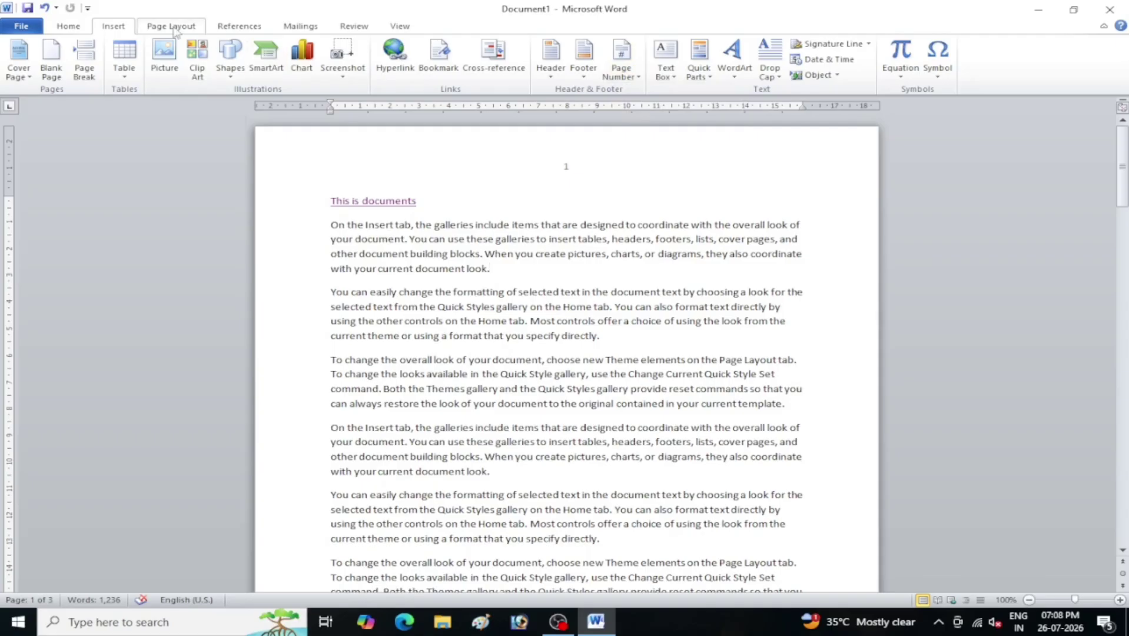
Insert an Accent Bar, Left page number in the page margins, return to the body and check the next page.
click(621, 70)
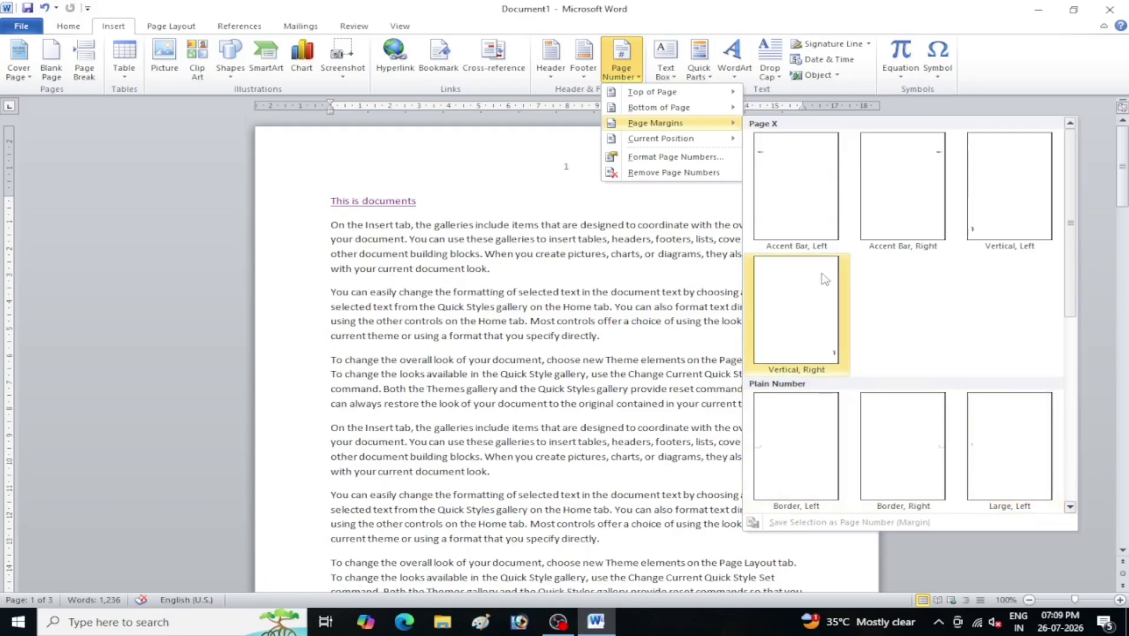
click(811, 211)
click(314, 283)
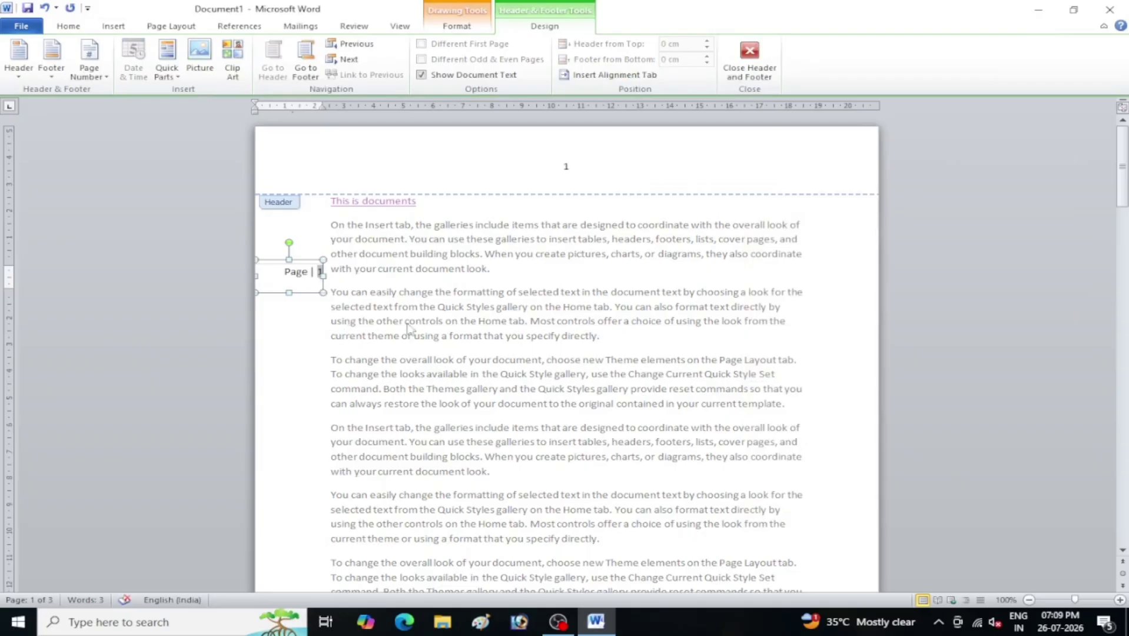
click(749, 59)
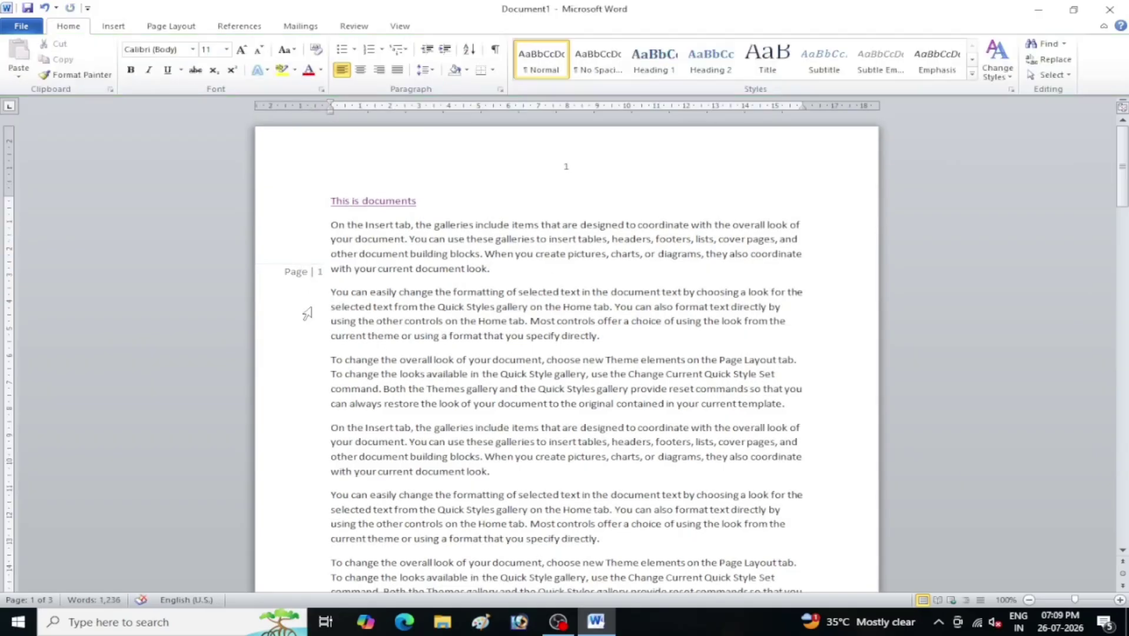
scroll(318, 294, down, 3)
scroll(328, 283, down, 10)
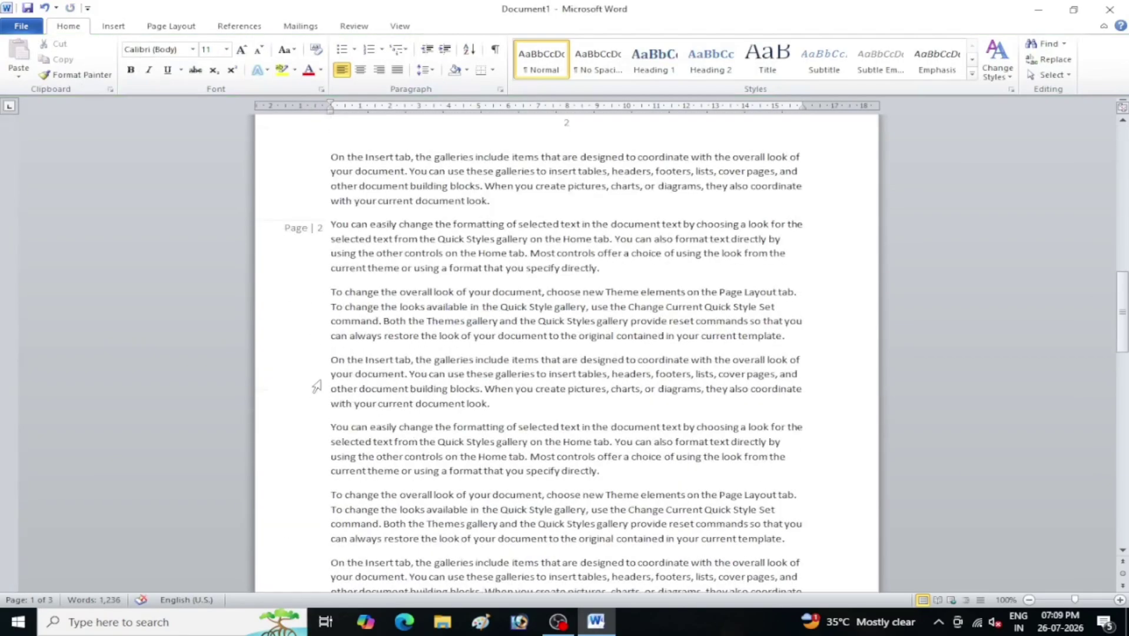
Insert an Accent Bar 1 page number at the current position after the first paragraph and delete it again.
click(109, 27)
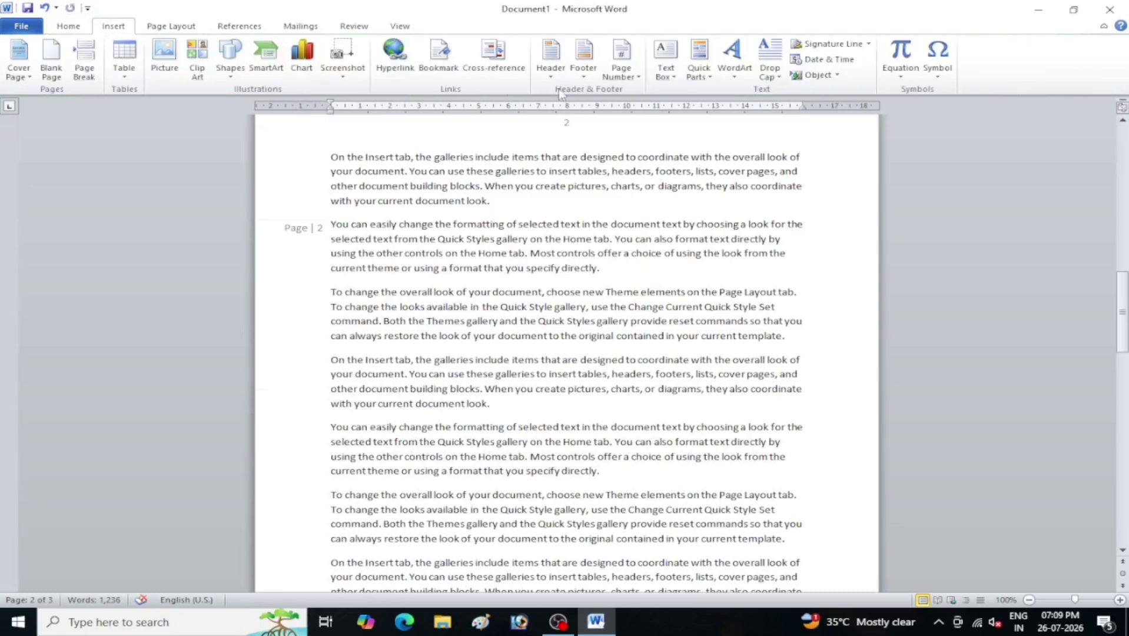
click(628, 75)
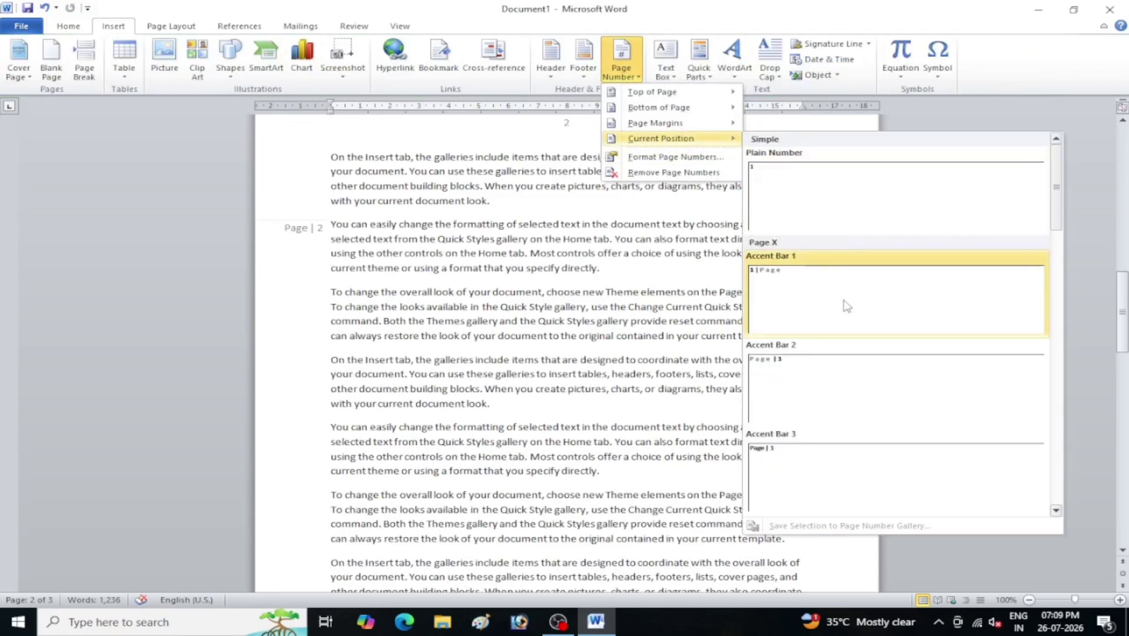
click(846, 306)
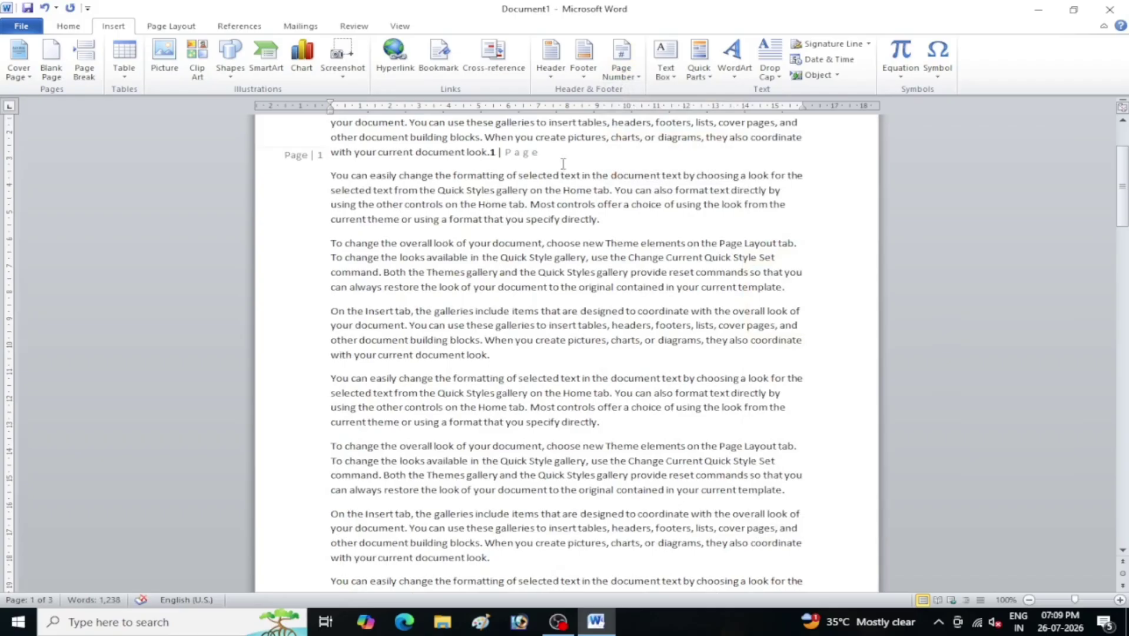
drag(560, 153, 491, 152)
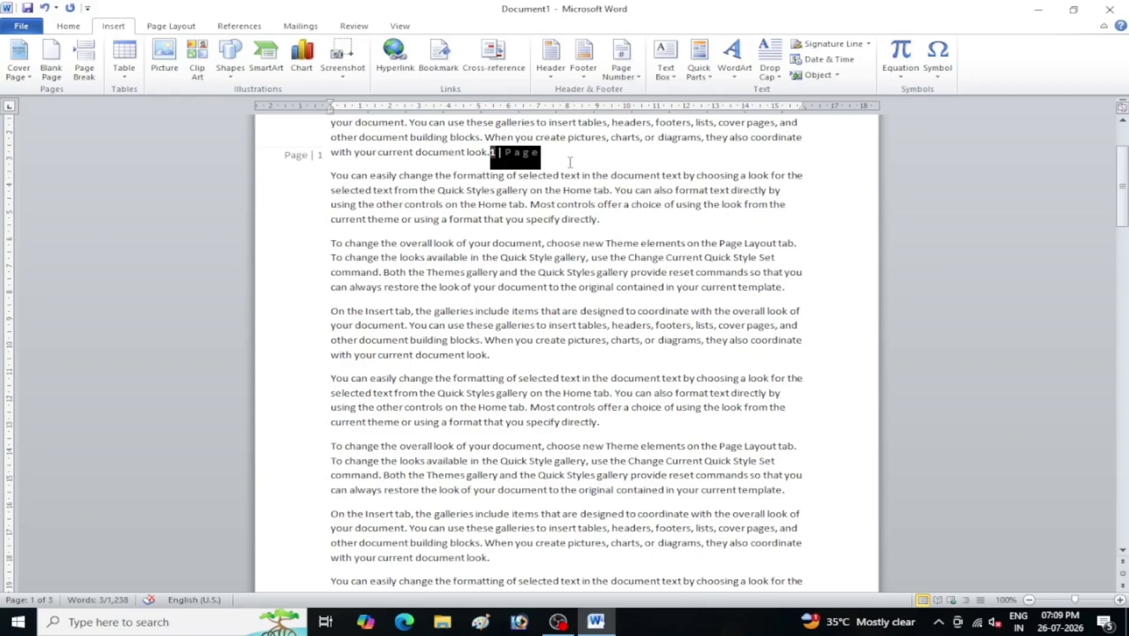
key(Delete)
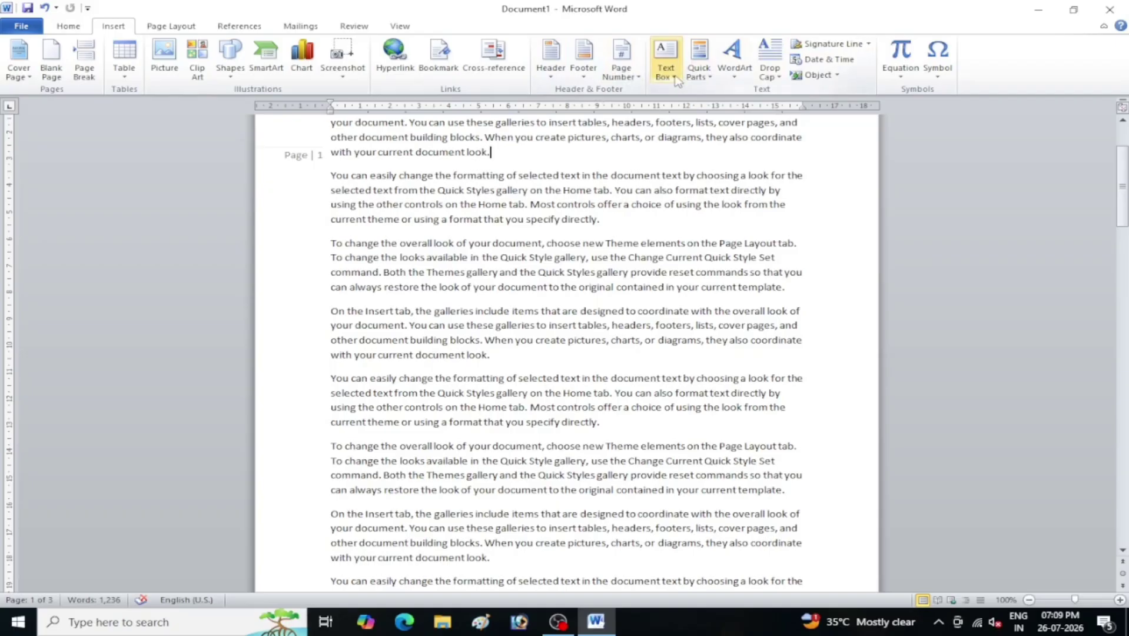
Review the top, bottom and margin page numbers across all three pages and return to the document's start.
scroll(632, 246, down, 10)
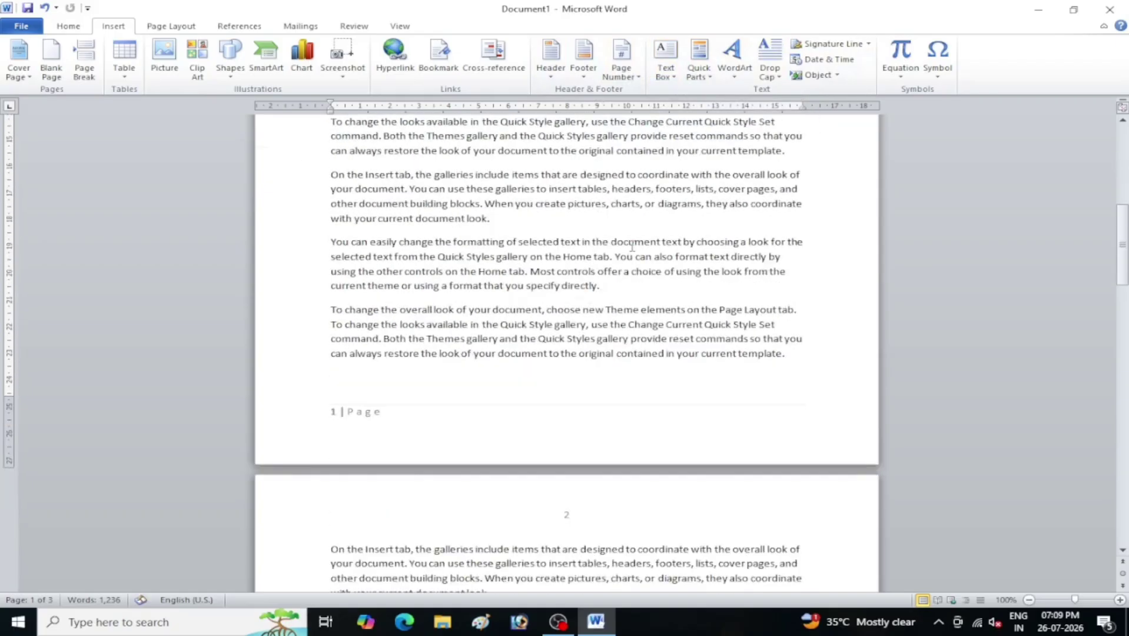
scroll(631, 246, down, 15)
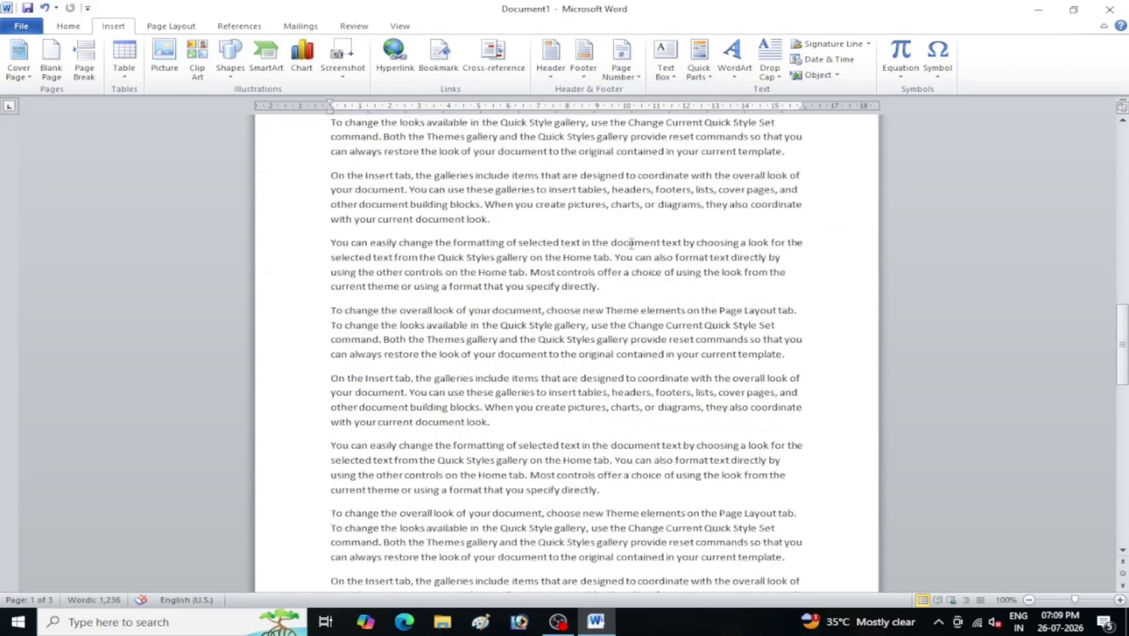
scroll(631, 243, down, 15)
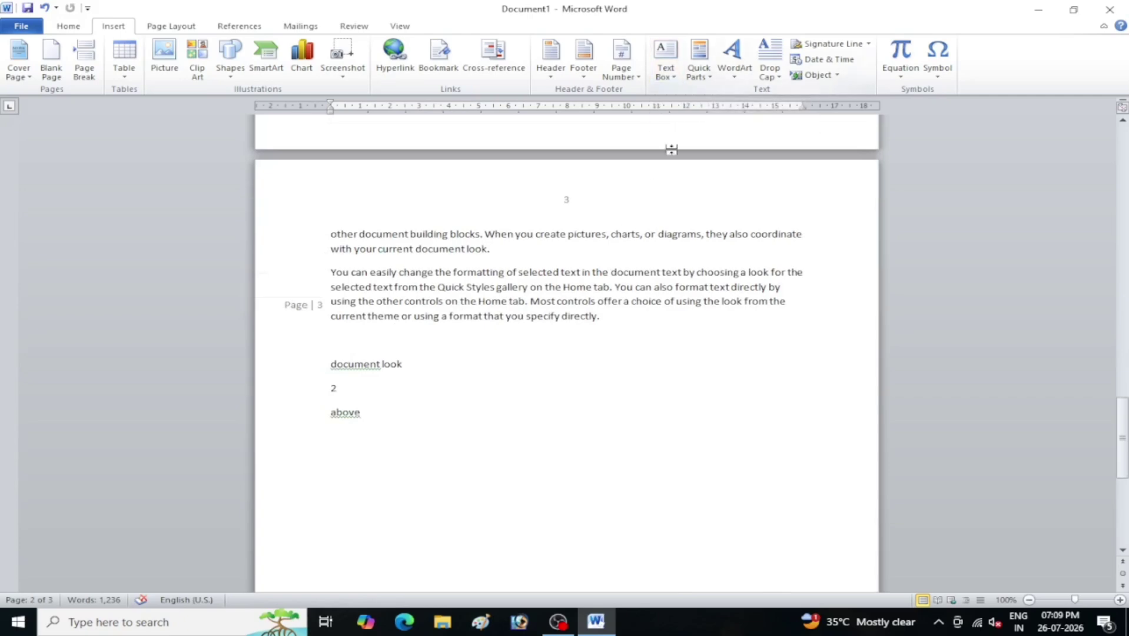
scroll(116, 354, up, 3)
scroll(412, 257, up, 20)
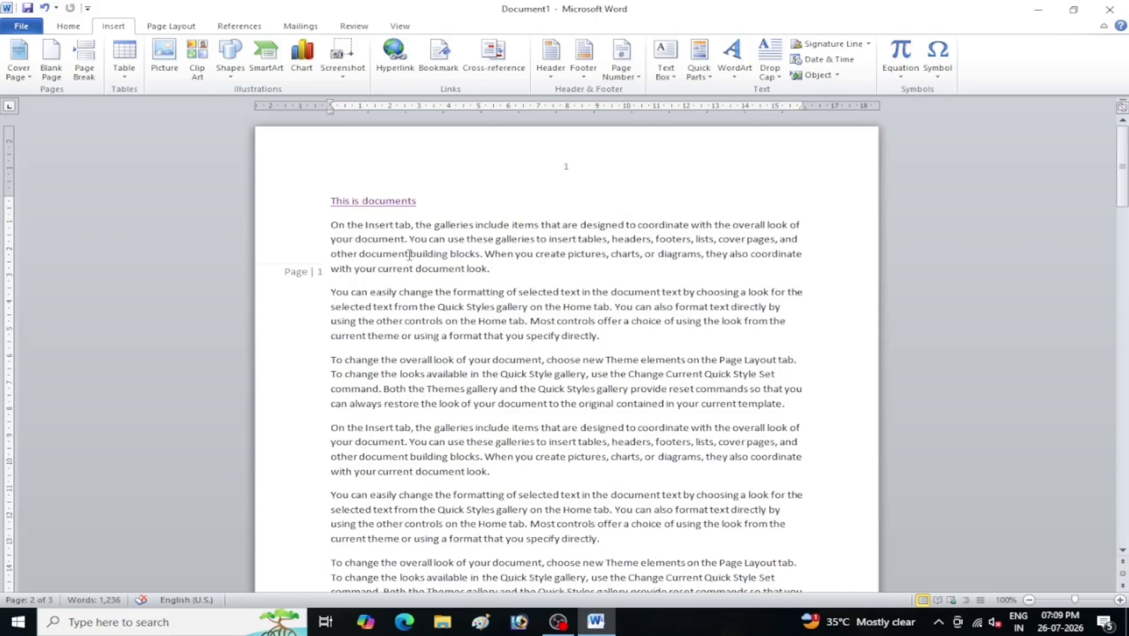
Browse the built-in text boxes and insert the Alphabet Quote text box on the first page.
click(665, 59)
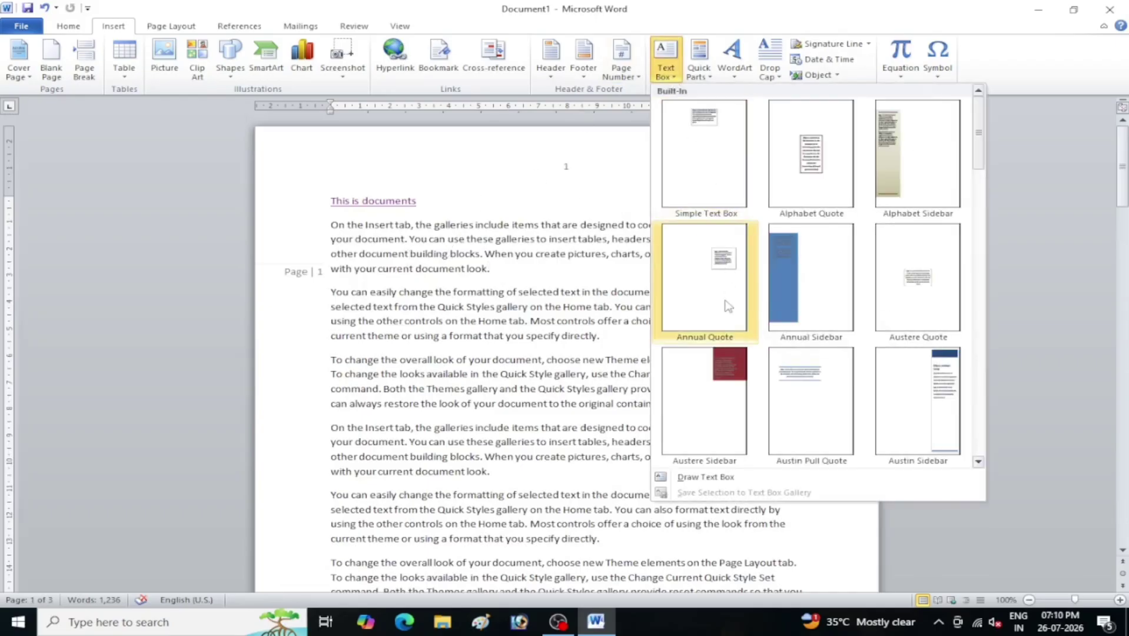
scroll(782, 327, down, 5)
scroll(777, 306, up, 5)
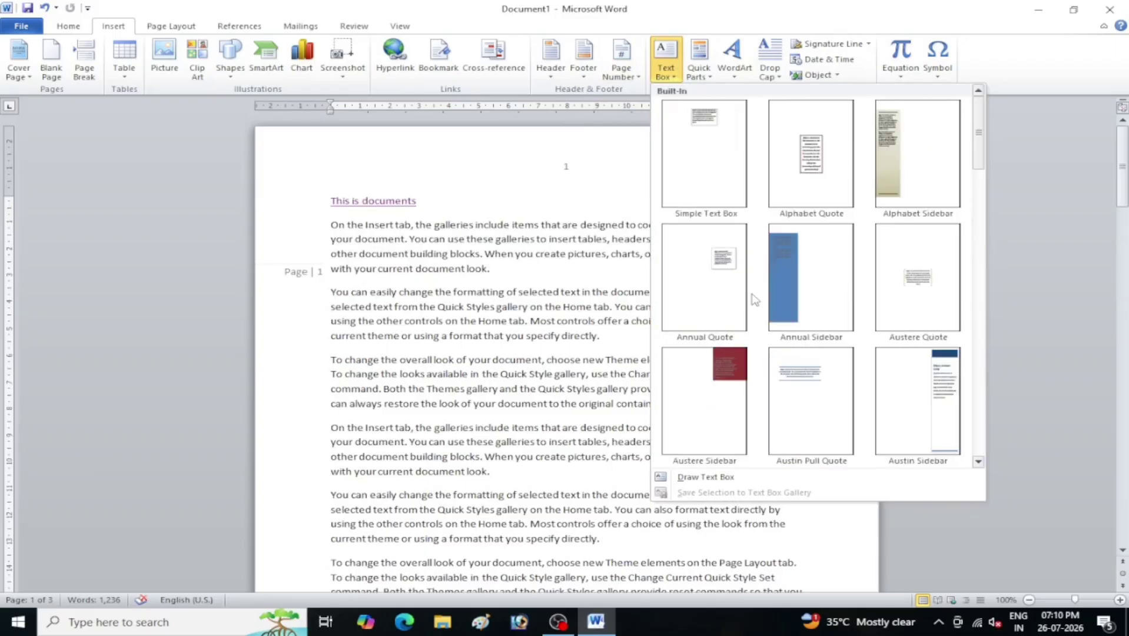
scroll(773, 247, down, 10)
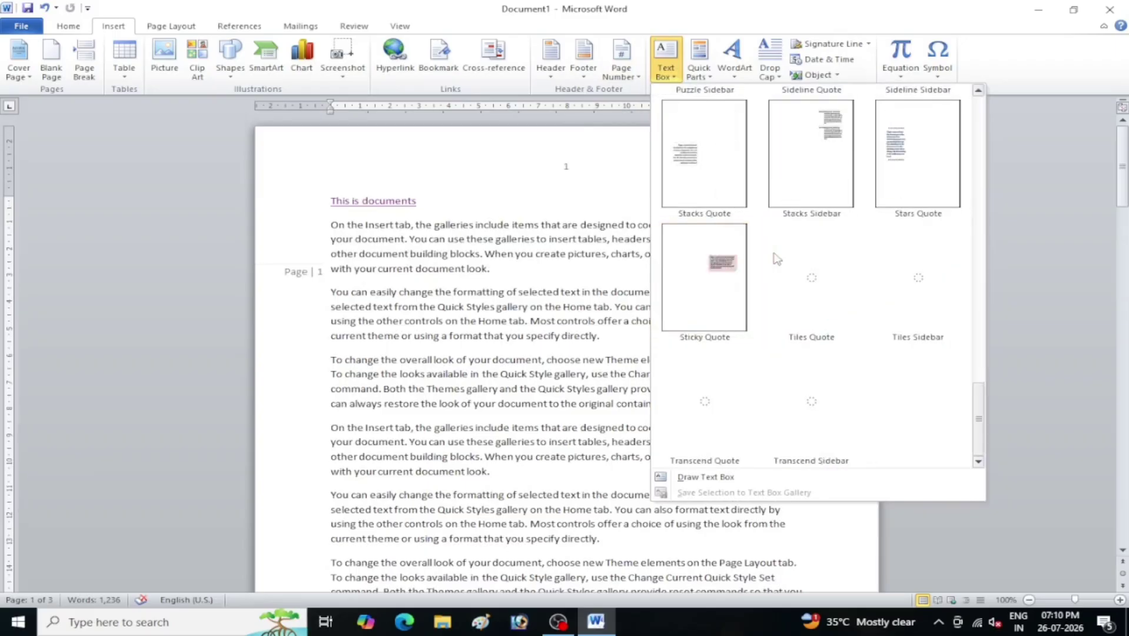
scroll(838, 313, up, 10)
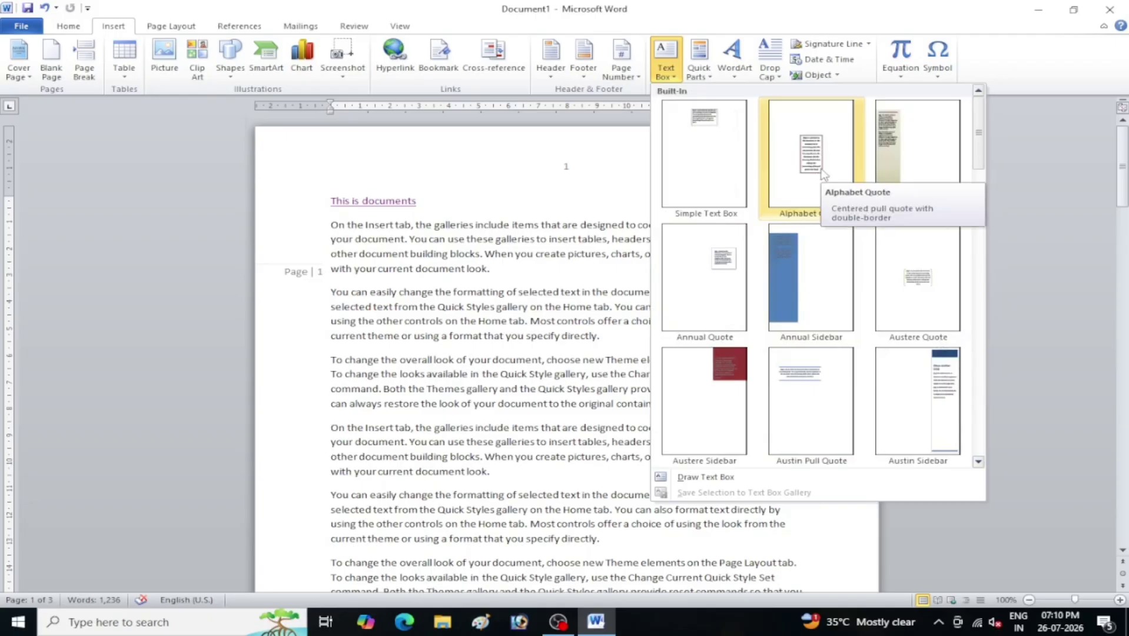
click(823, 173)
scroll(583, 385, down, 3)
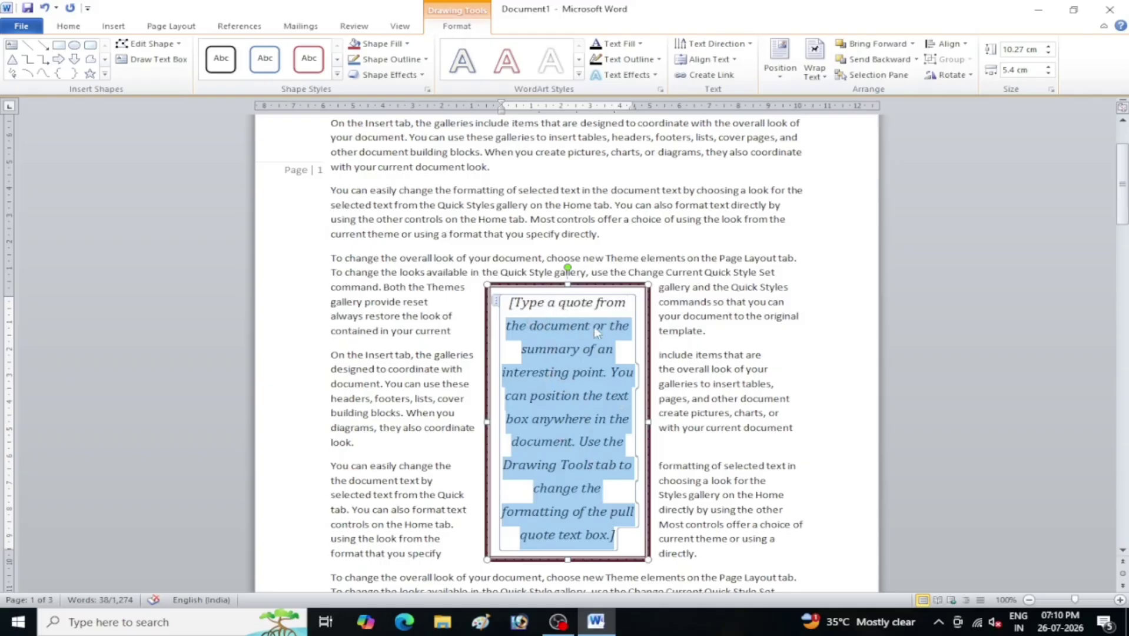
Use Draw Text Box while the quote's placeholder text is selected, creating a second text box from it.
click(113, 26)
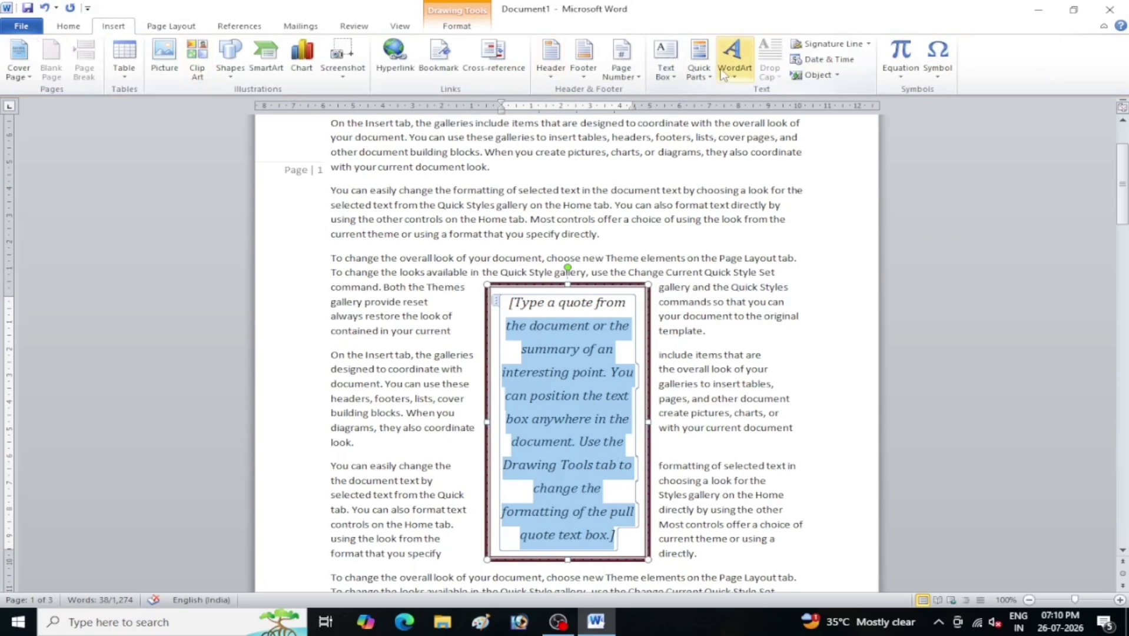
click(664, 76)
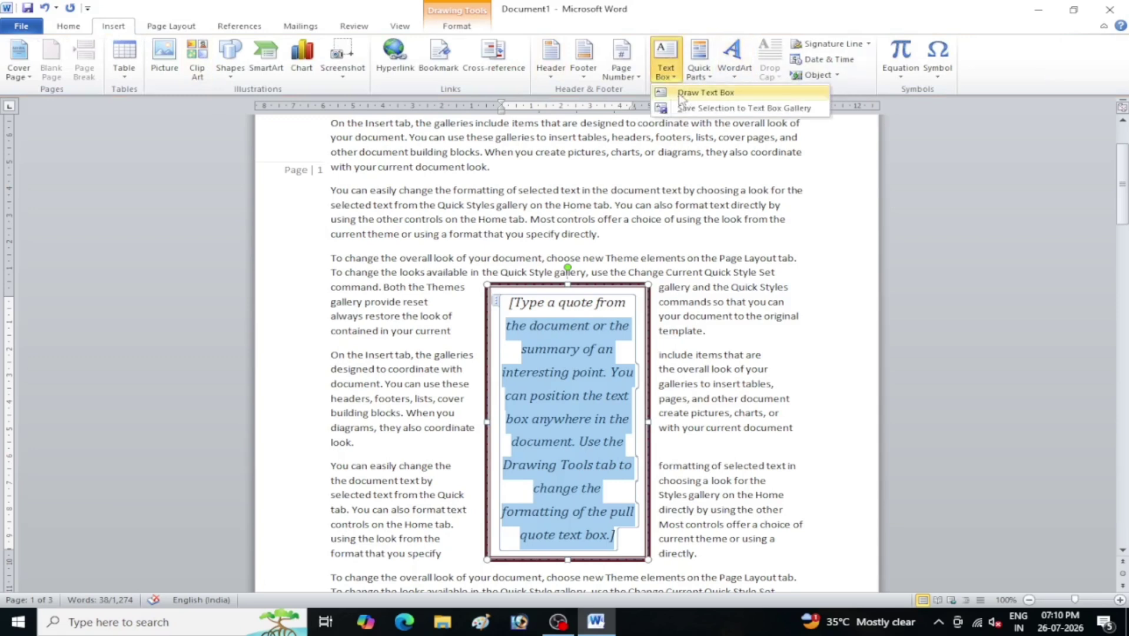
click(701, 93)
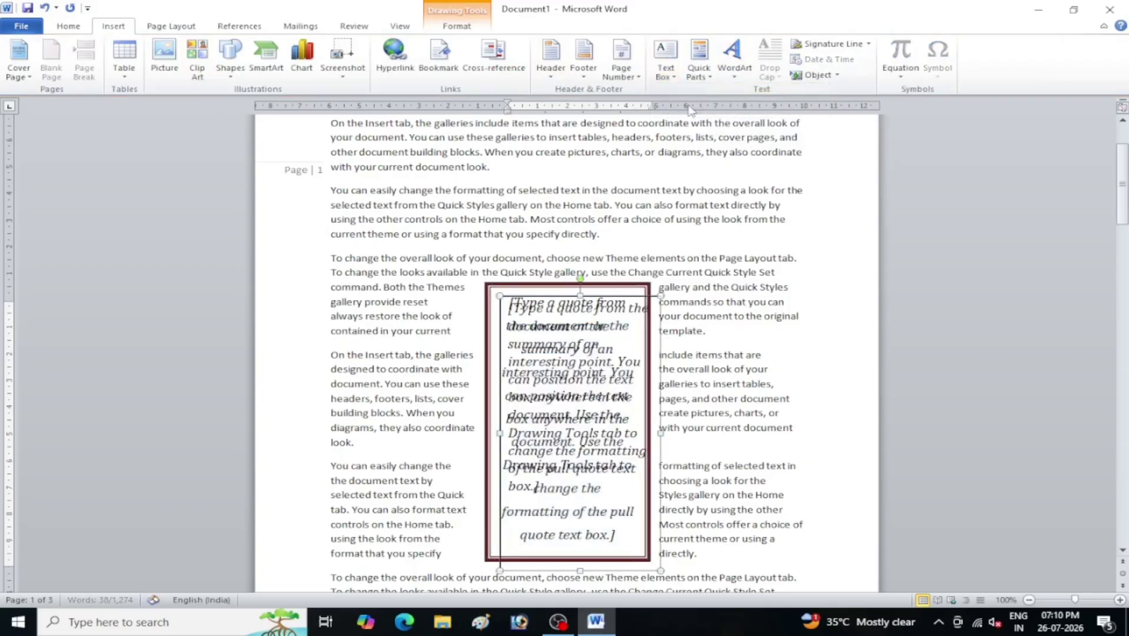
scroll(602, 292, up, 3)
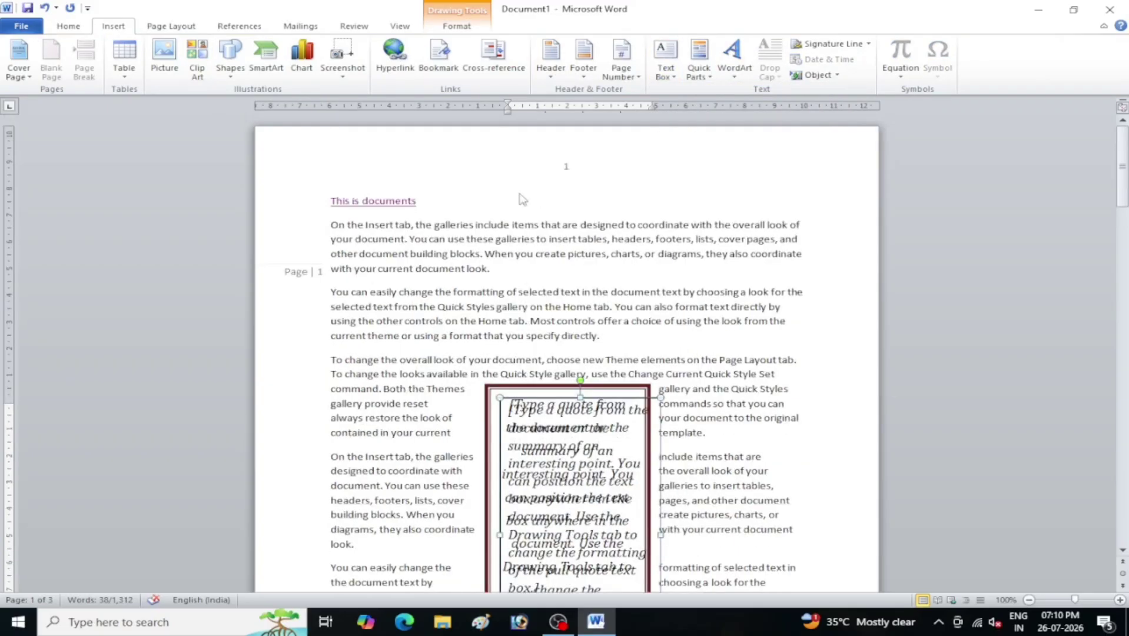
Draw a text box about 2.2 cm high and 11.22 cm wide above the first paragraph and move it slightly upward.
click(665, 62)
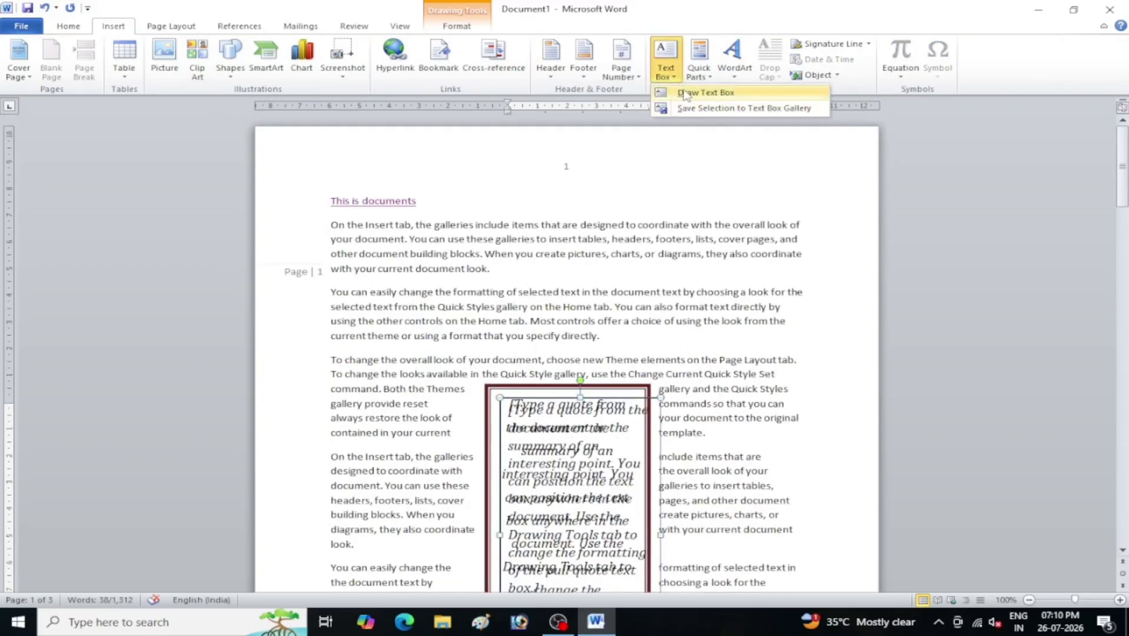
click(700, 92)
drag(445, 155, 778, 213)
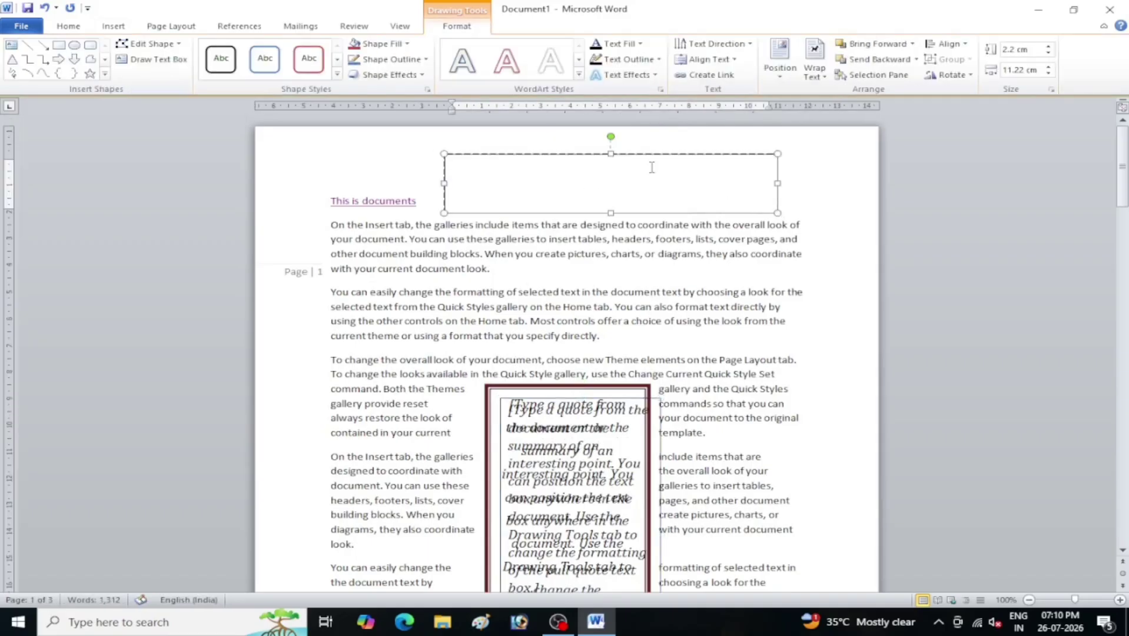
mouse_move(656, 155)
mouse_down()
mouse_move(577, 136)
mouse_move(640, 133)
mouse_up()
Enter "Tjos" in the empty text box at the page's top.
click(113, 26)
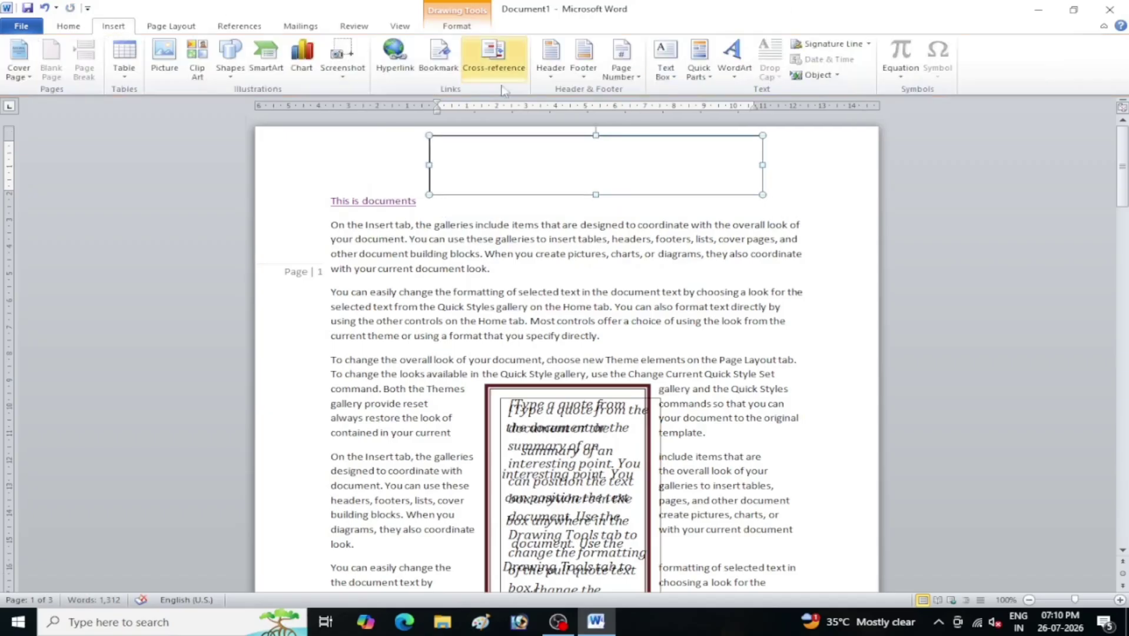
click(481, 169)
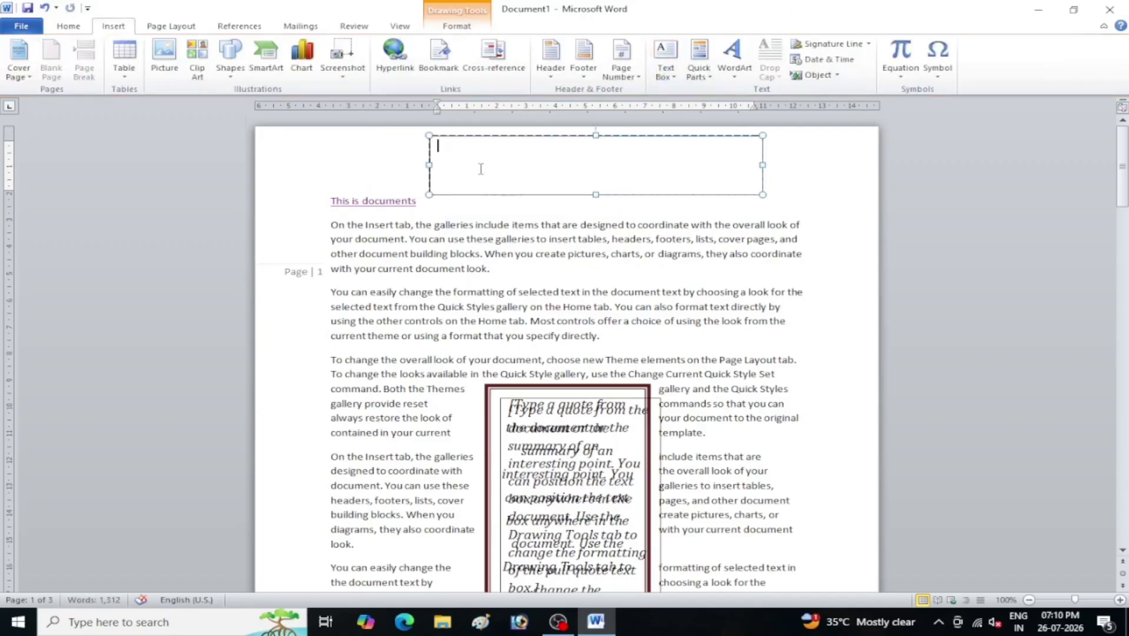
text(Tjos)
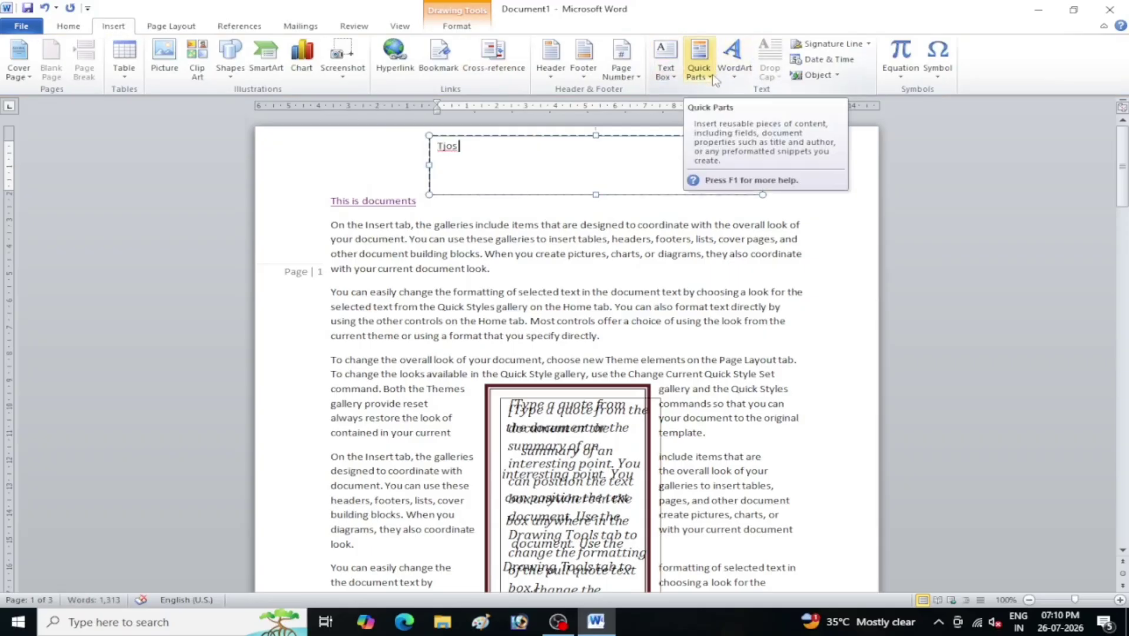
Insert the Annual cover page and inspect the Quick Parts choices with its date field selected.
click(693, 82)
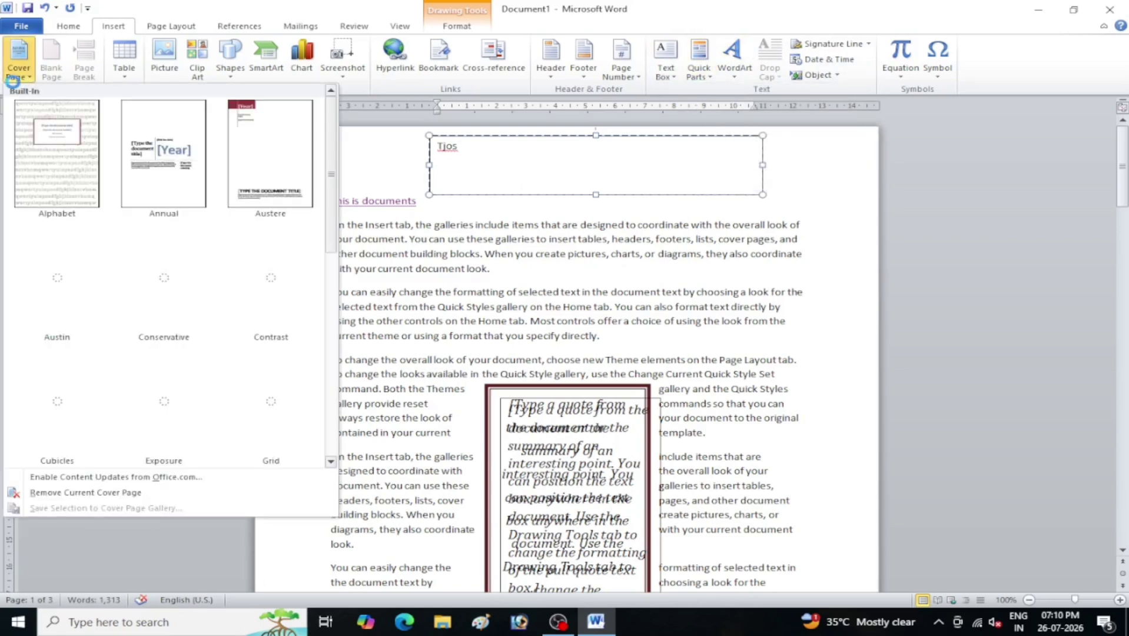
click(190, 178)
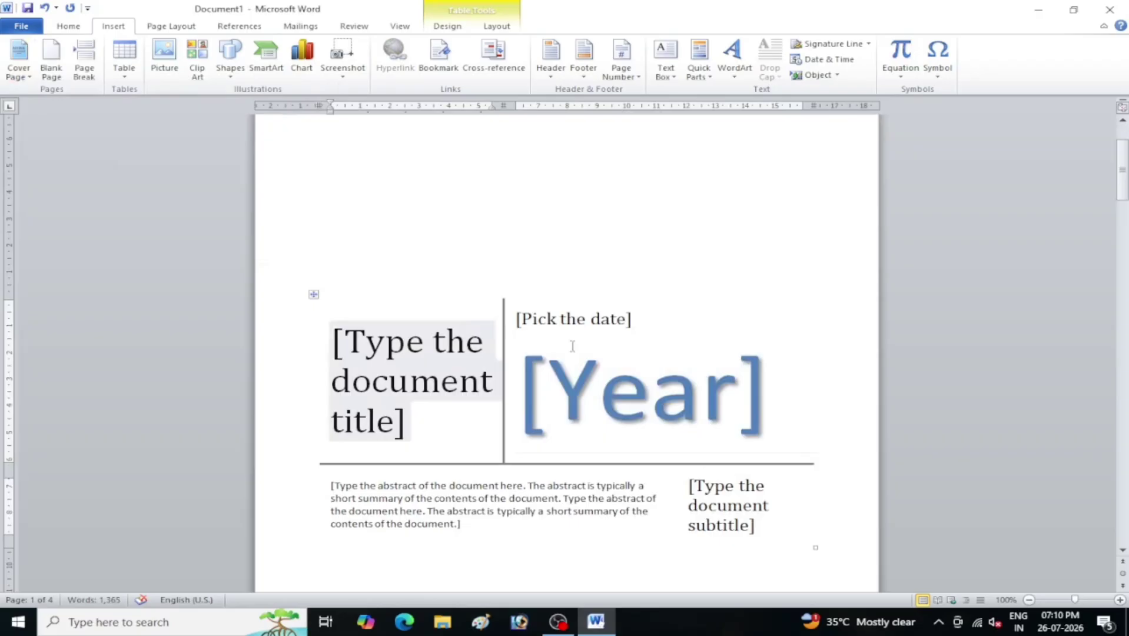
click(586, 316)
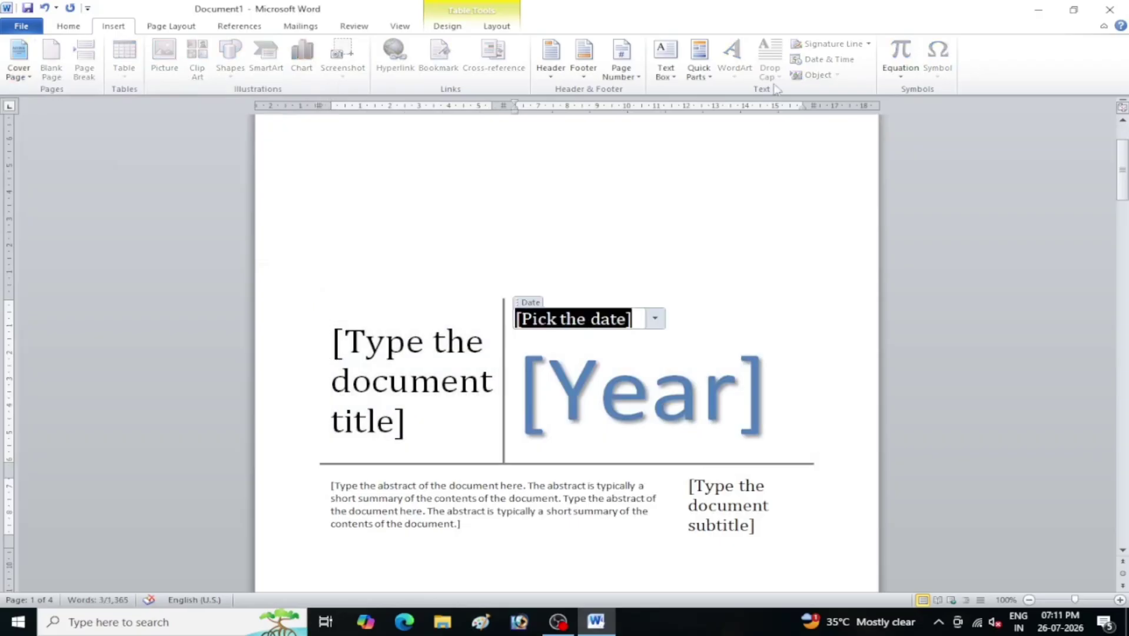
click(704, 69)
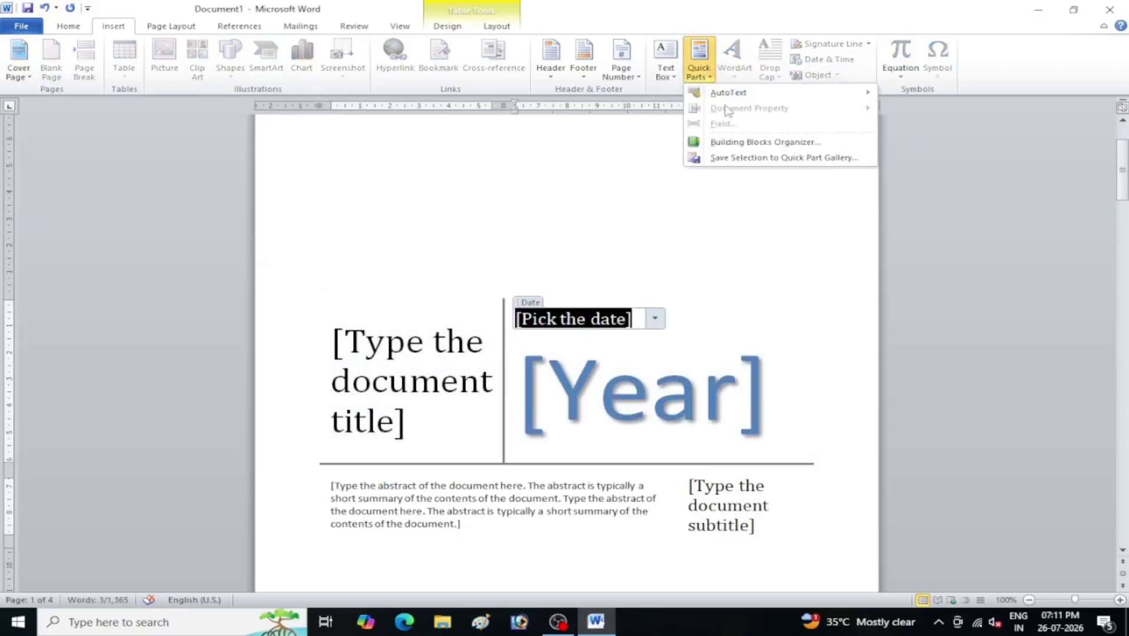
click(759, 244)
click(456, 296)
Insert the Author document property from Quick Parts above the cover page's title block.
click(570, 210)
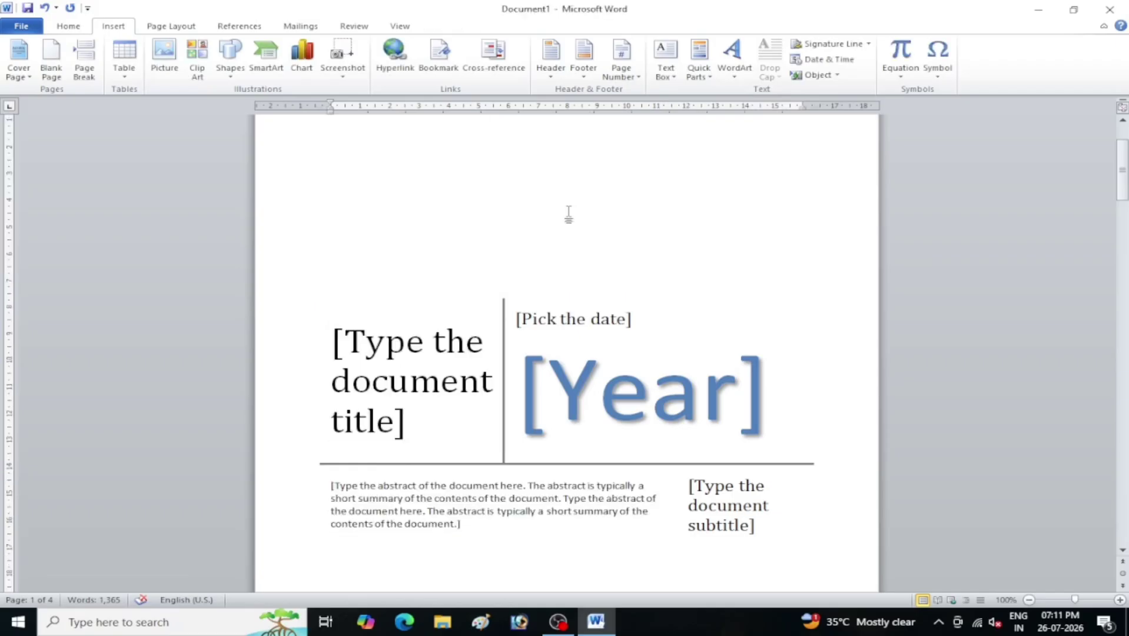
click(696, 79)
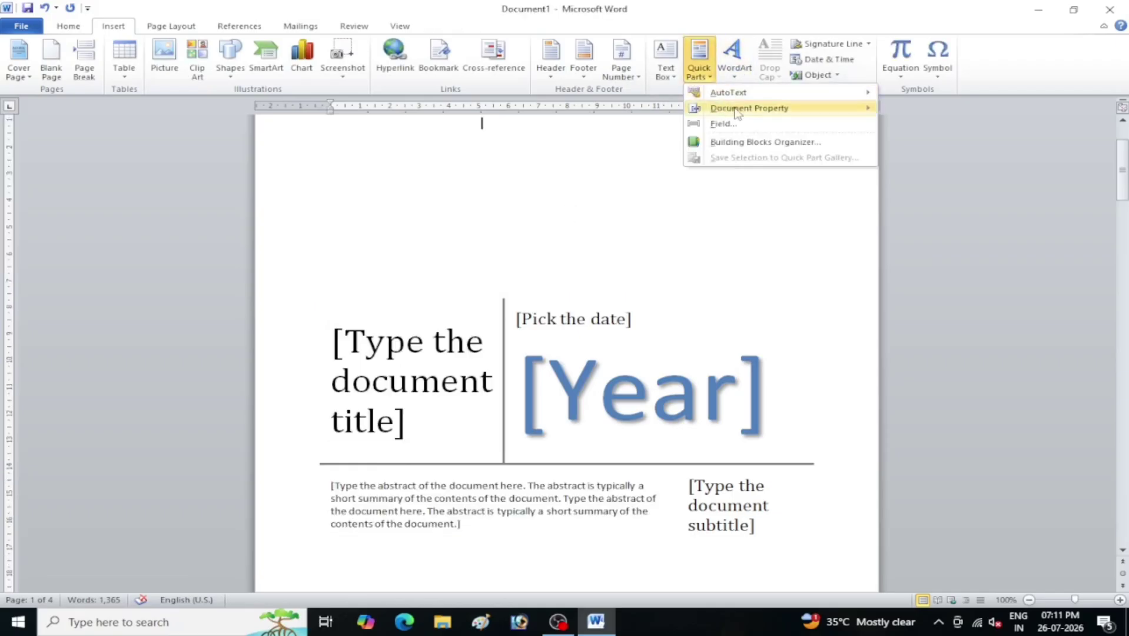
mouse_move(737, 110)
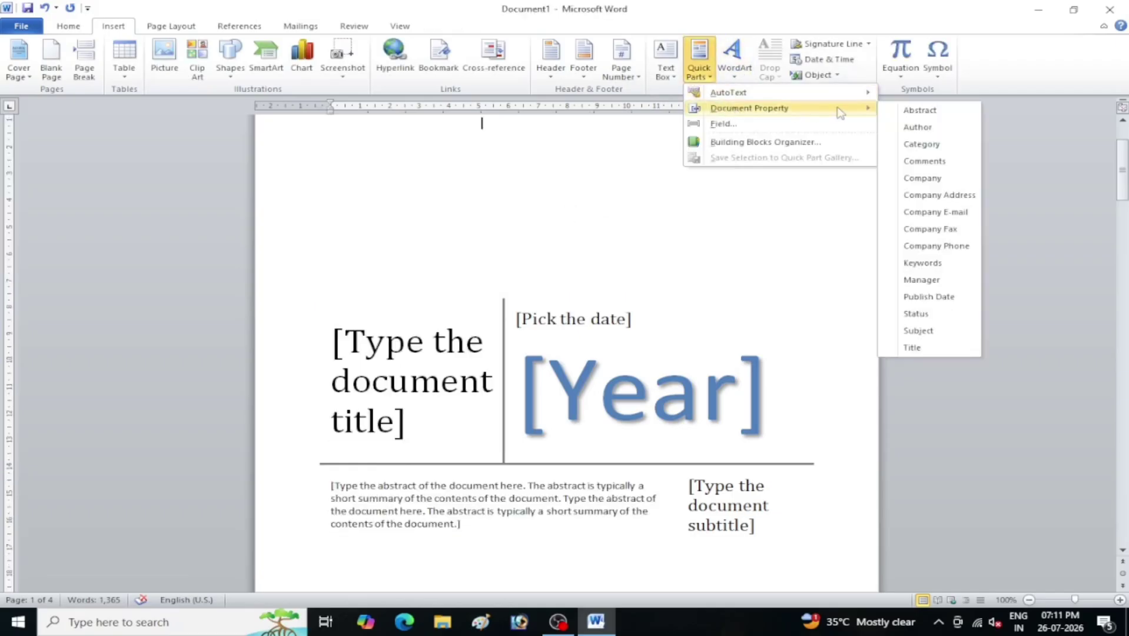
click(918, 126)
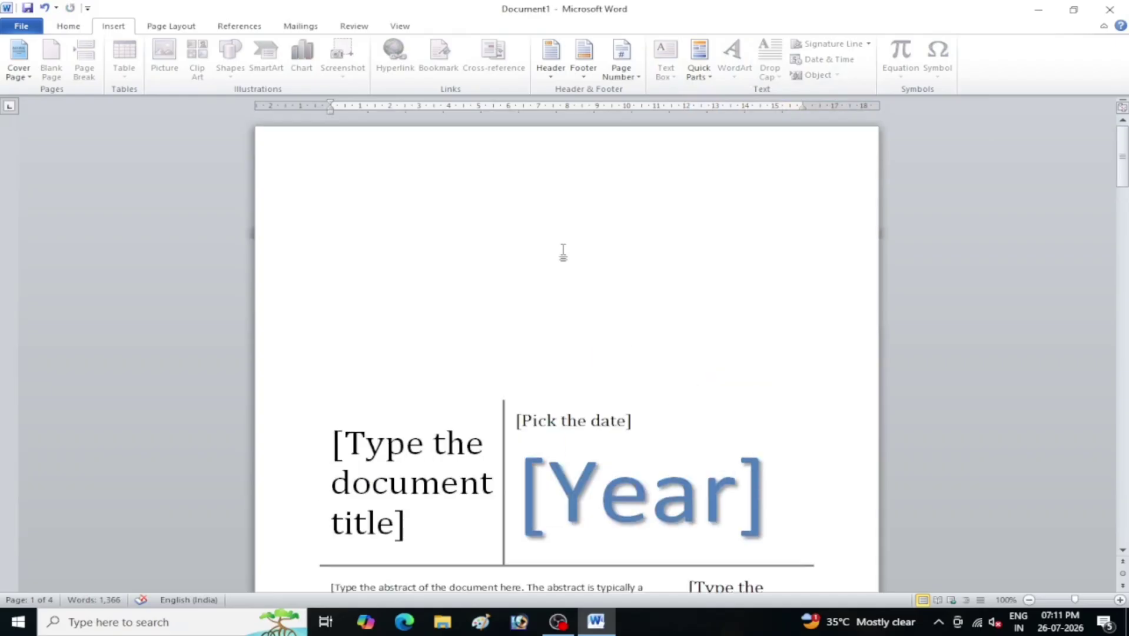
click(465, 323)
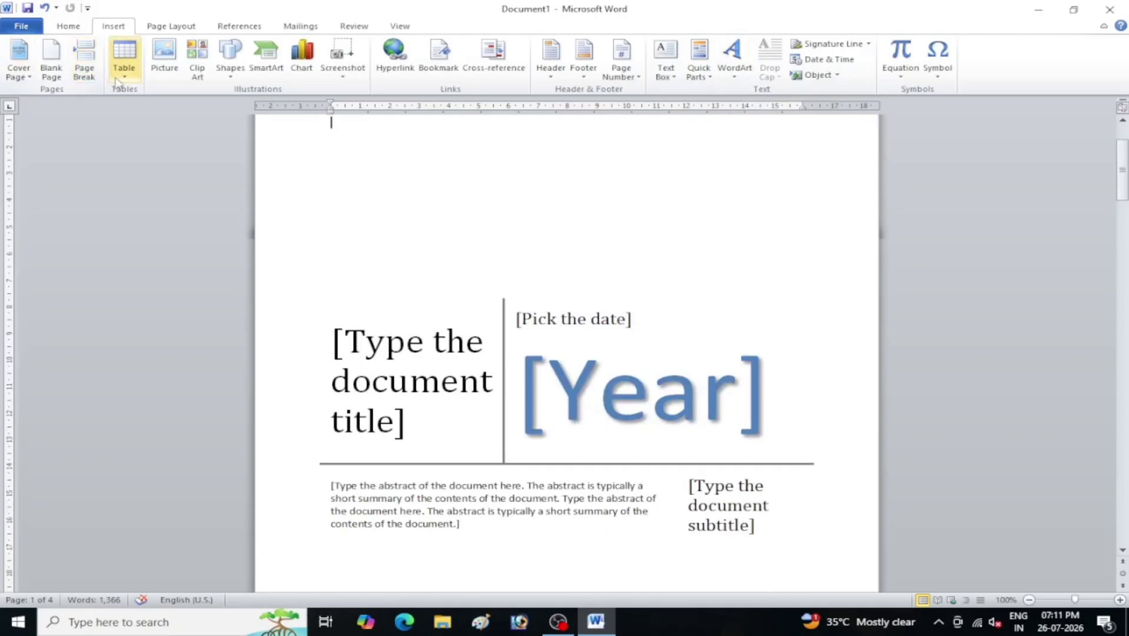
Undo all insertions, including the cover page, text boxes, page numbers and body text, back to an empty document.
key(ctrl+z)
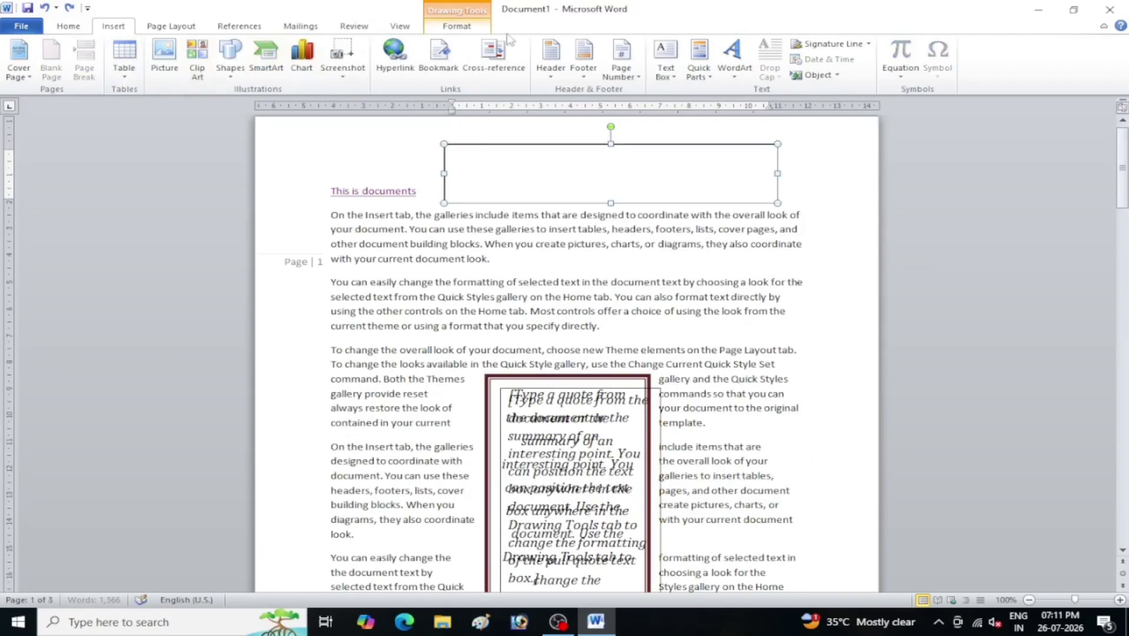
key(ctrl+z)
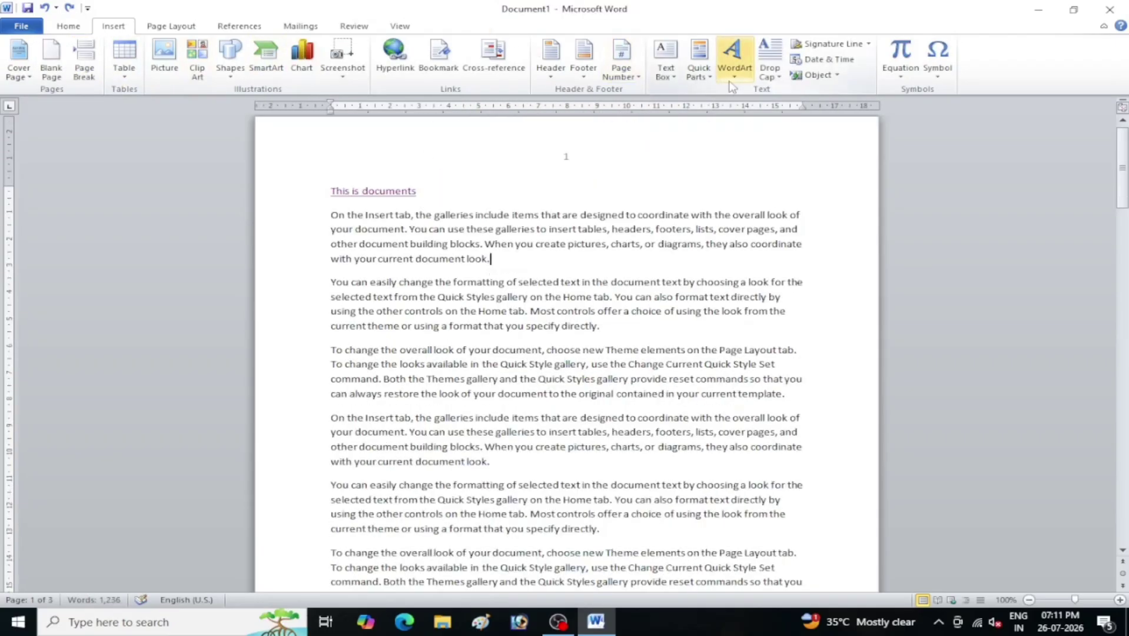
key(ctrl+z)
key(ctrl+z)
key(ctrl+z)
key(ctrl+z)
key(ctrl+z)
Insert red WordArt at the start of the empty page and replace its placeholder text with "this".
click(731, 84)
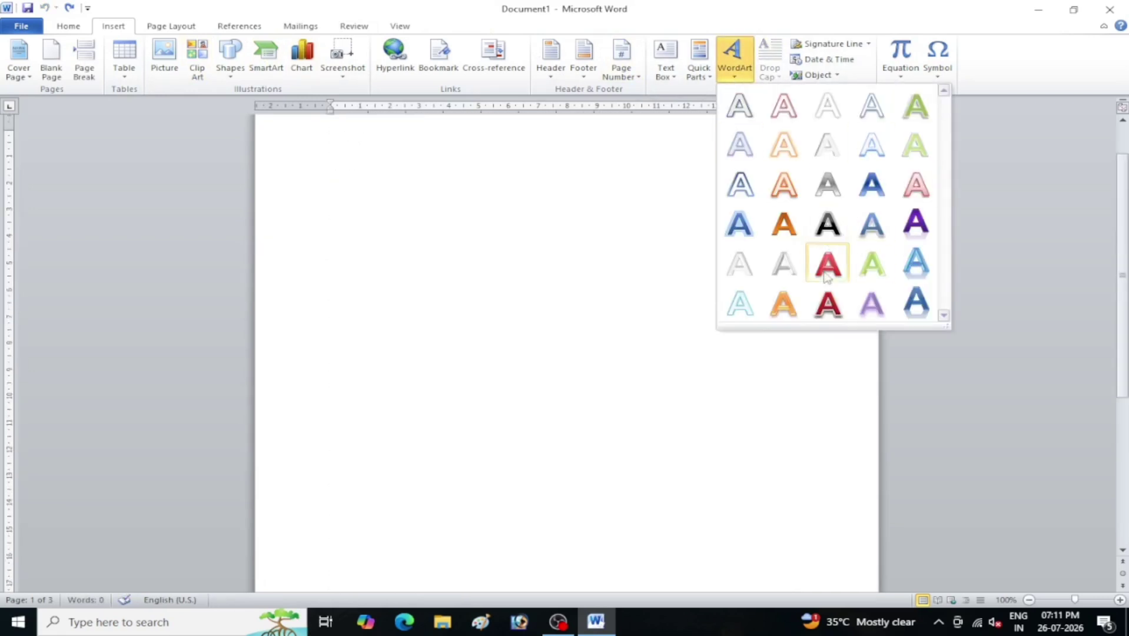
click(825, 227)
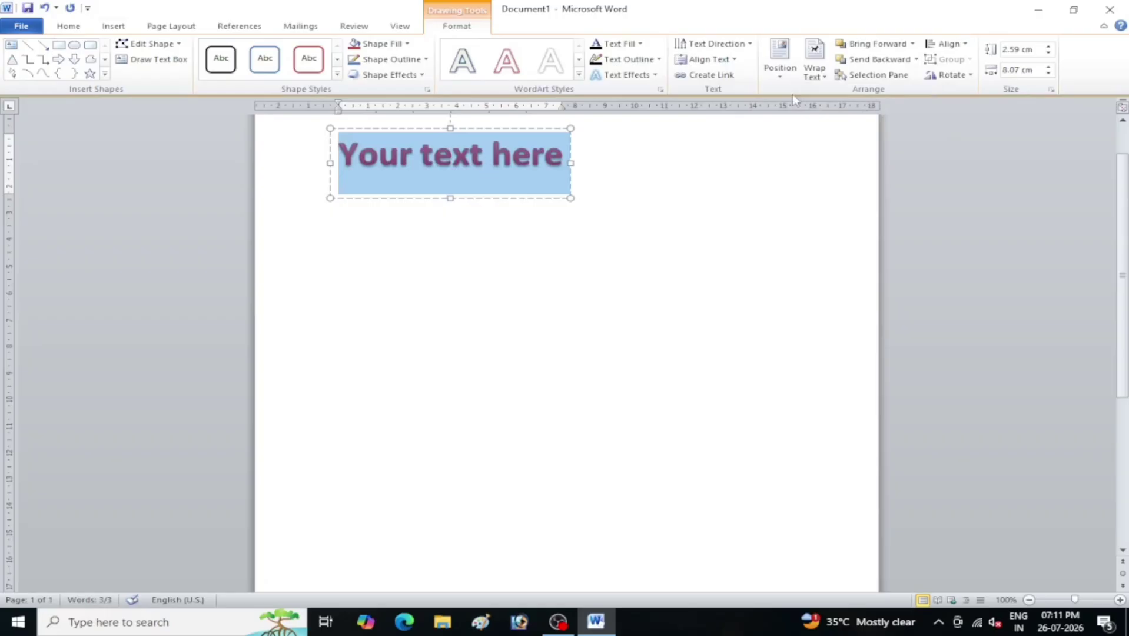
click(113, 26)
click(734, 64)
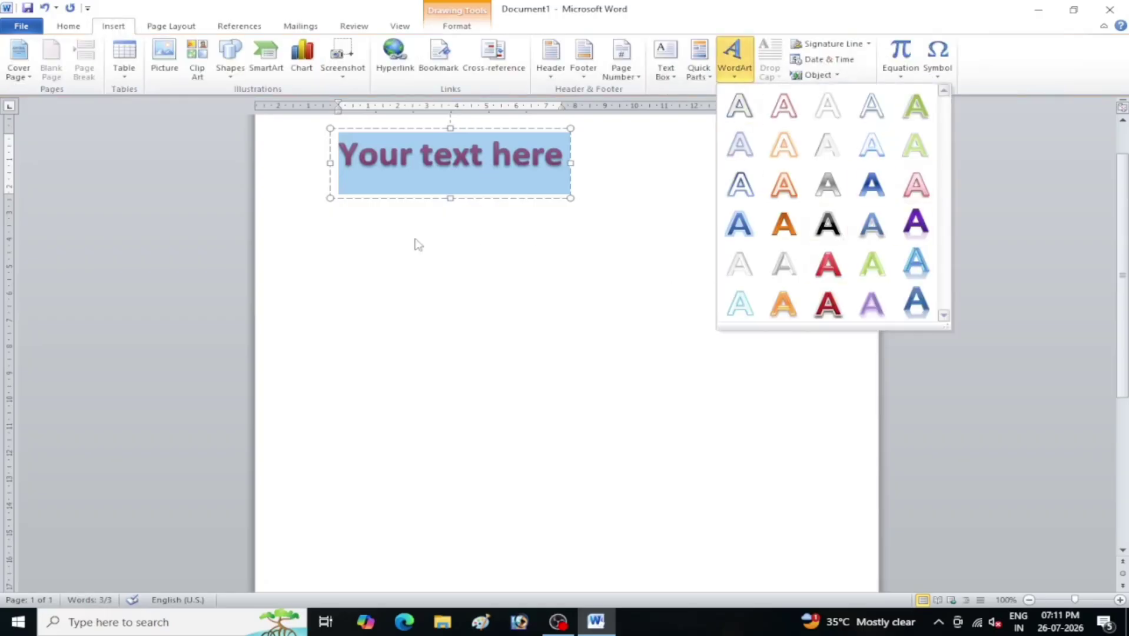
click(510, 168)
text(this)
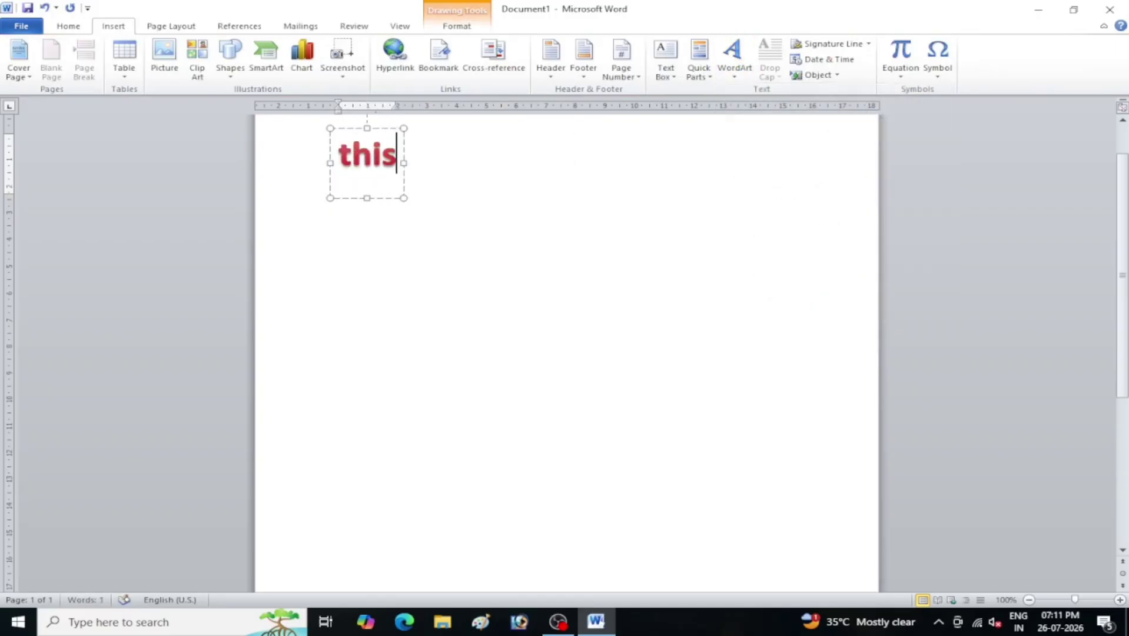
click(556, 193)
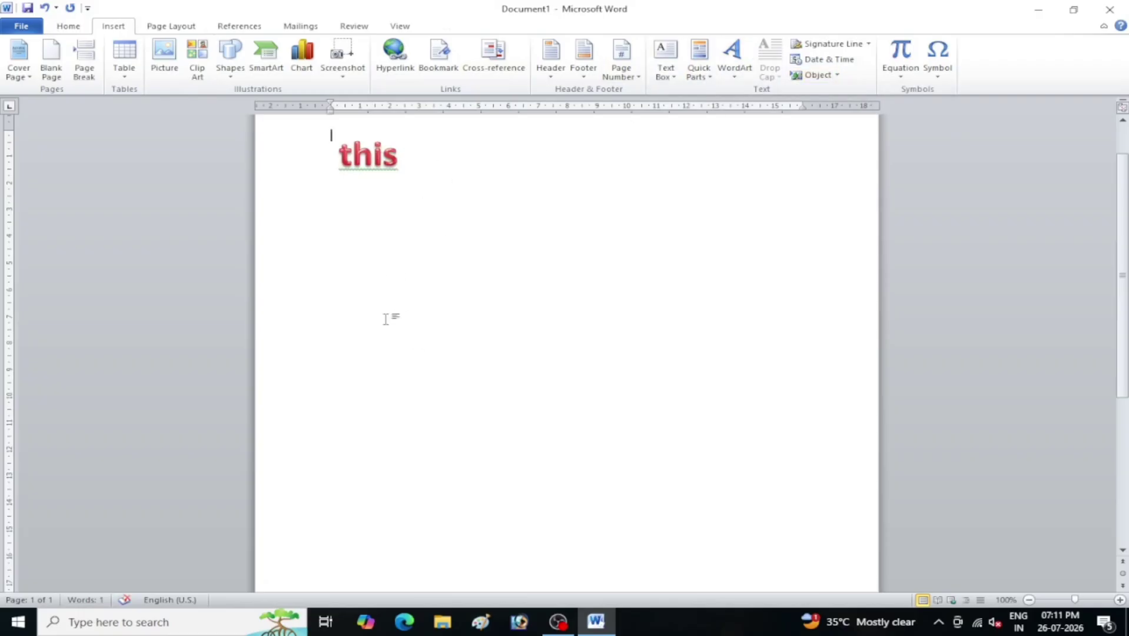
Delete the "this" WordArt from the page.
click(381, 172)
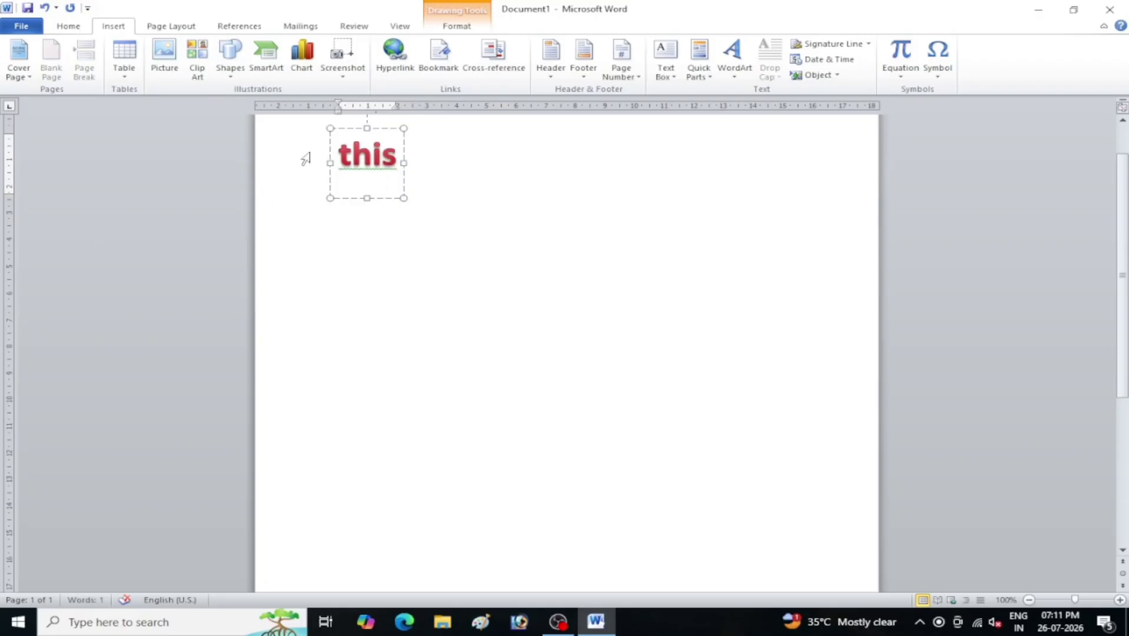
click(330, 147)
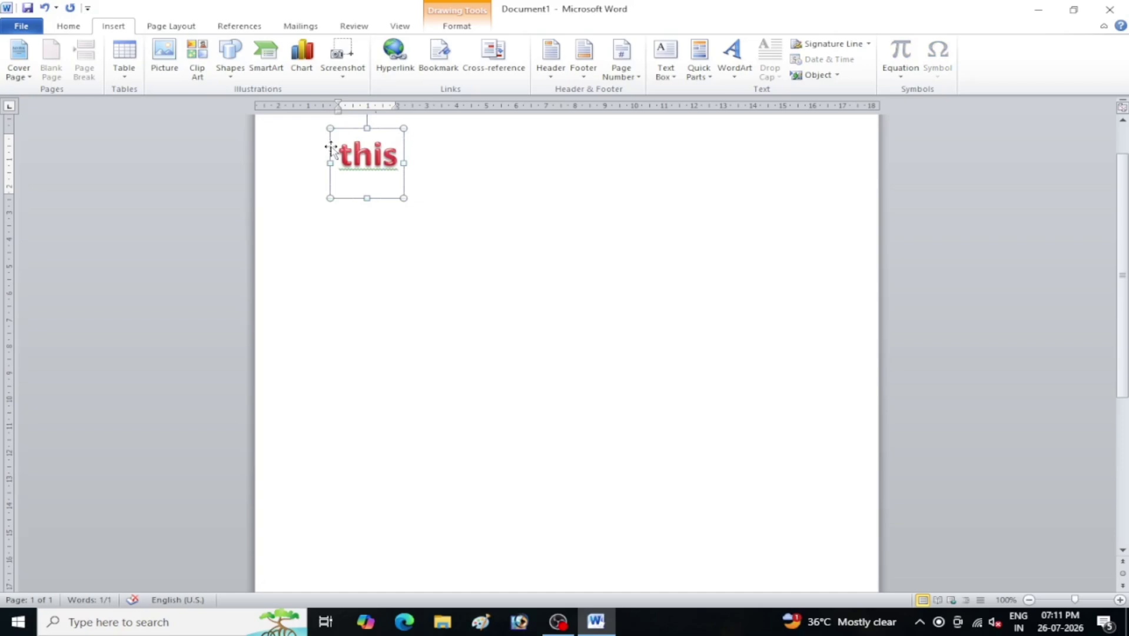
key(Delete)
Generate sample paragraphs in the empty document with =rand().
text(=r)
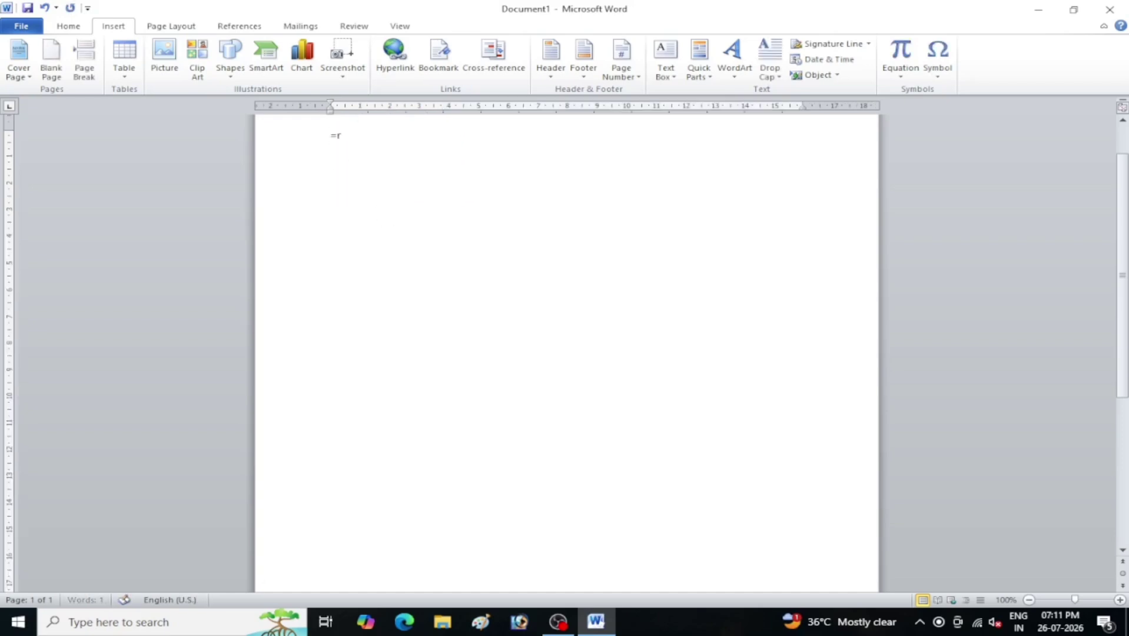
text(abd)
key(BackSpace)
key(BackSpace)
text(nd())
key(Return)
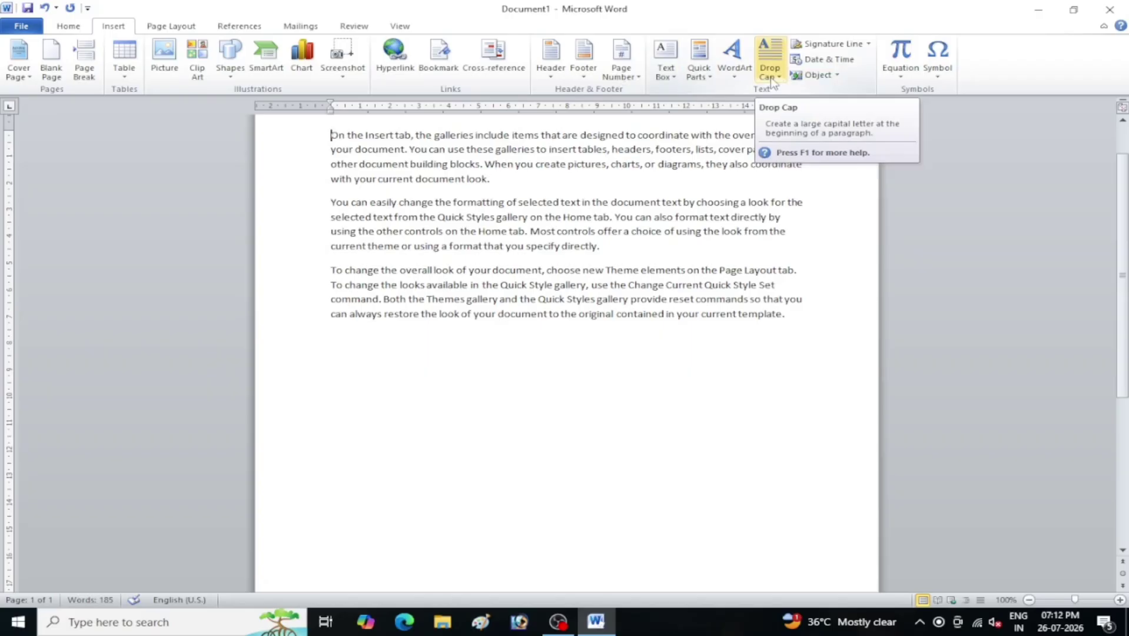
Apply a Dropped drop cap to the first paragraph and remove it again.
click(772, 80)
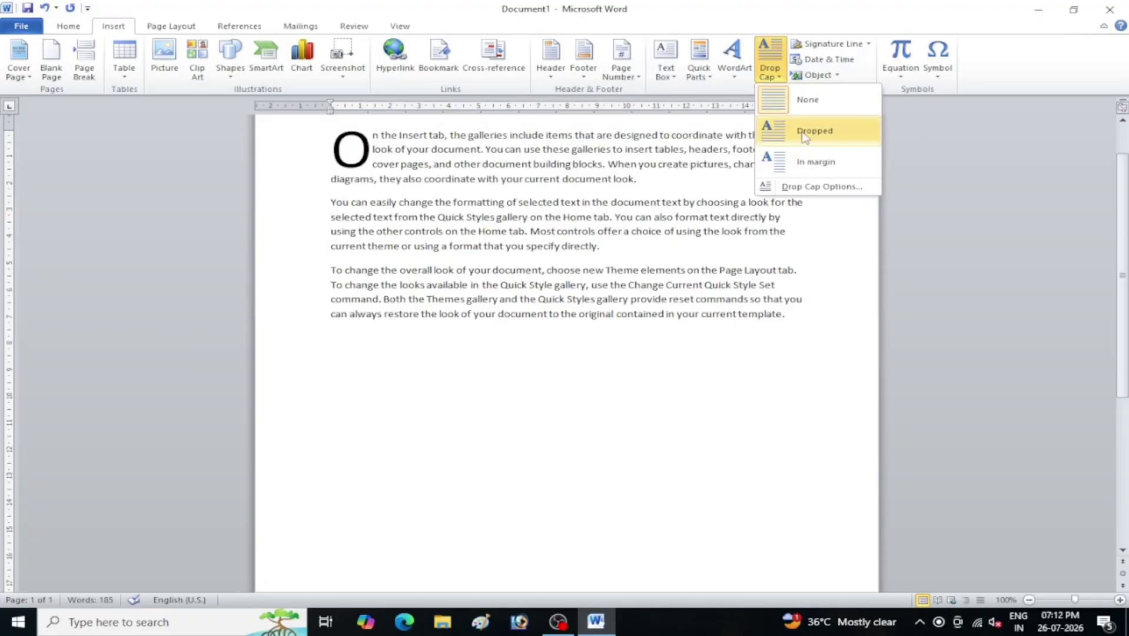
click(804, 135)
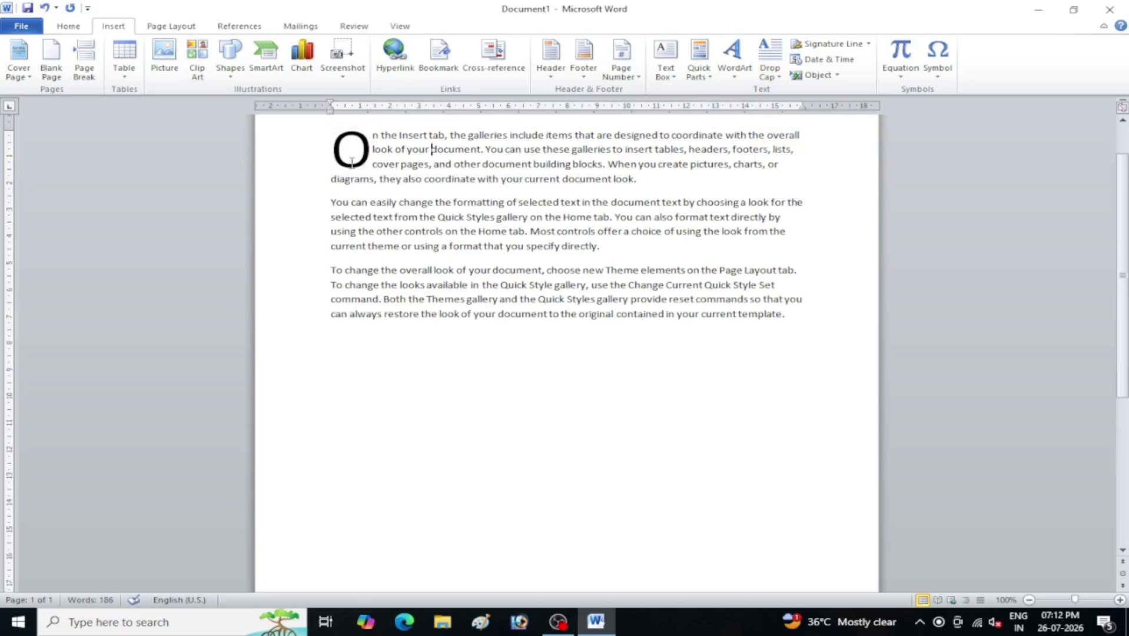
click(769, 62)
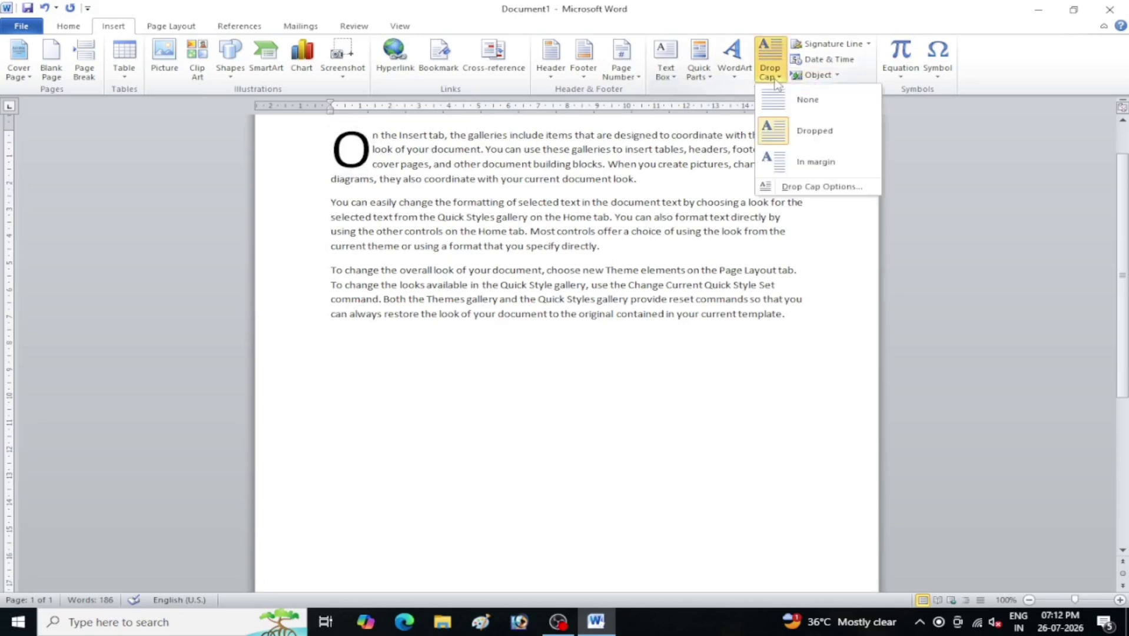
click(807, 111)
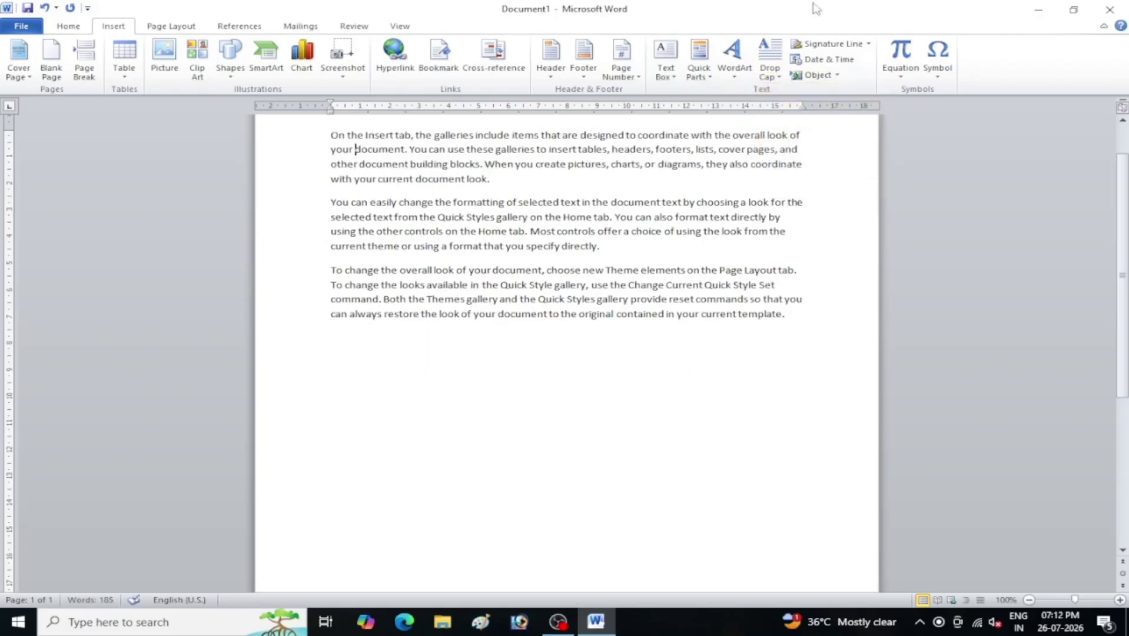
click(867, 45)
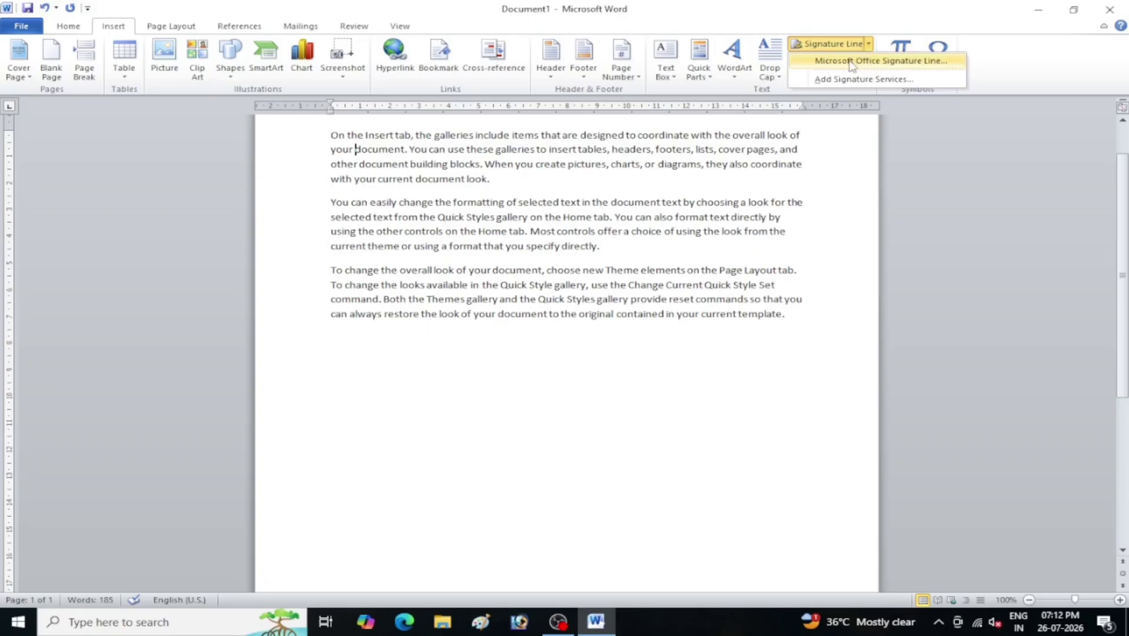
click(851, 61)
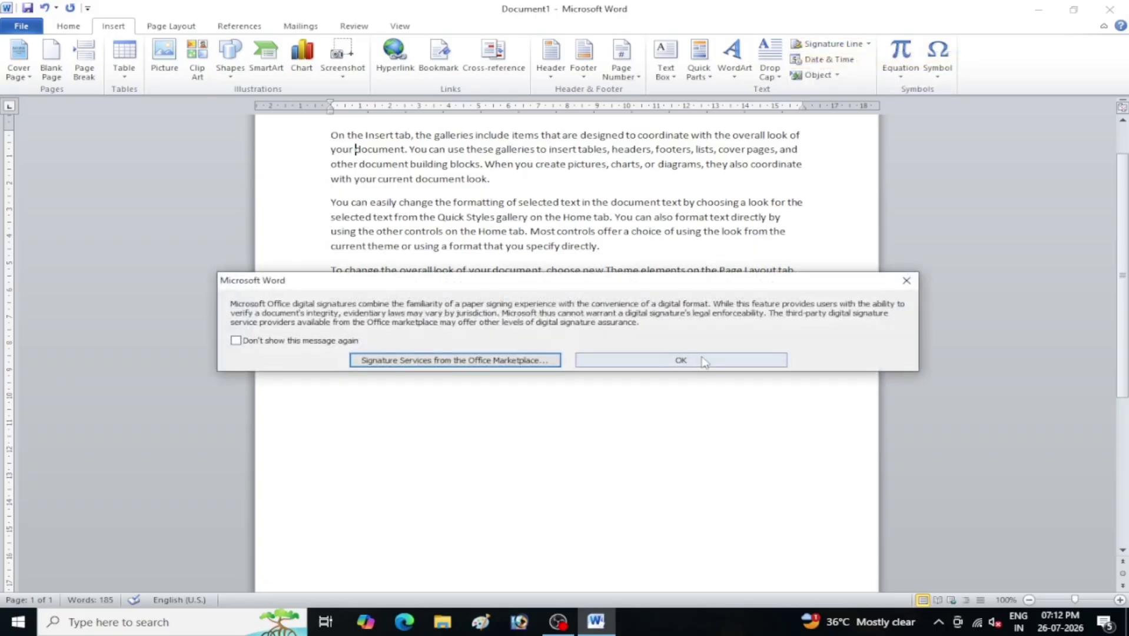
click(677, 359)
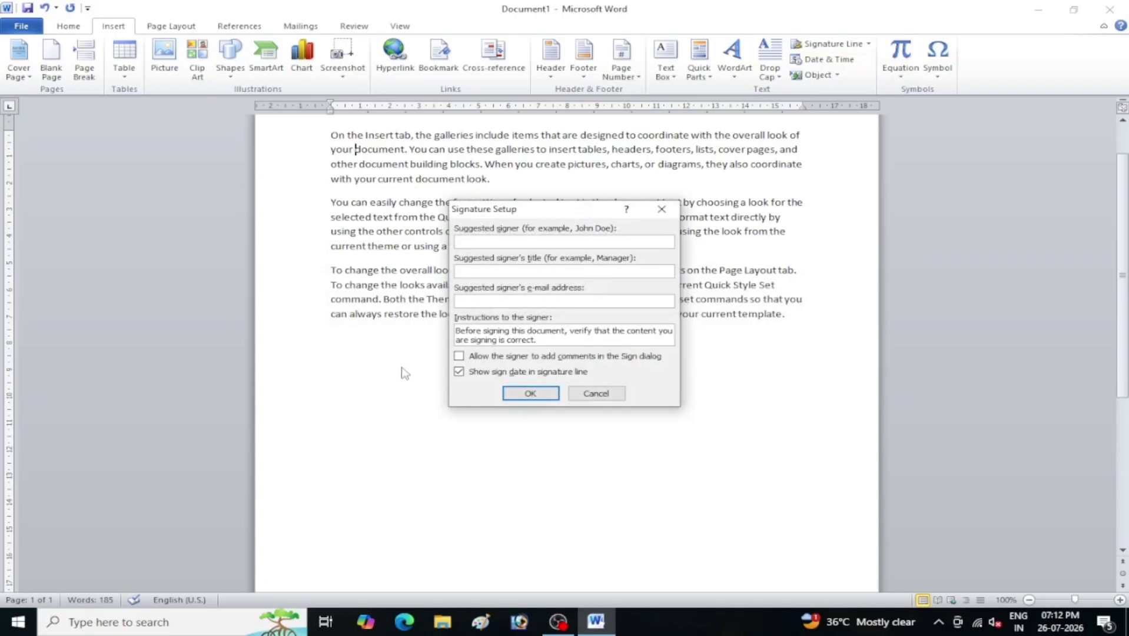
click(595, 393)
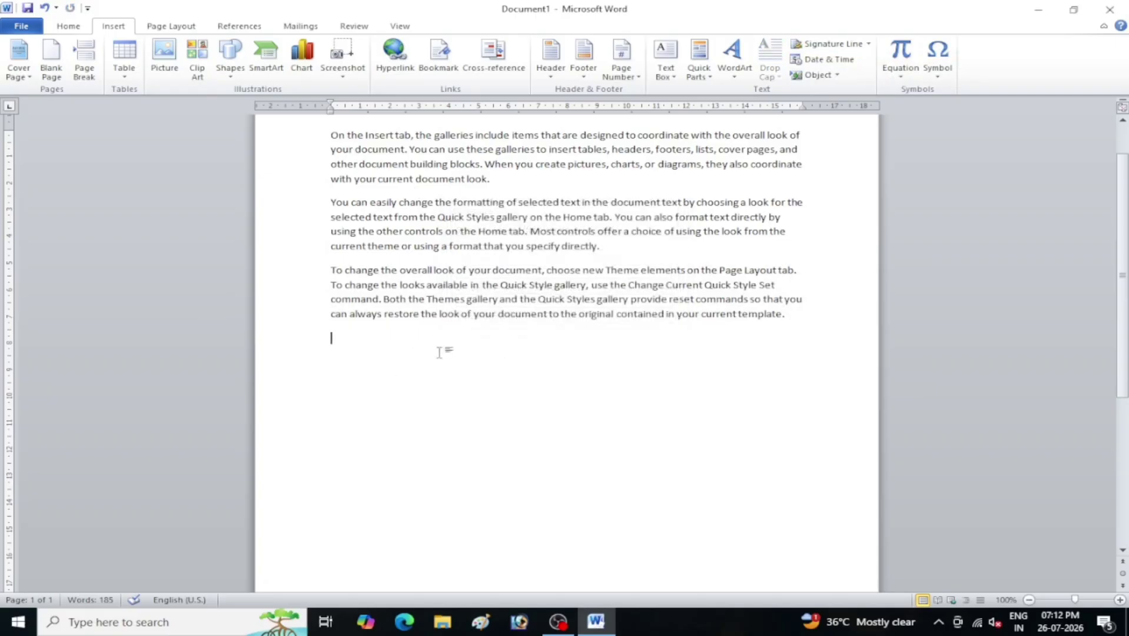
Insert a Microsoft Office signature line below the last paragraph with suggested signer "this" and signer's title "computer".
click(864, 44)
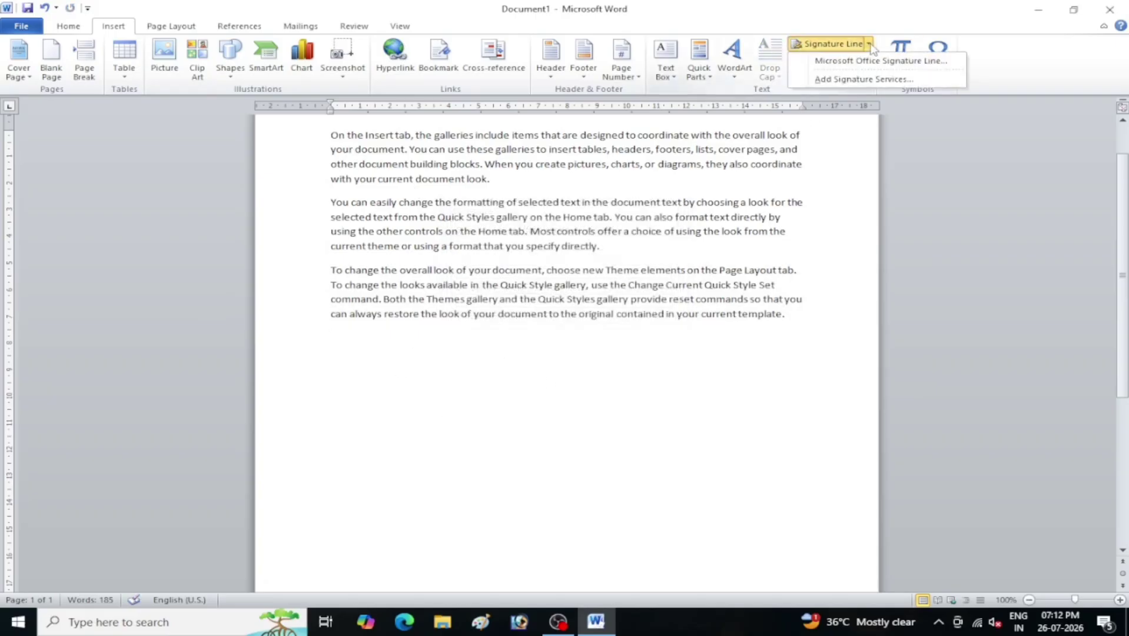
click(880, 58)
click(703, 359)
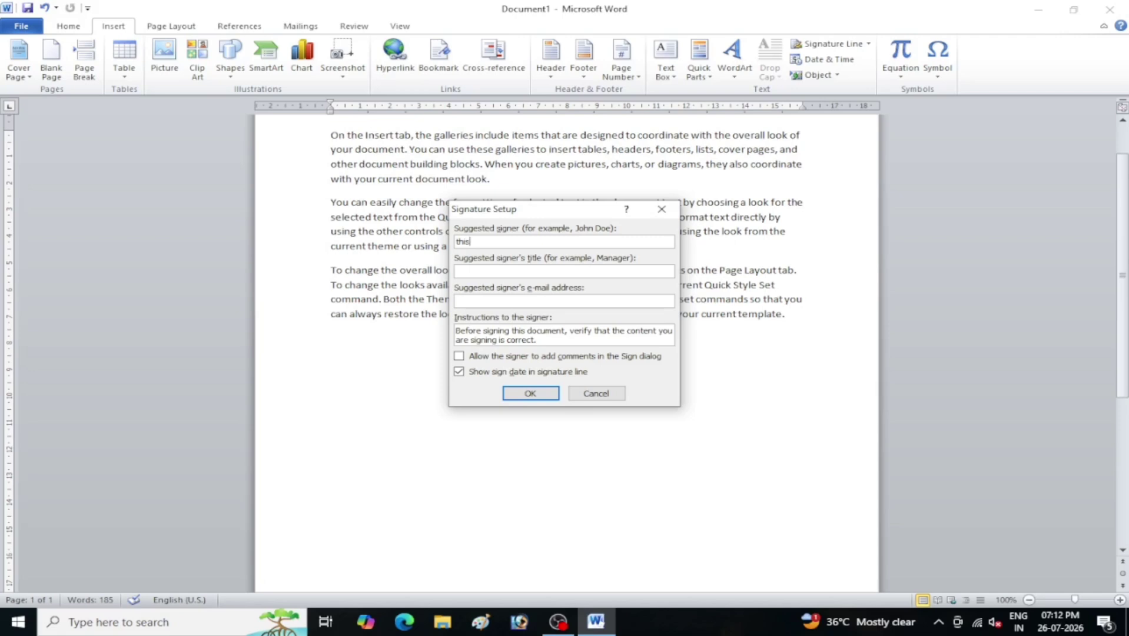
text(comput)
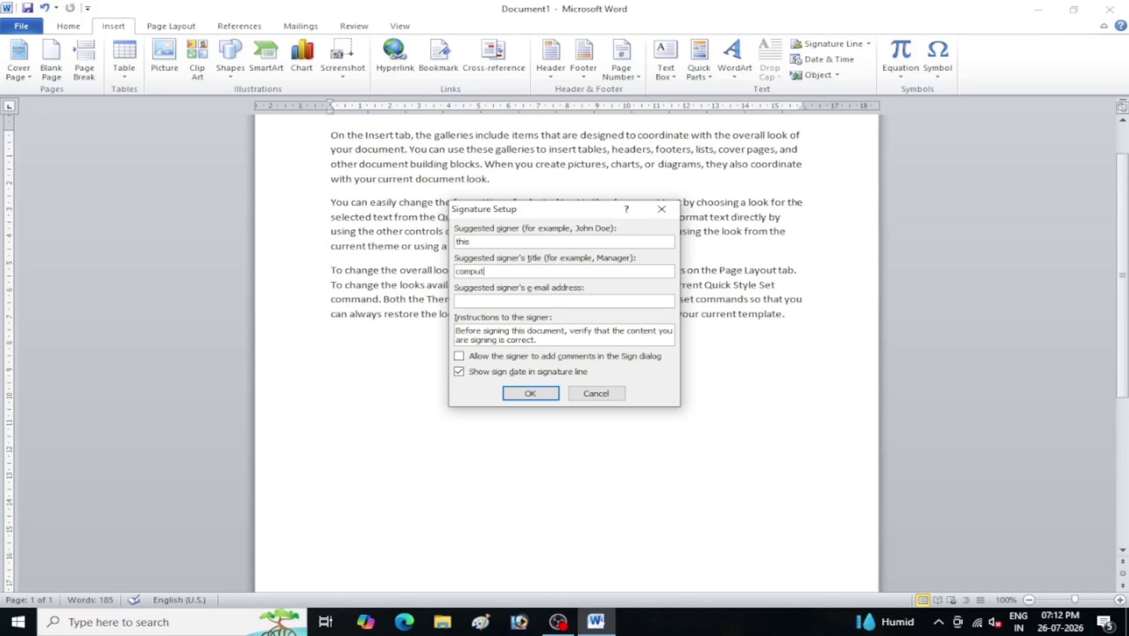
text(er)
click(542, 393)
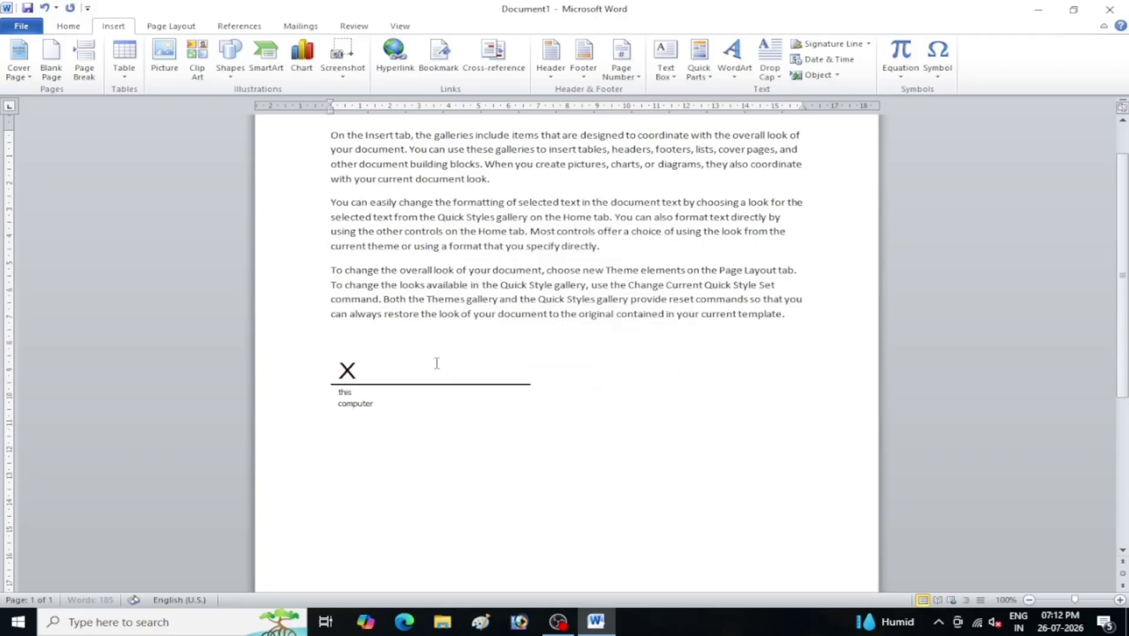
Insert the current date right after the signature line in the "Sunday, July 26, 2026" format.
click(366, 382)
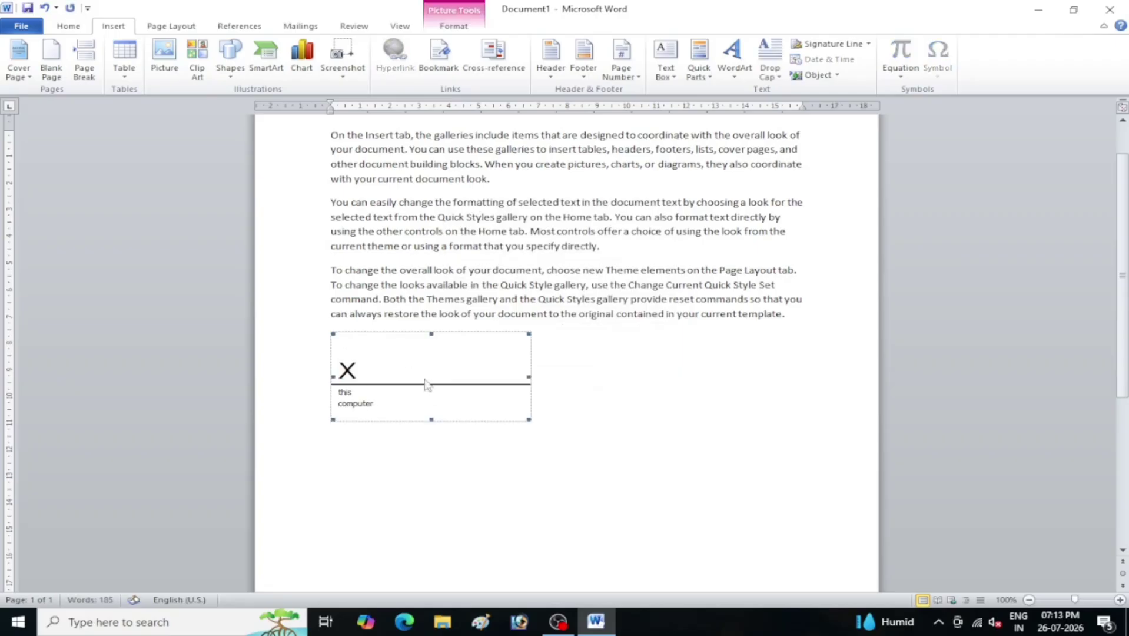
drag(441, 382, 585, 392)
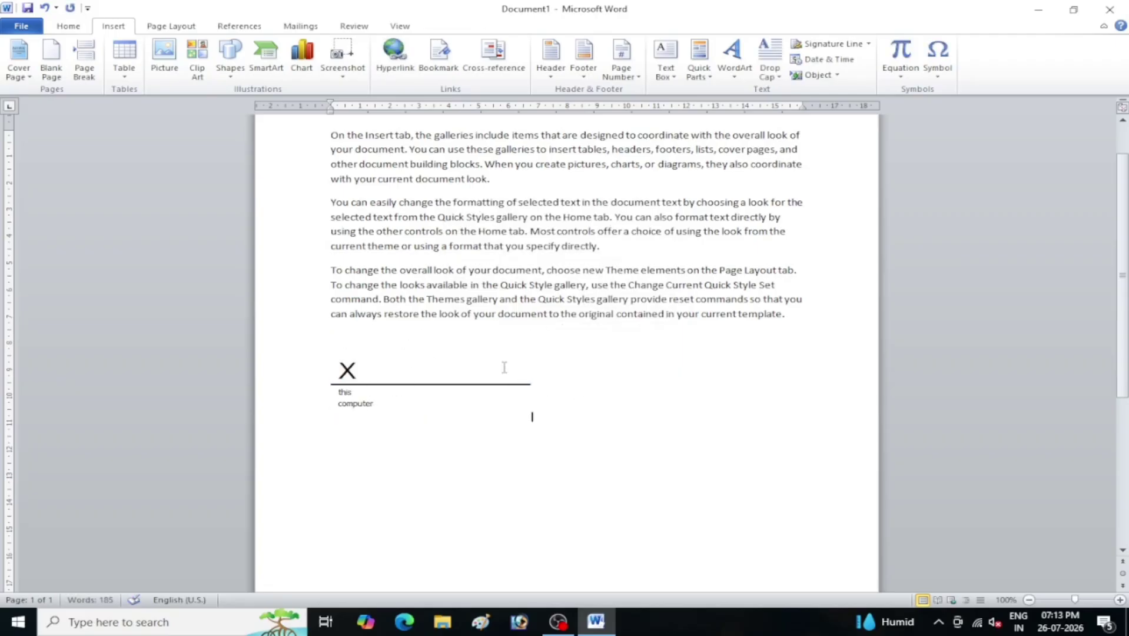
click(829, 60)
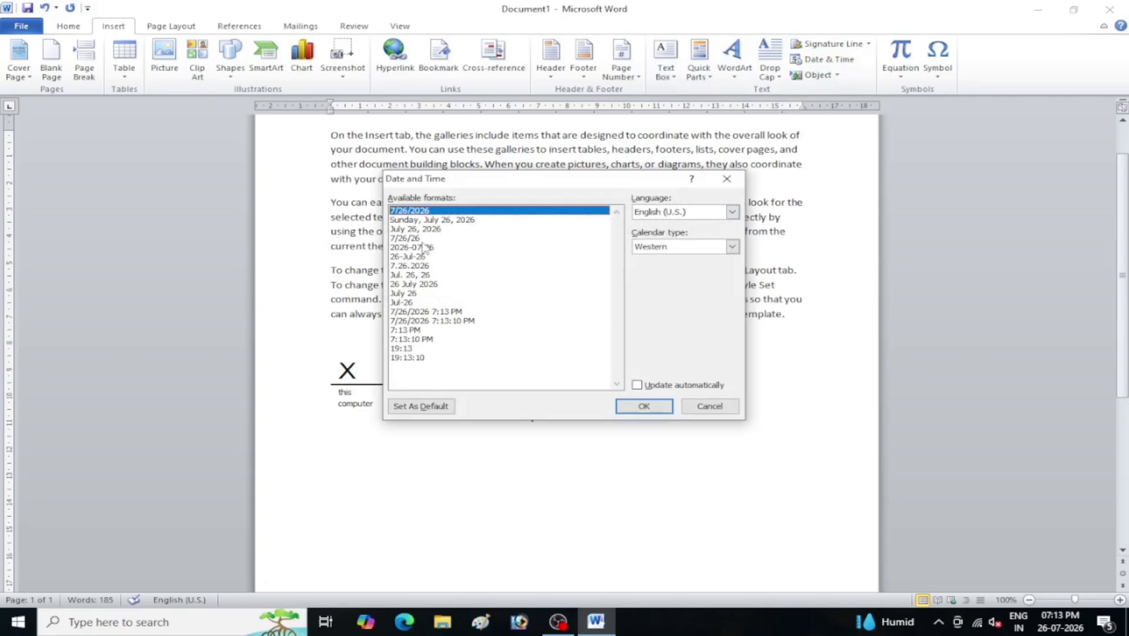
drag(417, 324, 431, 222)
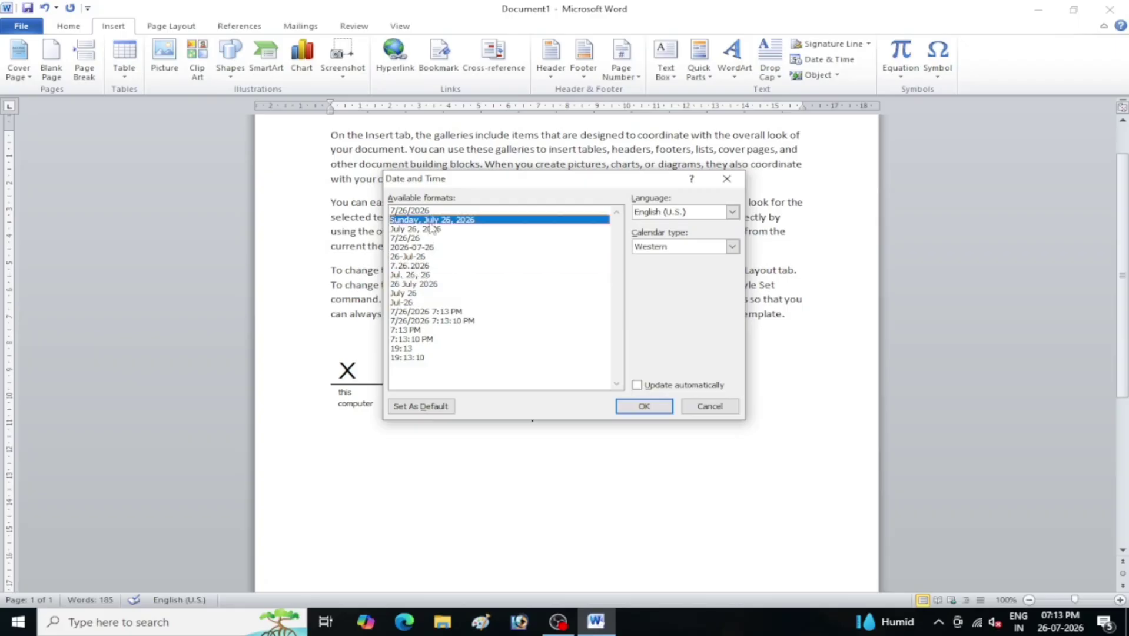
click(647, 406)
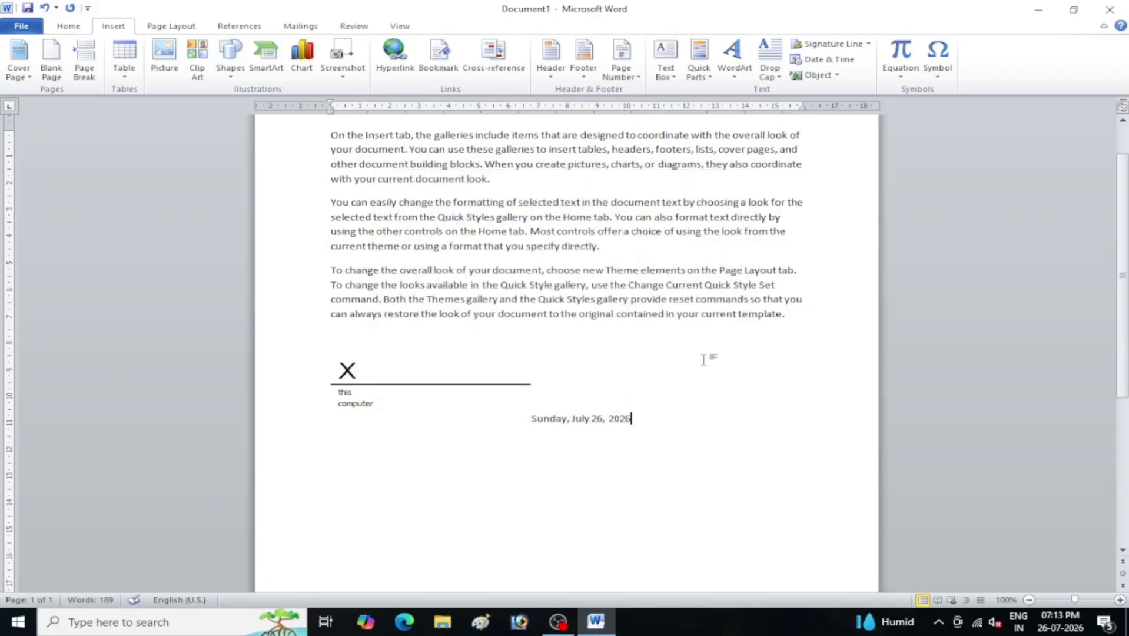
Insert a new WordPad Document object after the date.
click(835, 75)
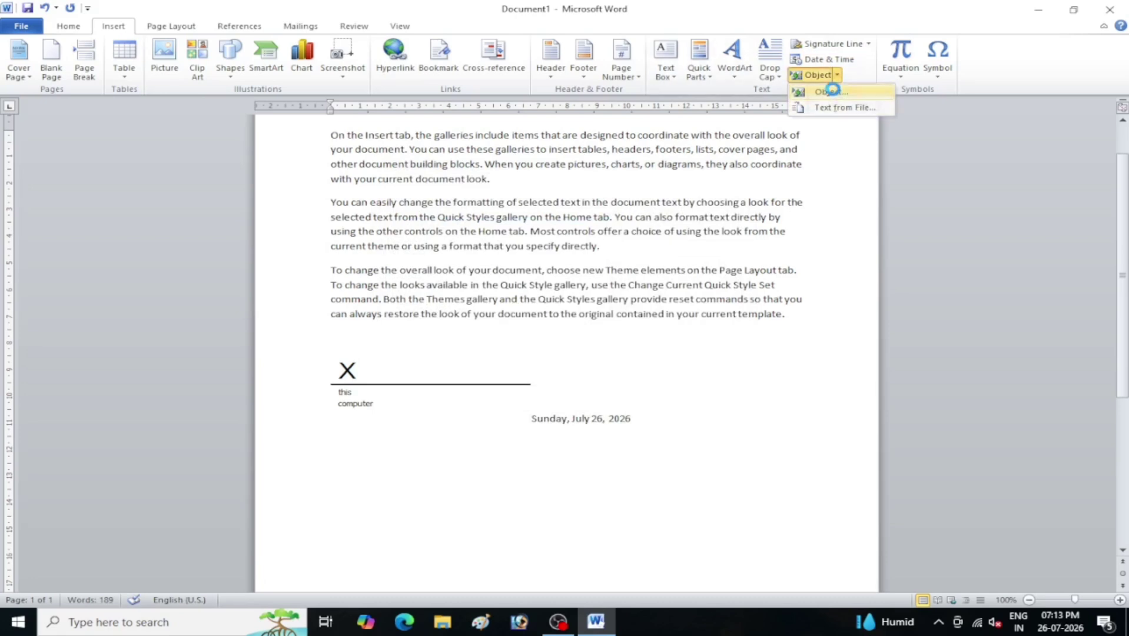
click(832, 91)
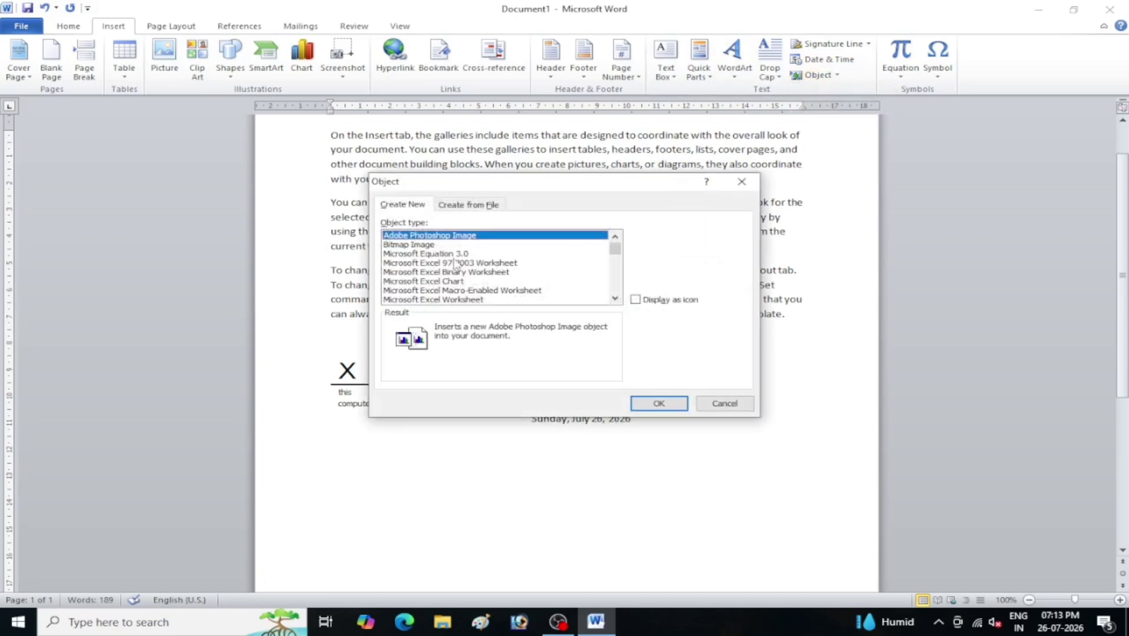
scroll(473, 303, down, 2)
scroll(474, 303, down, 5)
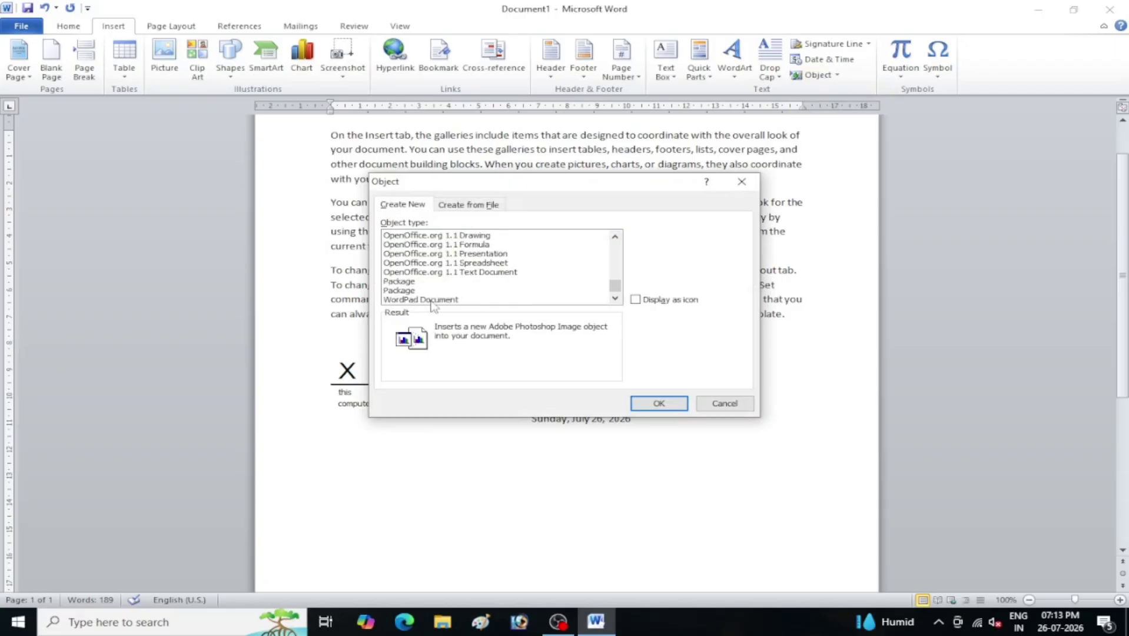
scroll(433, 294, up, 5)
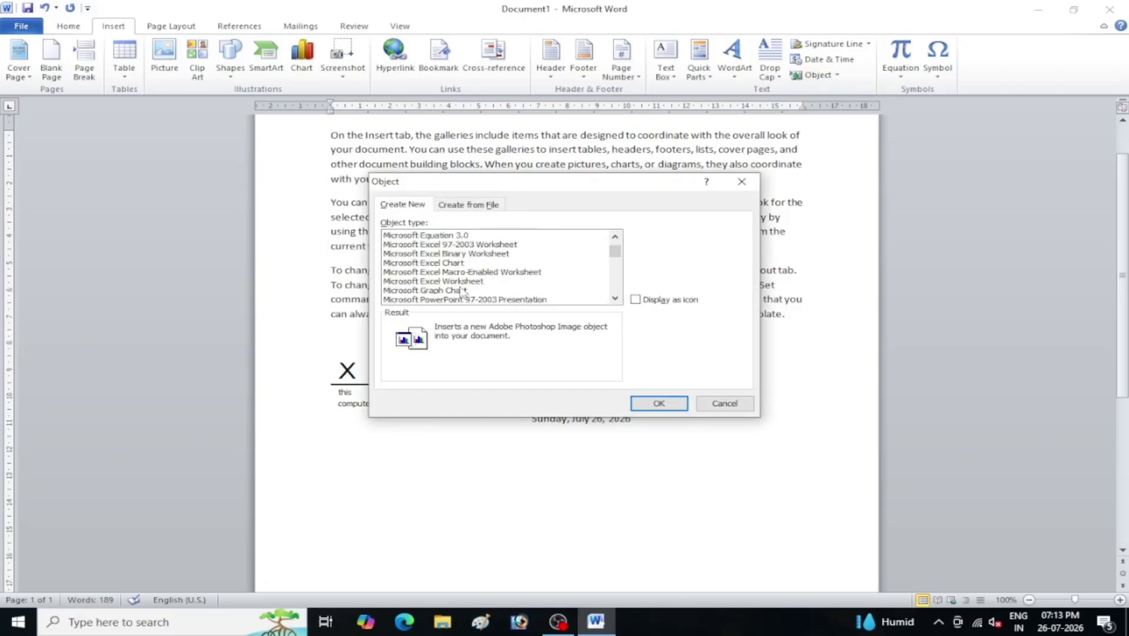
scroll(468, 290, down, 5)
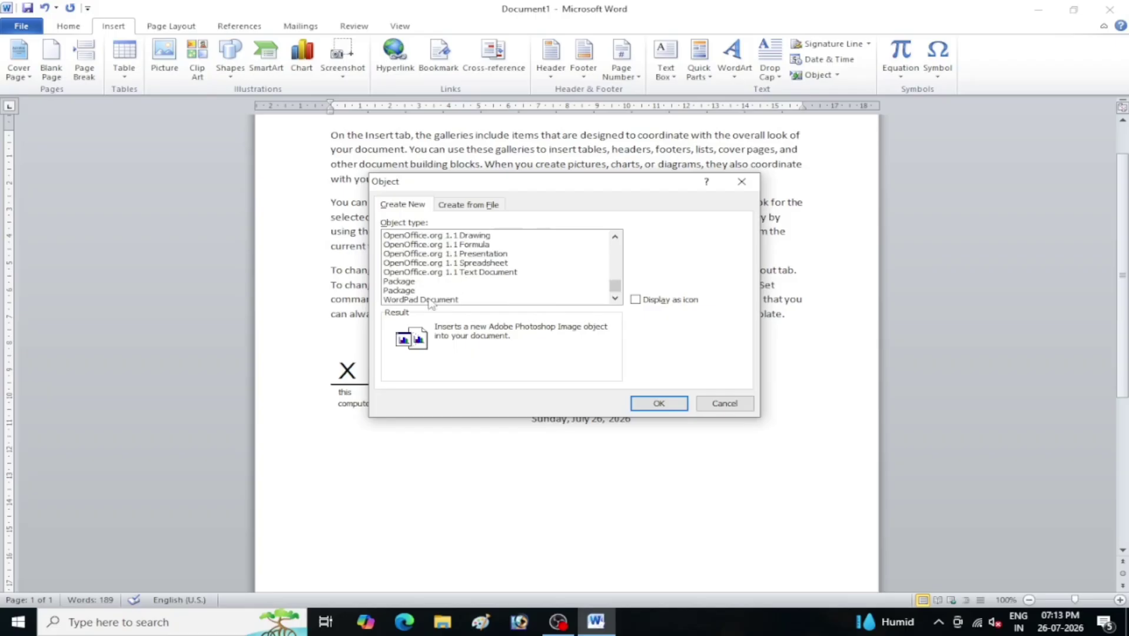
click(451, 300)
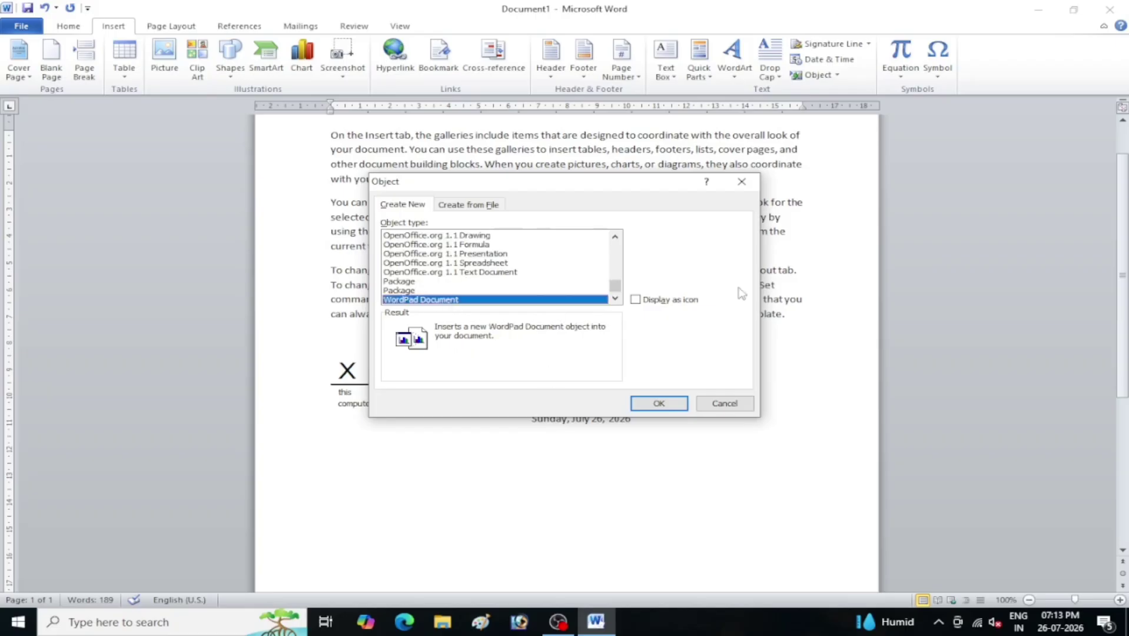
click(658, 403)
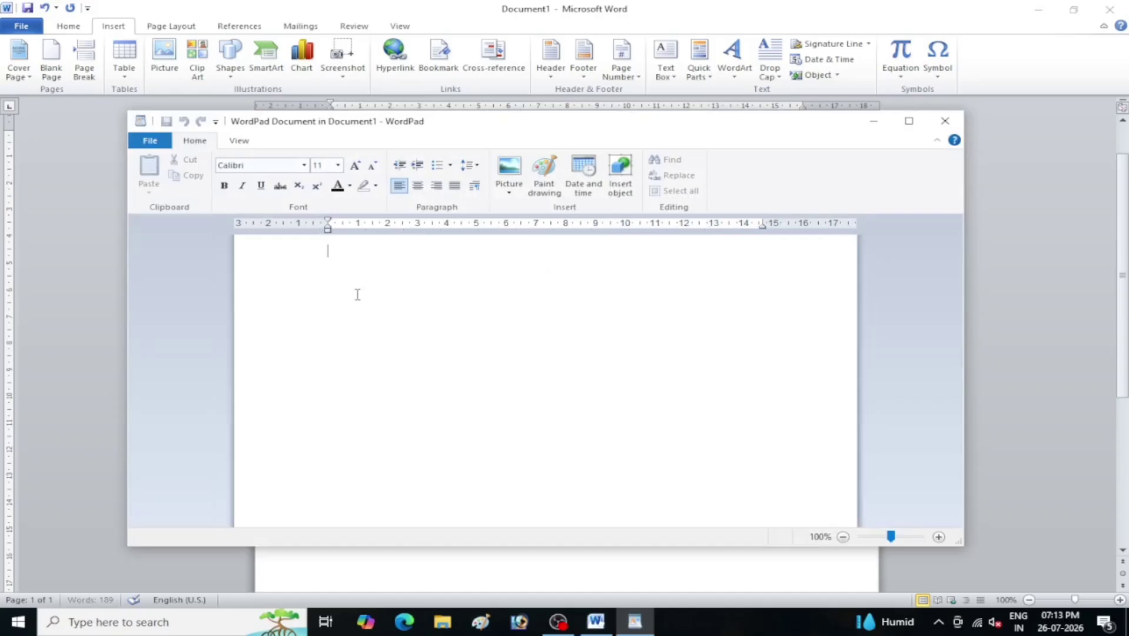
Enter "tiad jlkdjlkdalkf" in the embedded WordPad document, close it and select the object on the page.
text(tiad jlkdjlkdalkf)
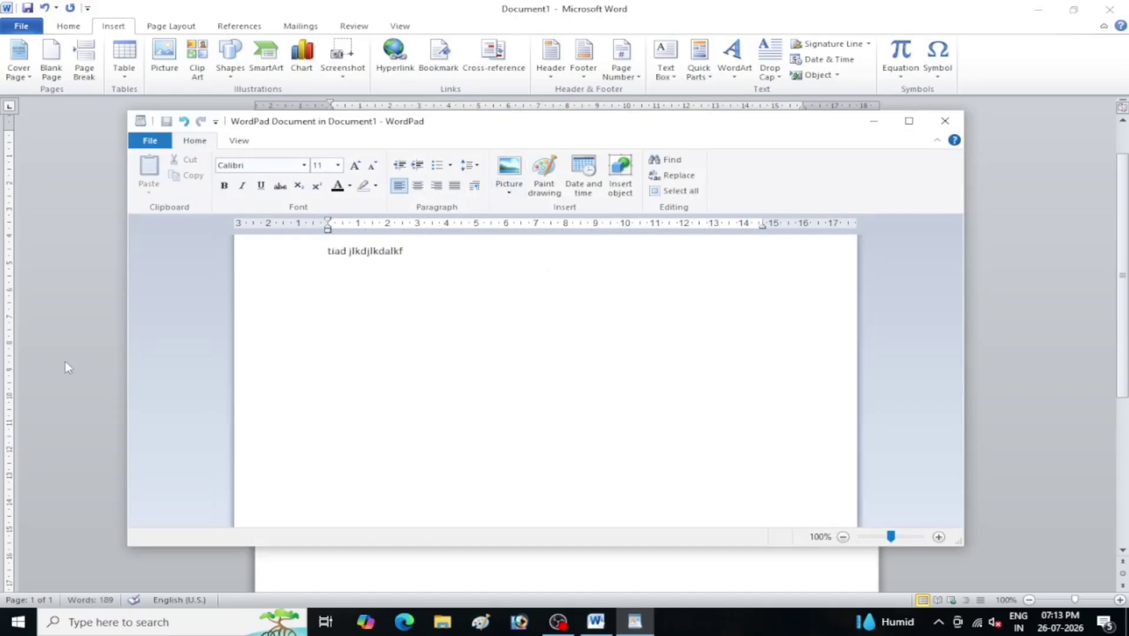
click(933, 128)
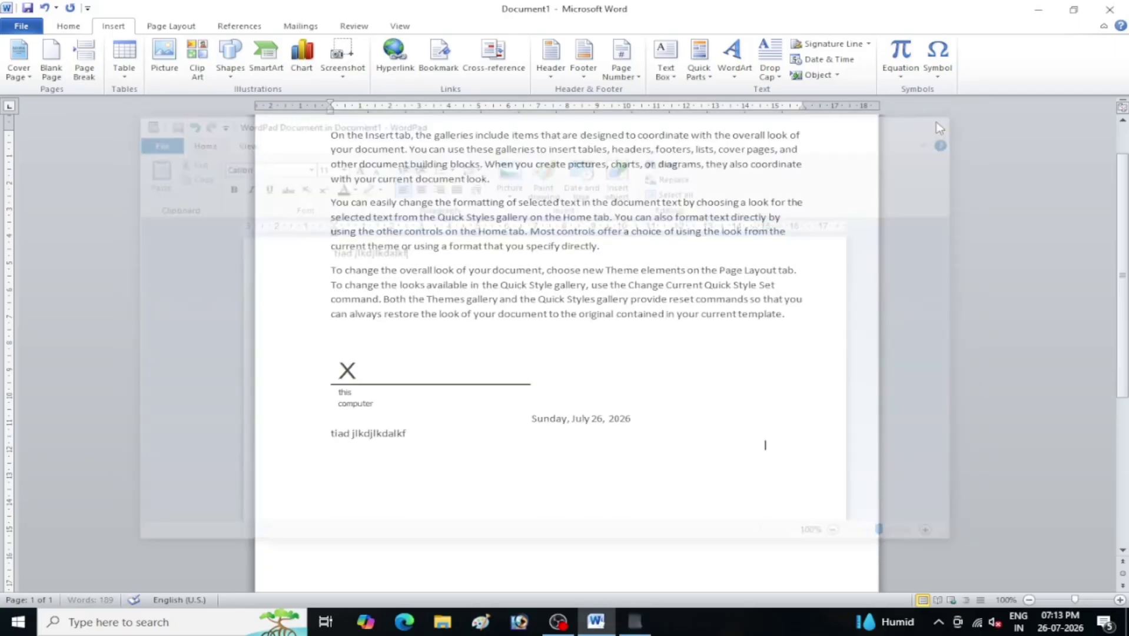
click(340, 433)
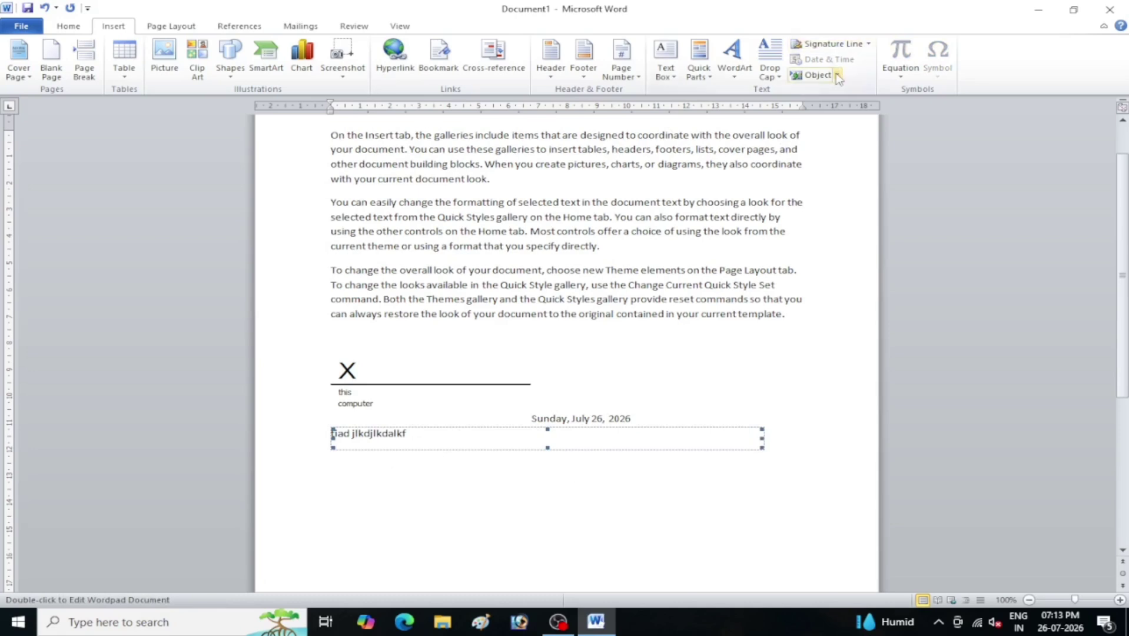
Insert the built-in Fourier Series equation directly after the date.
click(782, 378)
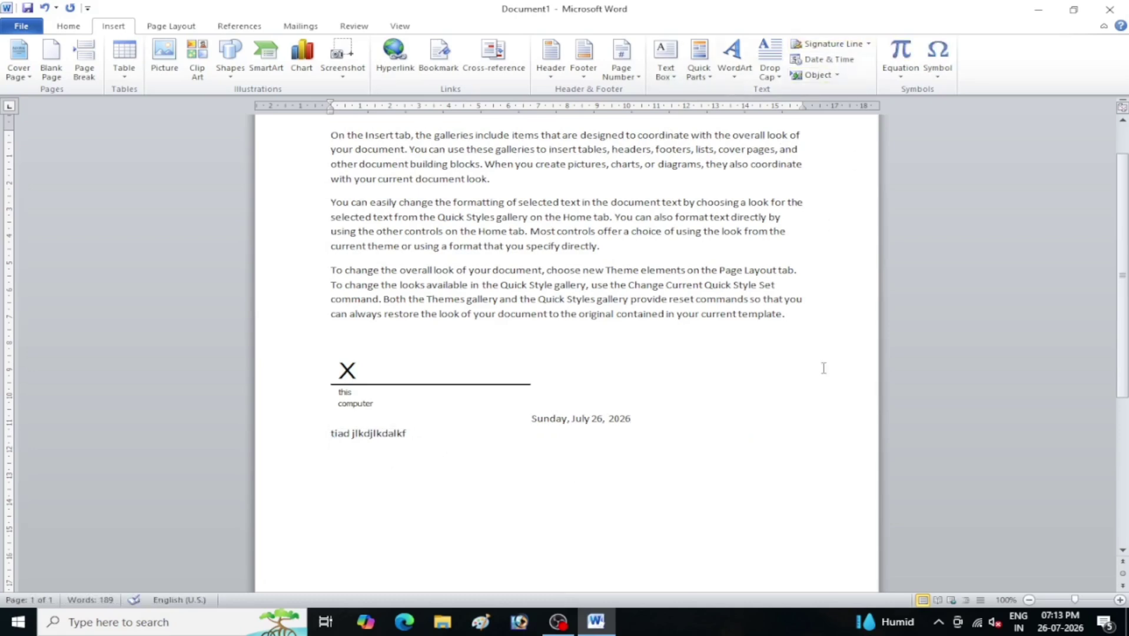
click(901, 72)
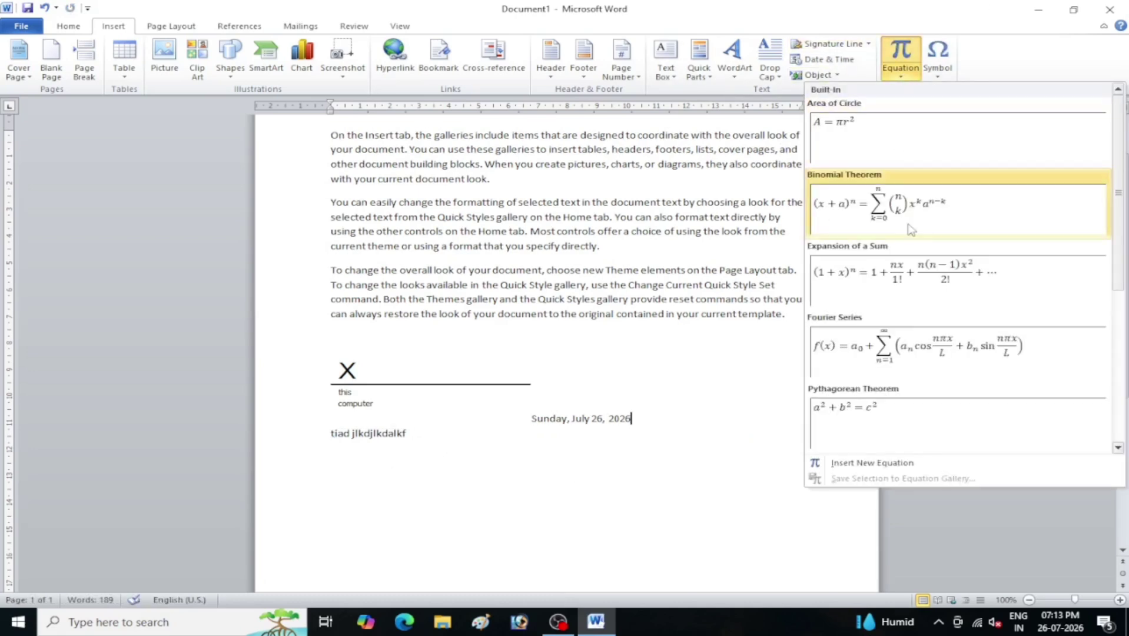
click(924, 352)
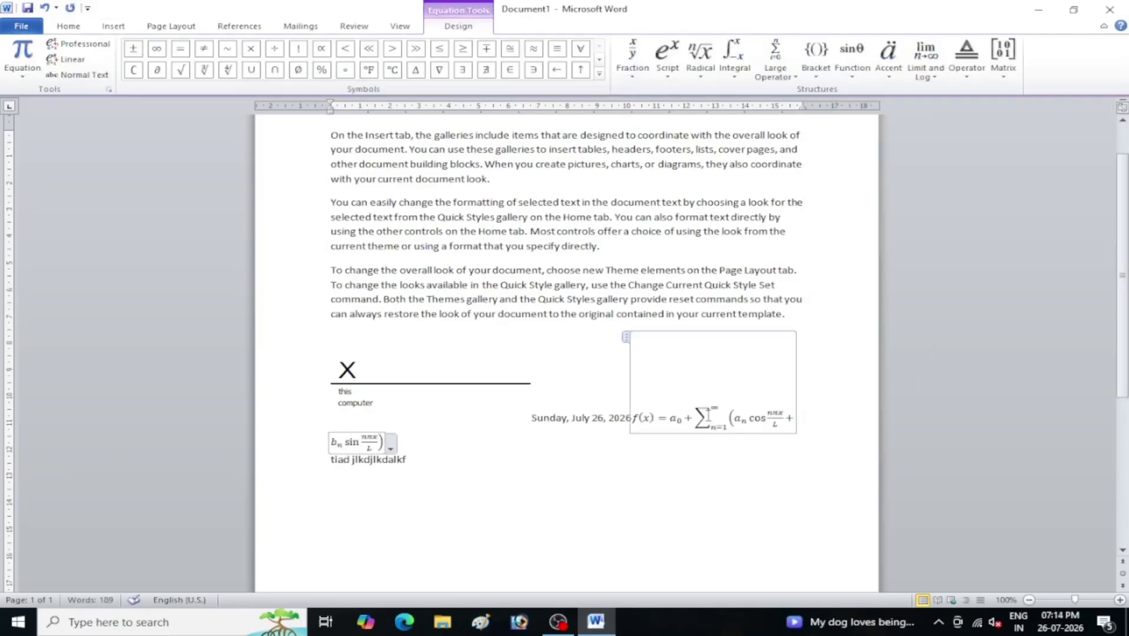
Insert the registered trademark symbol ® in front of the Fourier Series equation.
click(112, 29)
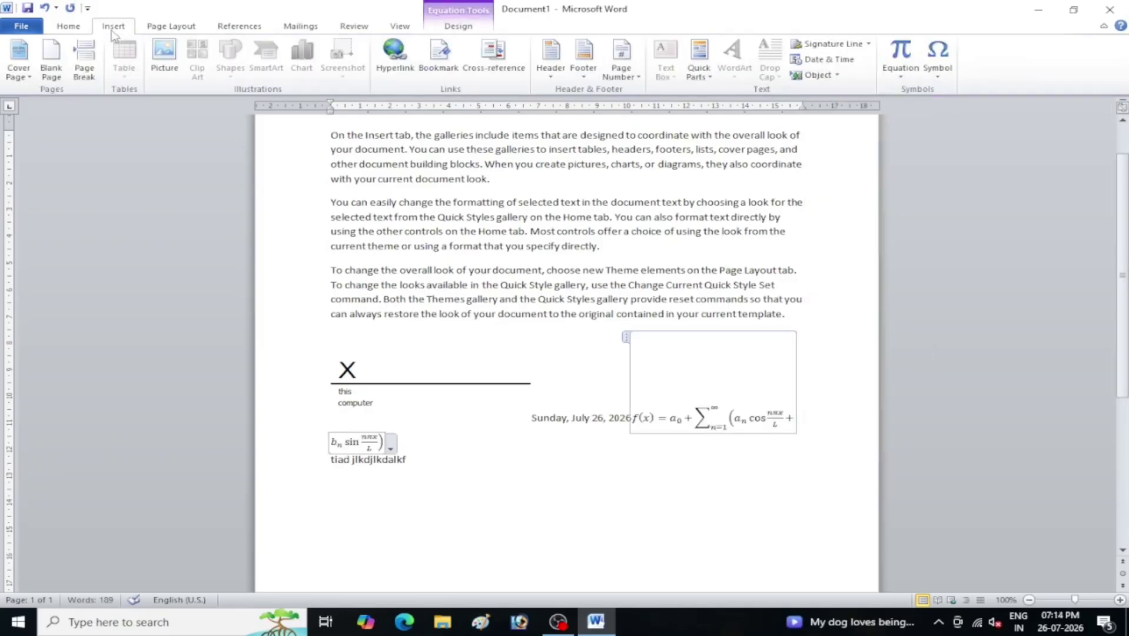
click(940, 62)
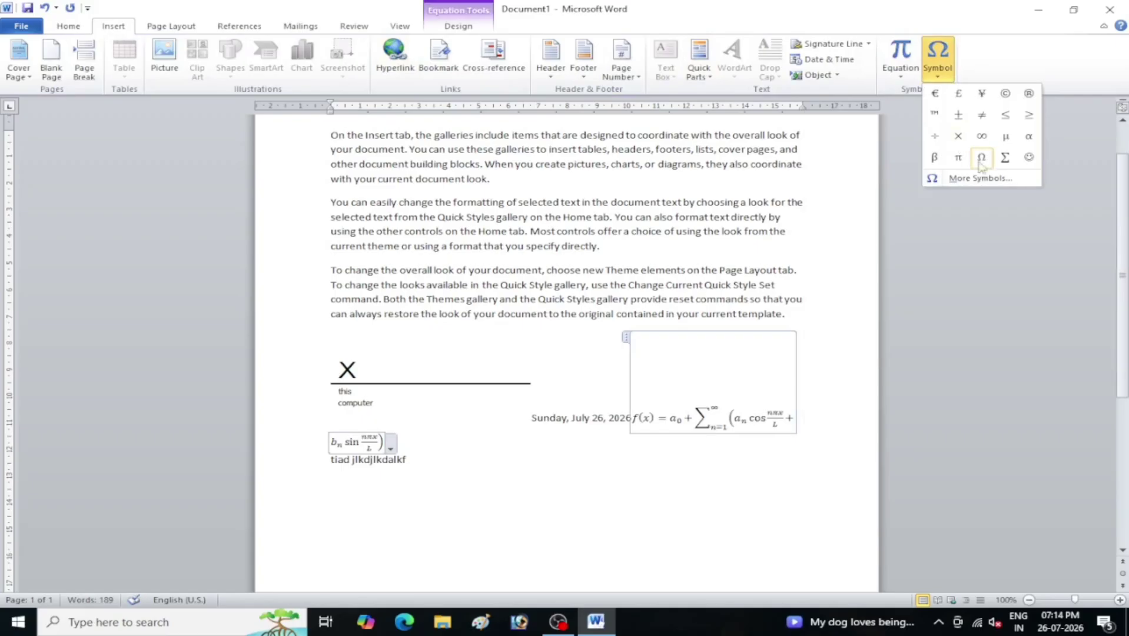
click(1028, 93)
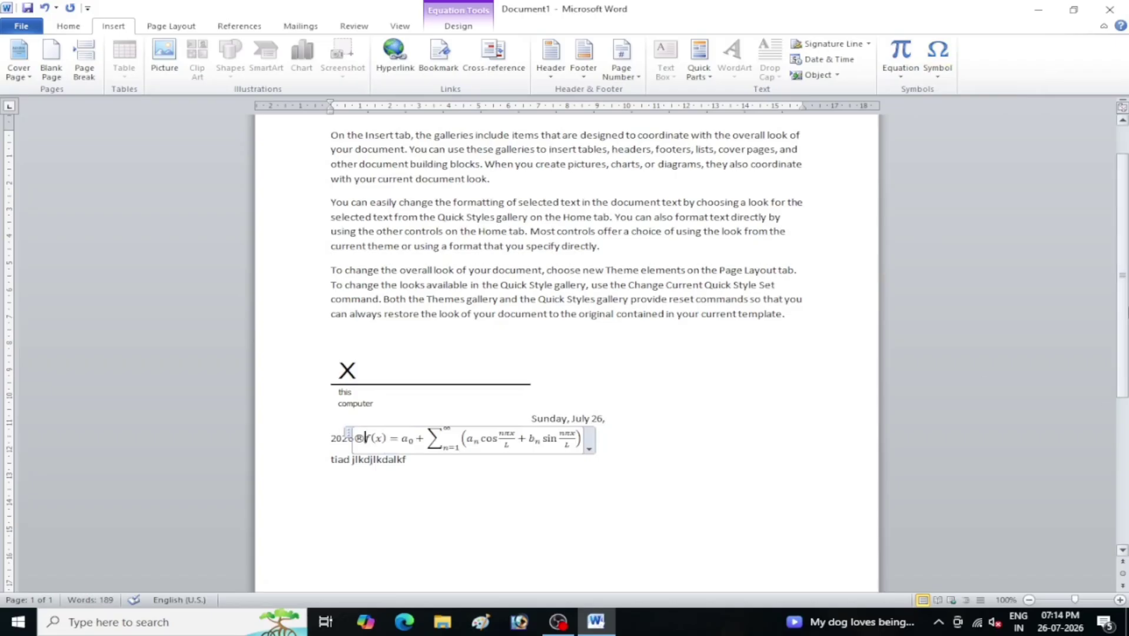
click(171, 26)
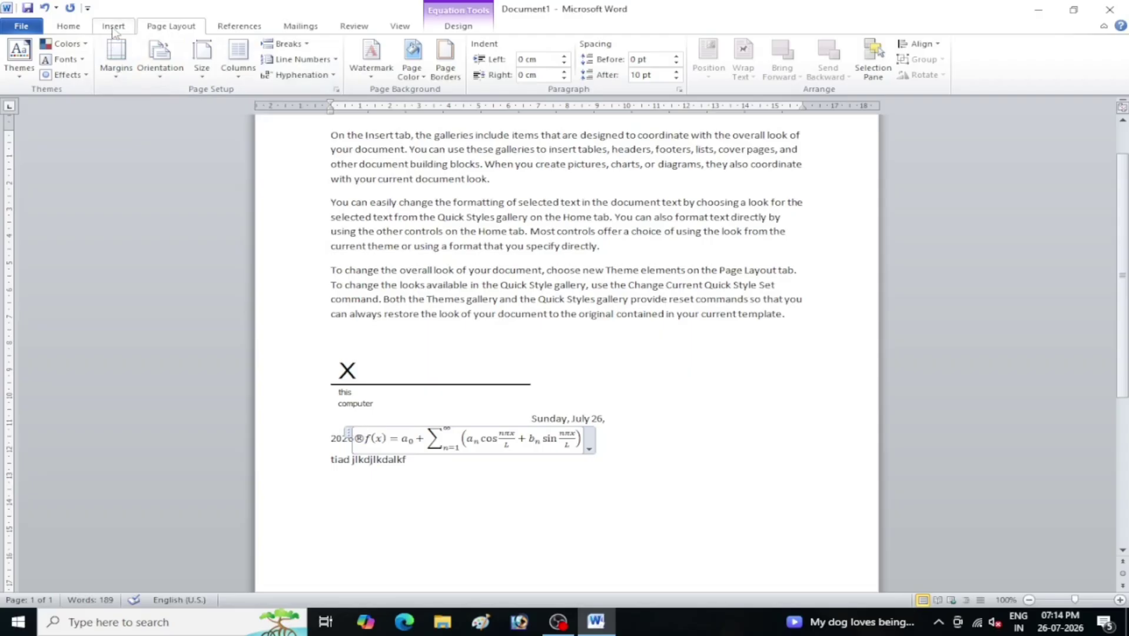
click(558, 621)
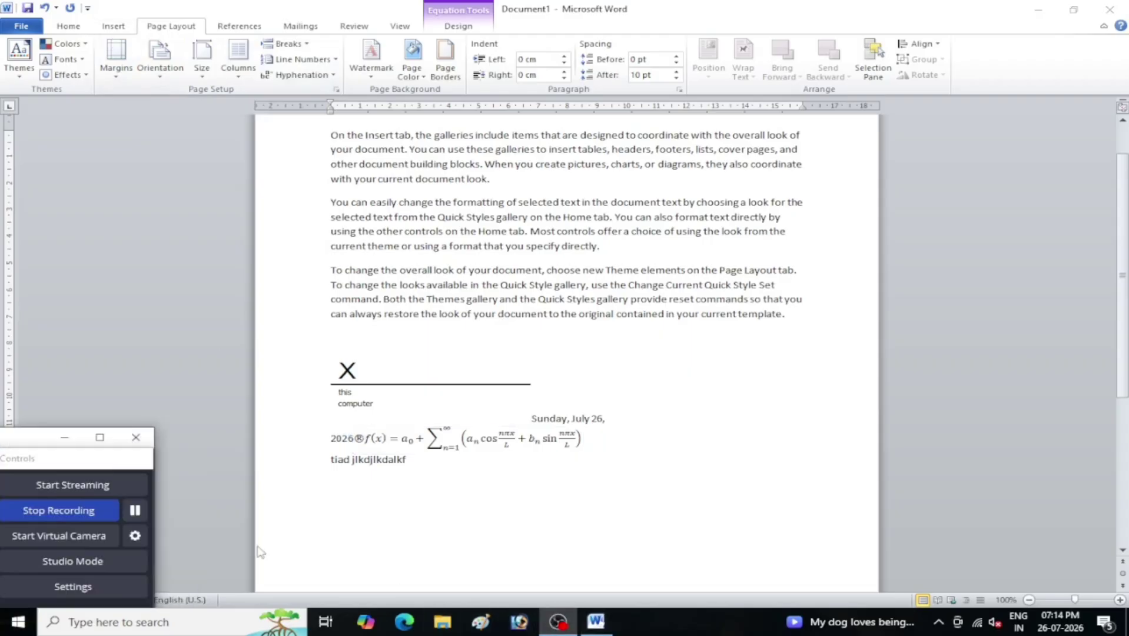